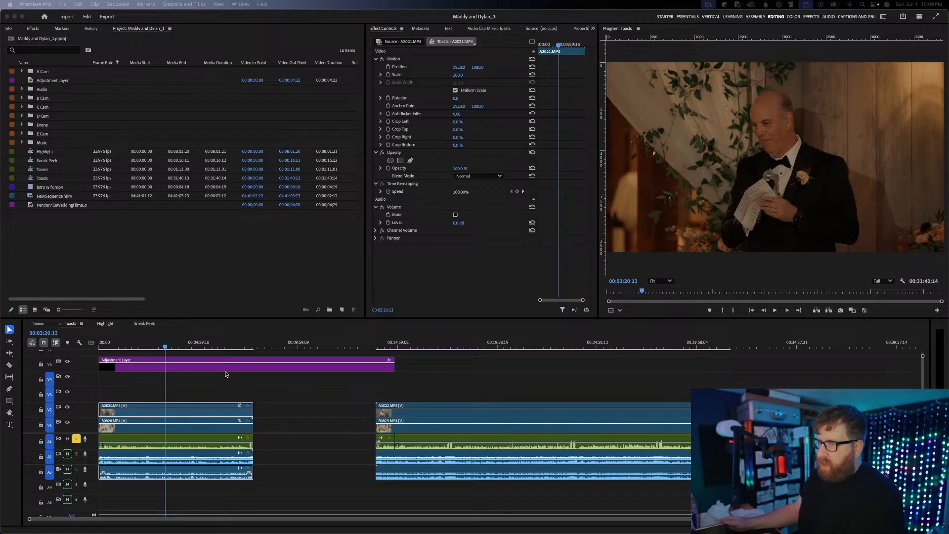
# Extend the adjustment layer in the Toasts sequence across most of the second group of toast clips
pyautogui.click(227, 375)
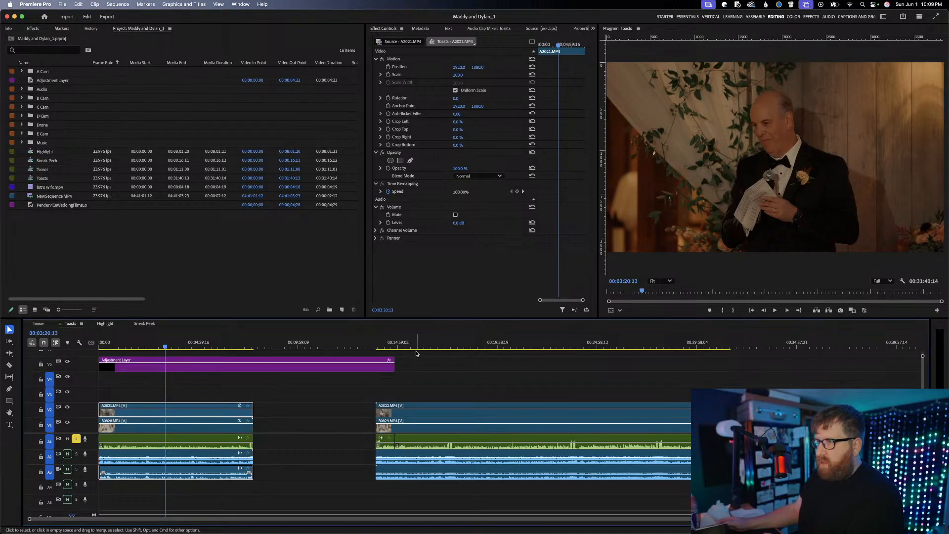
pyautogui.moveTo(394, 365); pyautogui.dragTo(718, 357)
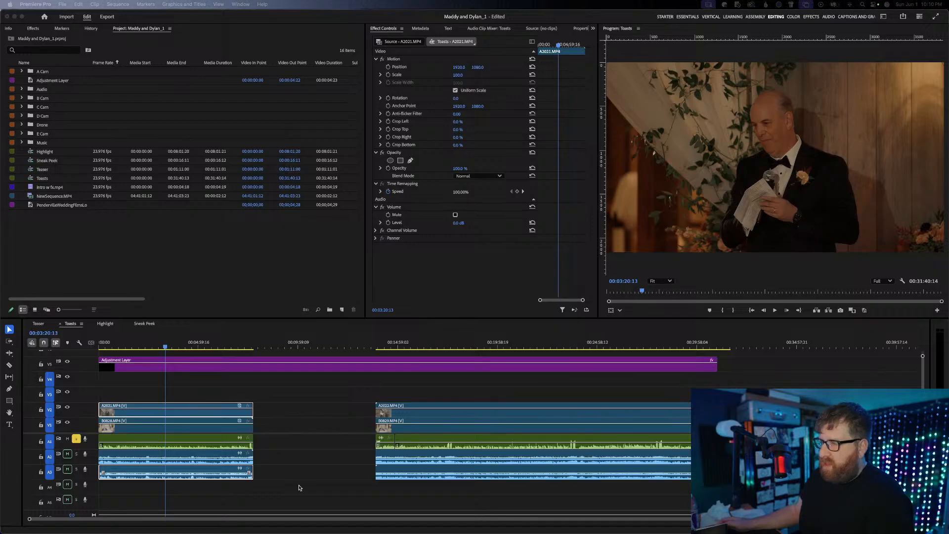
# Scrub through the first toast clip near its opening and return the playhead to the sequence start
pyautogui.click(141, 352)
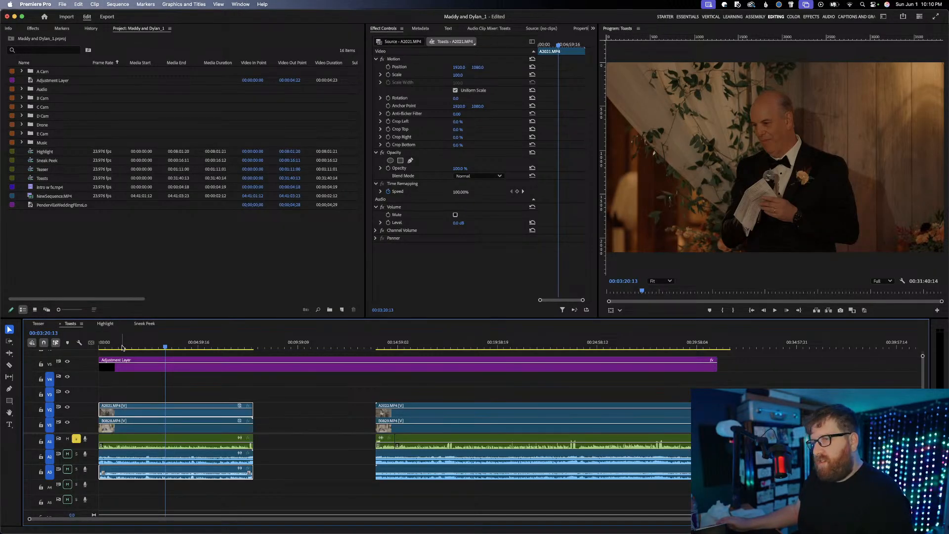
pyautogui.click(122, 347)
pyautogui.click(110, 348)
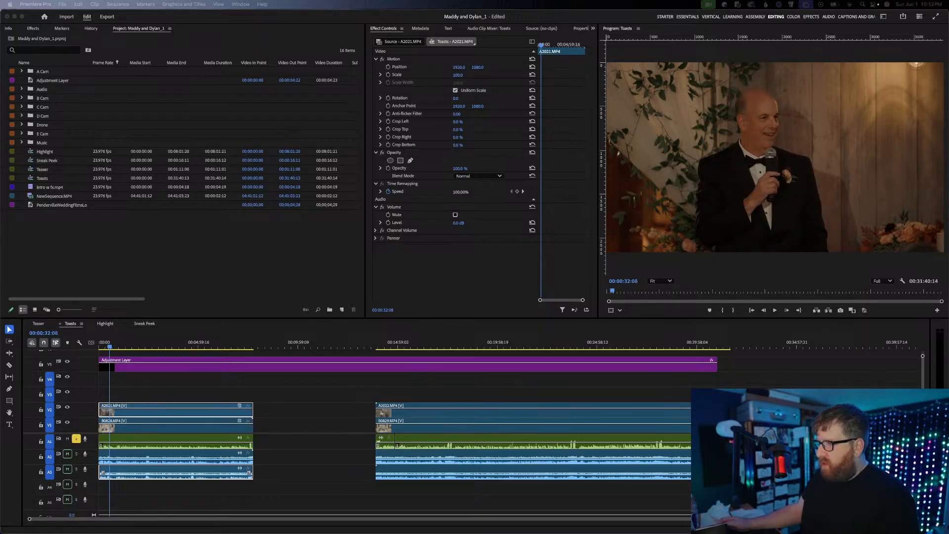
pyautogui.click(232, 397)
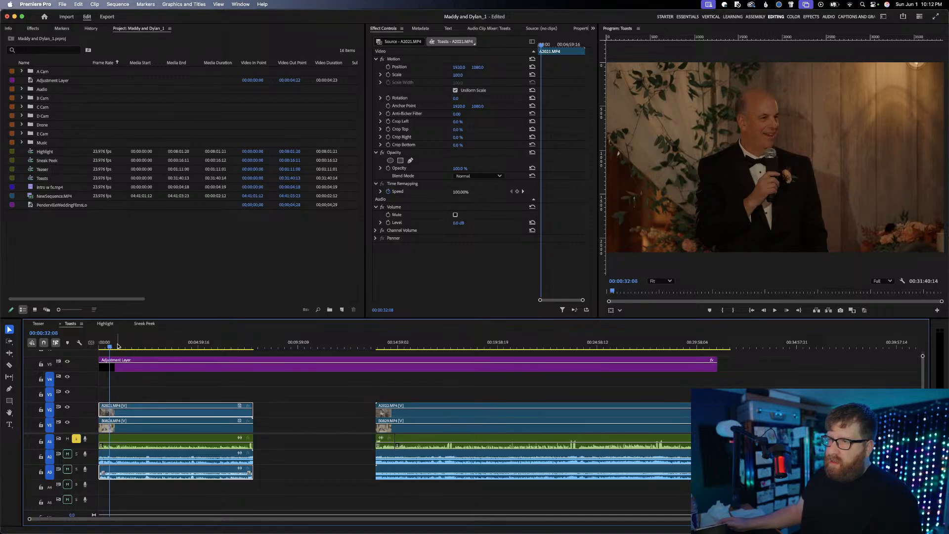
pyautogui.moveTo(118, 346); pyautogui.dragTo(140, 348)
pyautogui.press('Home')
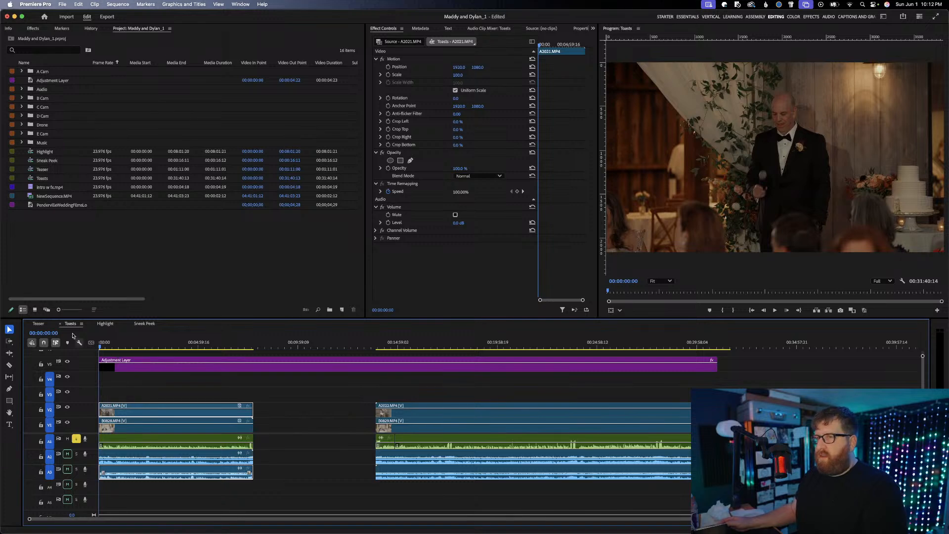
# Open the Sneak Peek sequence, play it from the start, and check the shots at 00:00:15:14 and 00:00:13:03
pyautogui.click(145, 323)
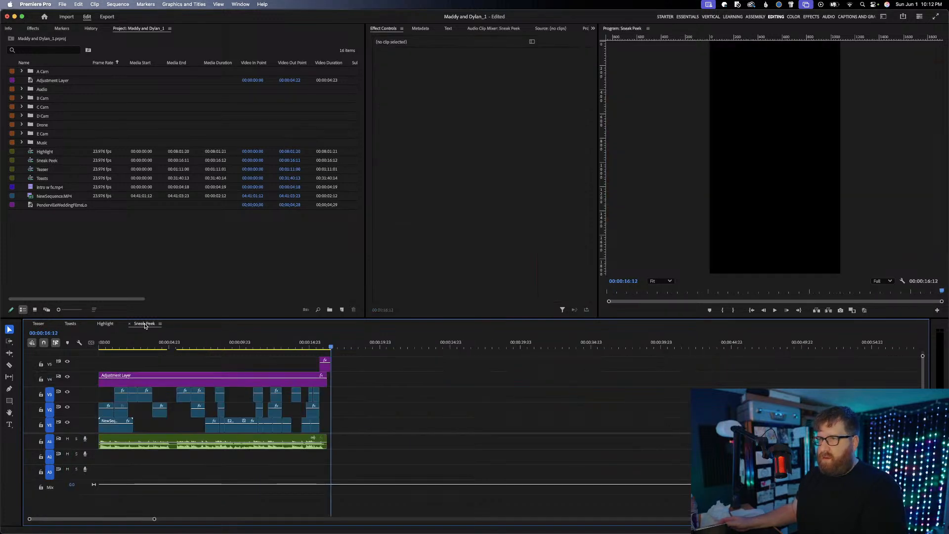
pyautogui.moveTo(153, 345); pyautogui.dragTo(67, 342)
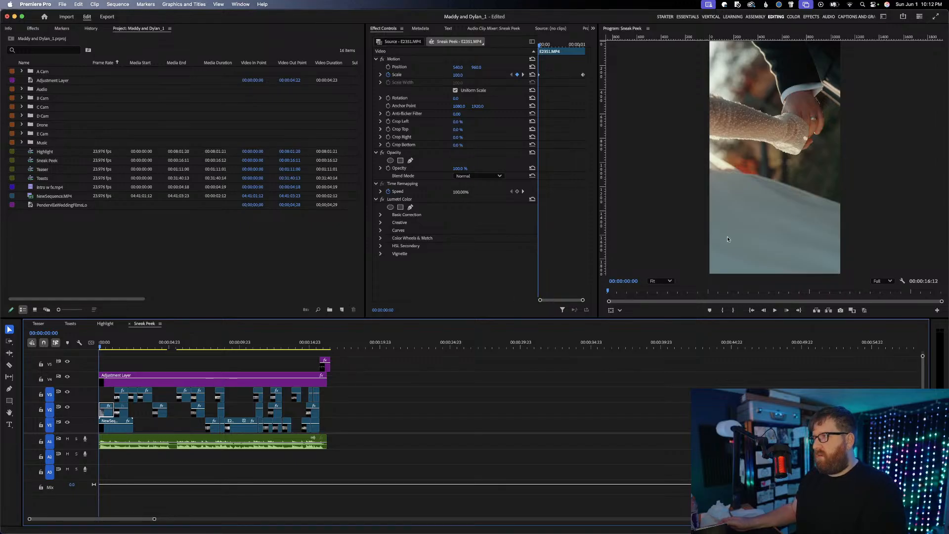
pyautogui.press('space')
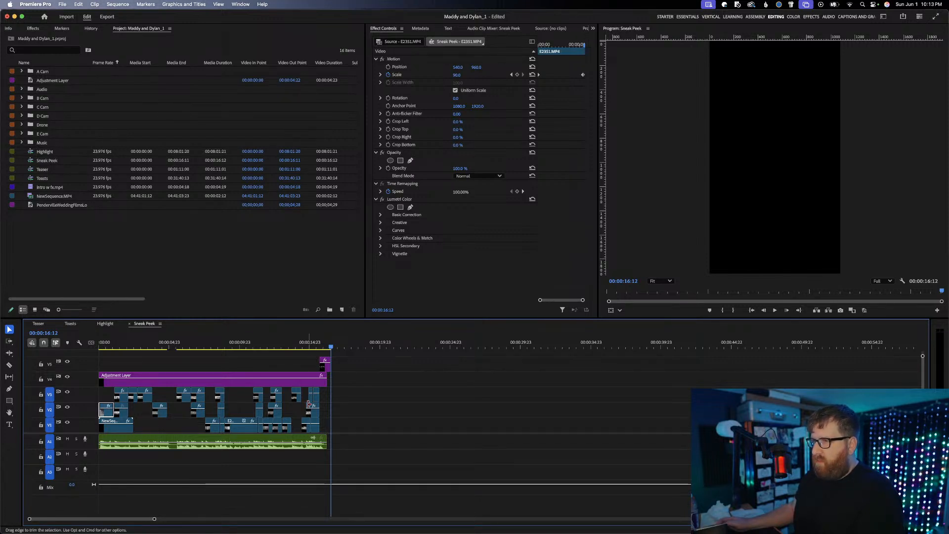
pyautogui.click(318, 341)
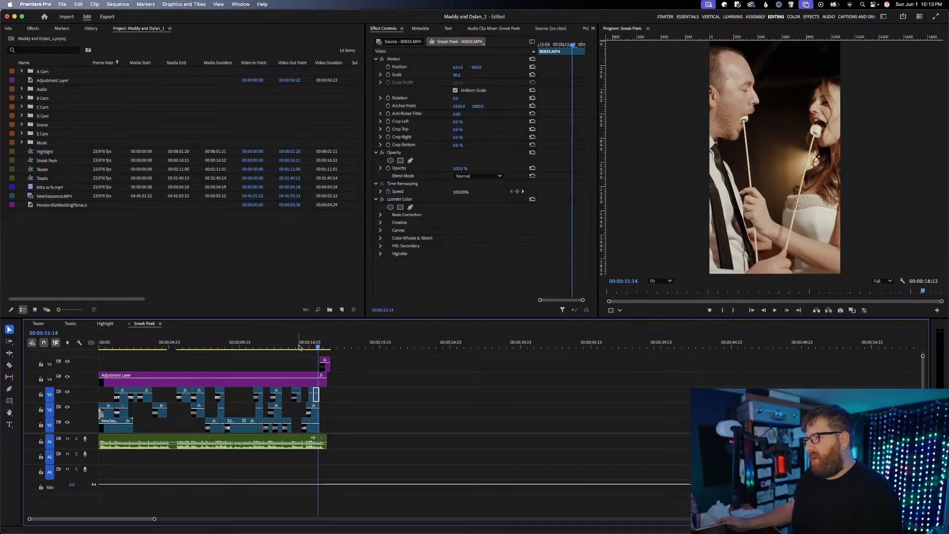
pyautogui.moveTo(300, 348); pyautogui.dragTo(284, 344)
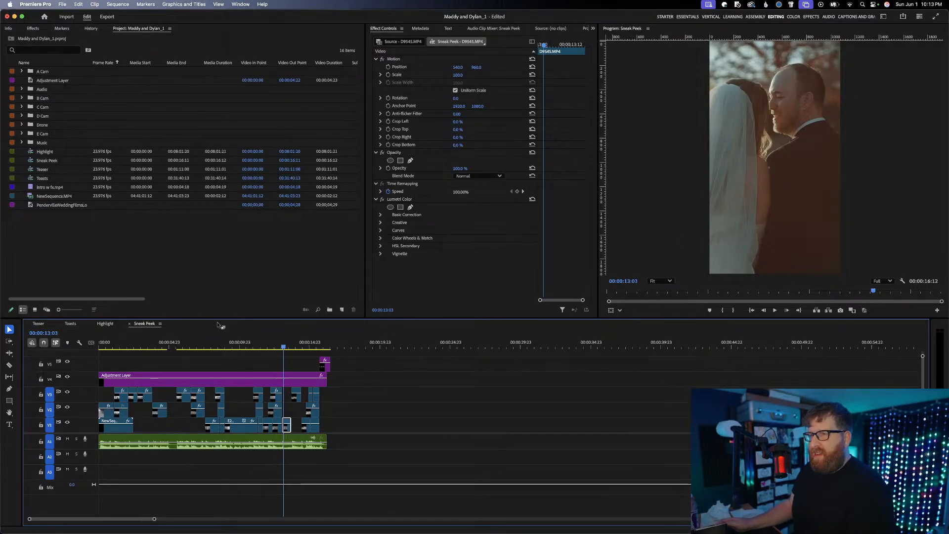
# Open the Teaser sequence and play it from the beginning to the end
pyautogui.click(42, 325)
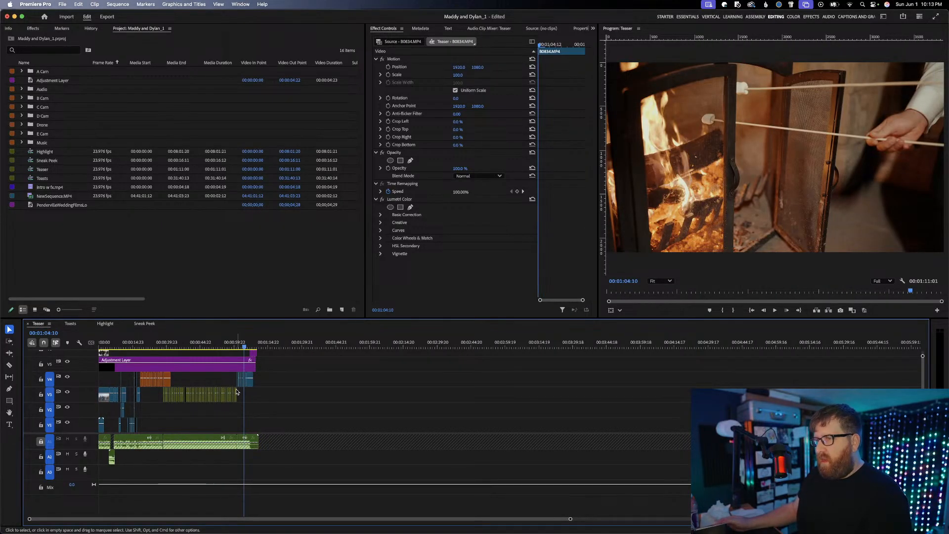
pyautogui.click(284, 397)
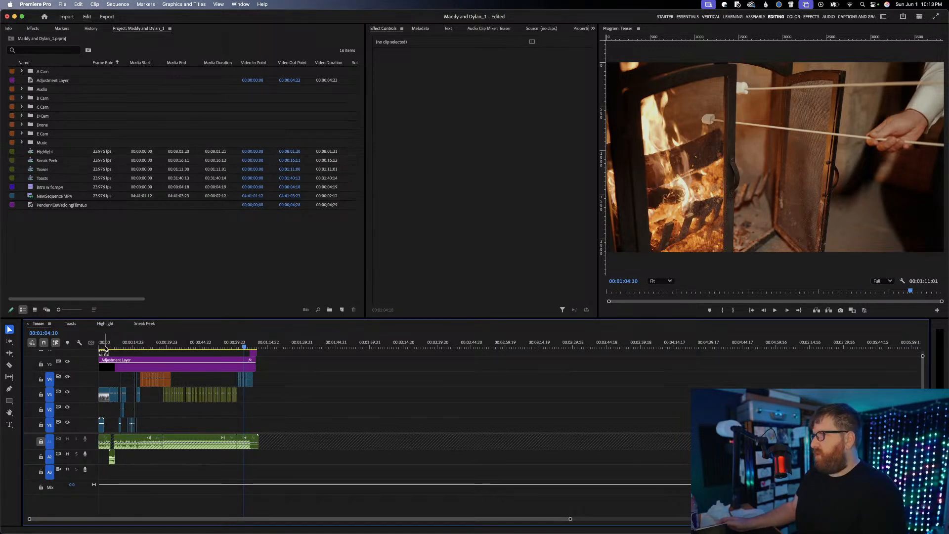
pyautogui.moveTo(105, 348); pyautogui.dragTo(98, 349)
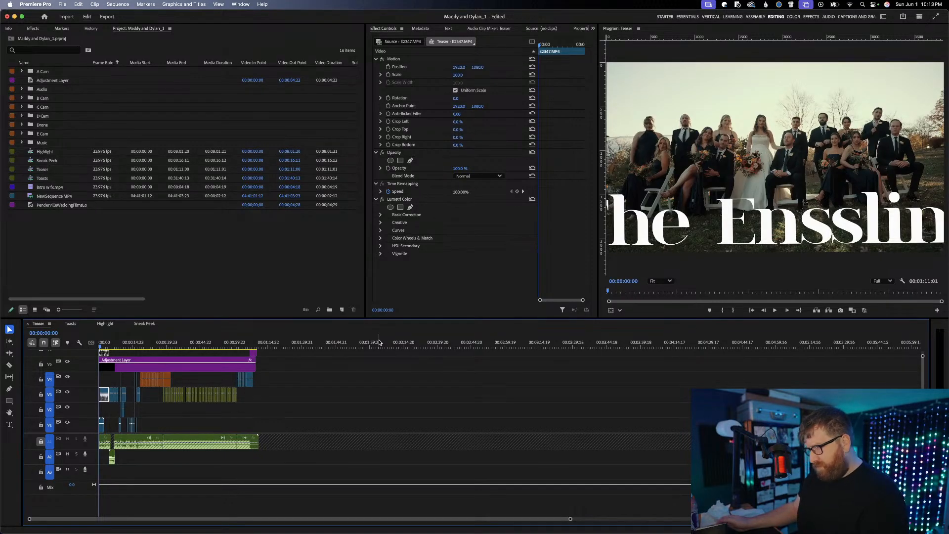
pyautogui.press('space')
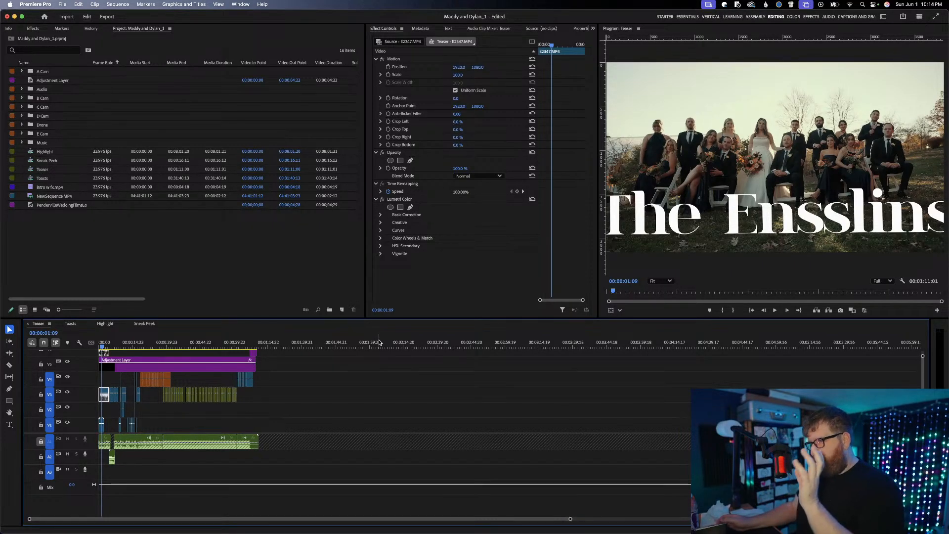
pyautogui.press('space')
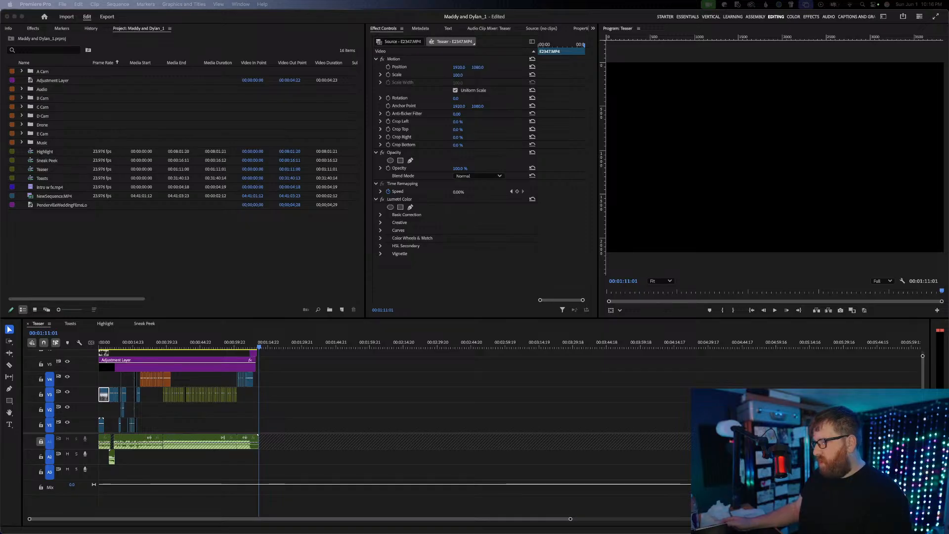
# Replay the Teaser's dance-floor section starting at about 00:00:49
pyautogui.click(183, 342)
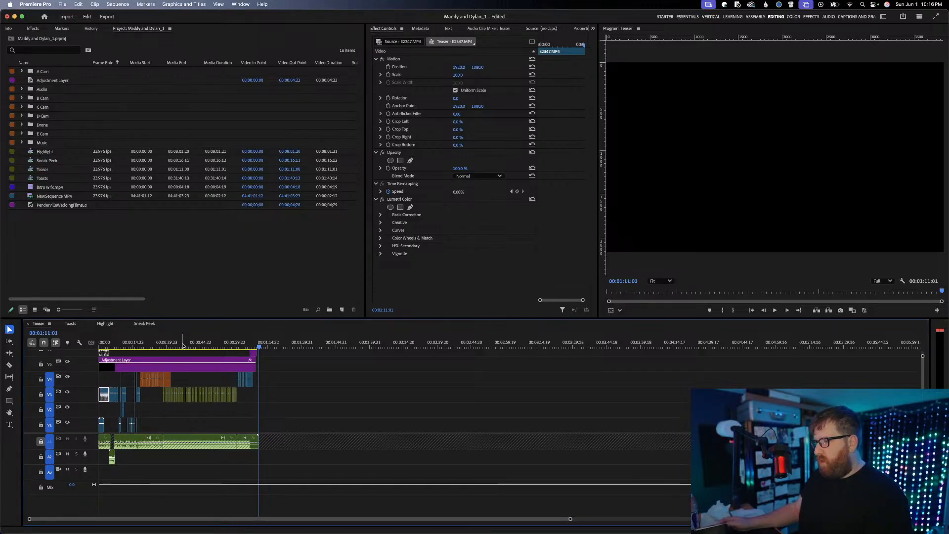
pyautogui.press('super+Tab')
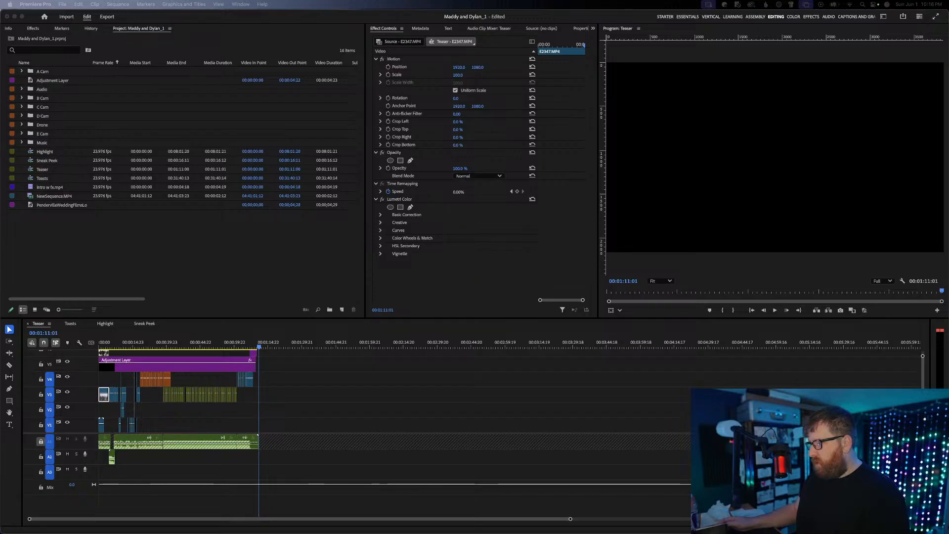
pyautogui.click(399, 390)
pyautogui.click(209, 345)
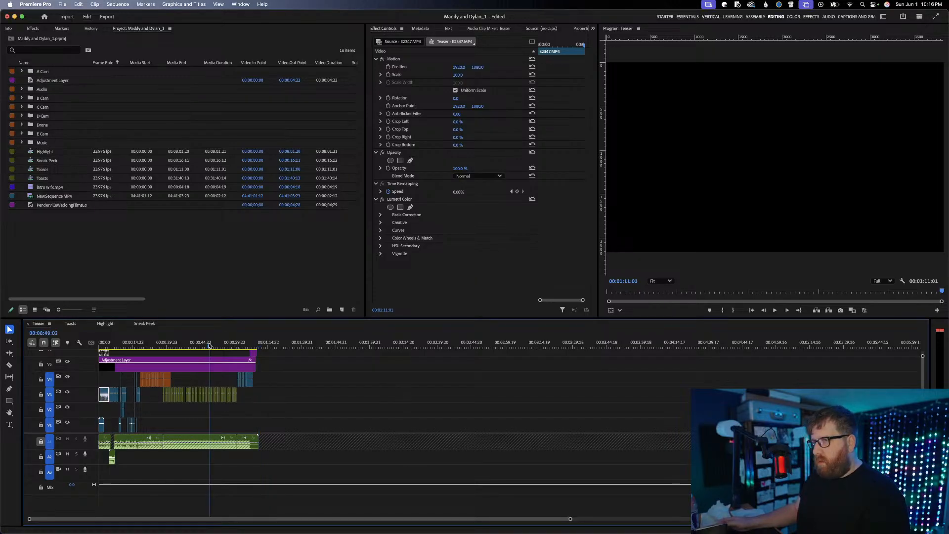
pyautogui.press('space')
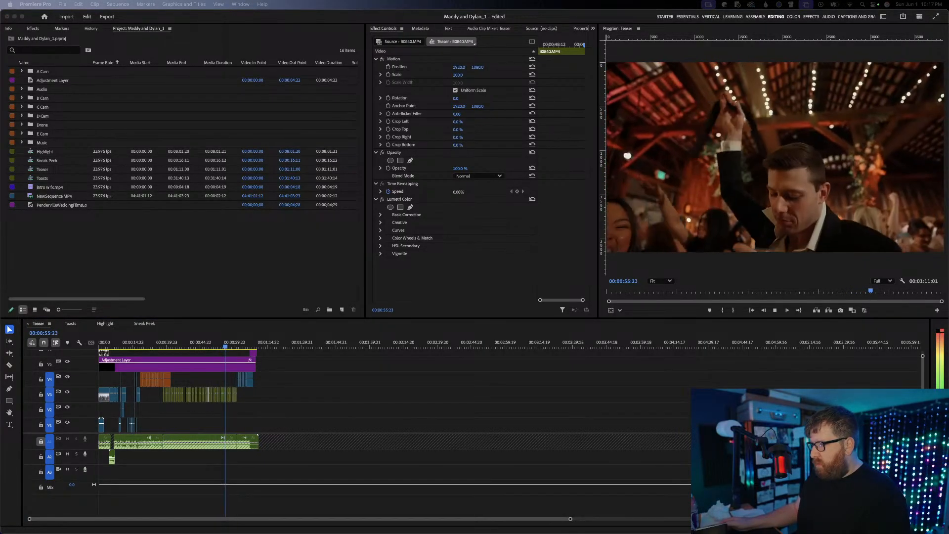
pyautogui.press('space')
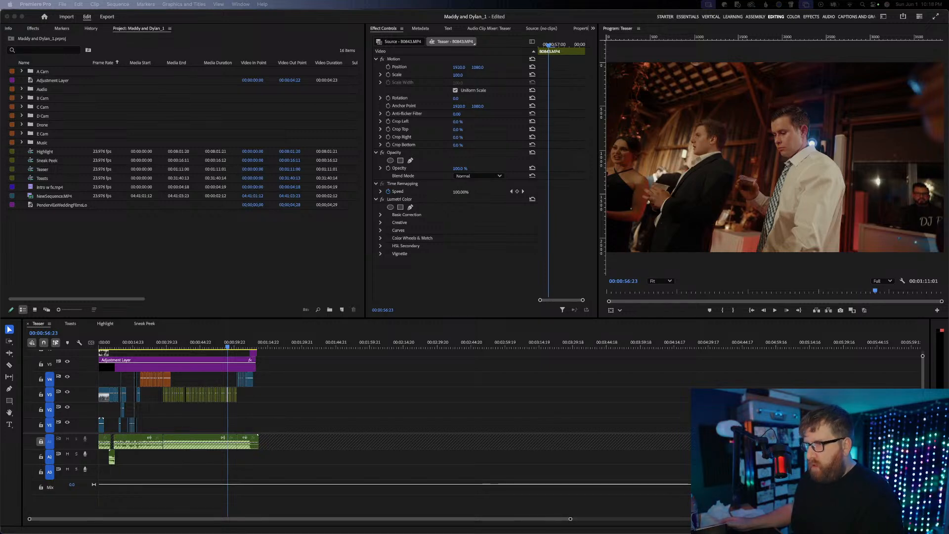
# Replay the Teaser's dance-floor section from 00:00:46:22 to 00:00:51:11, pausing partway at 00:00:47:20
pyautogui.click(205, 347)
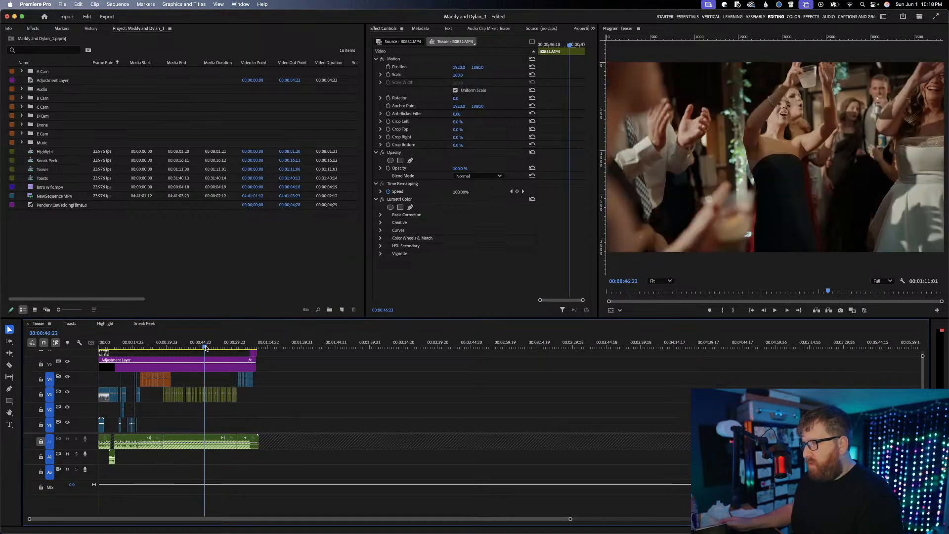
pyautogui.press('space')
pyautogui.press('space')
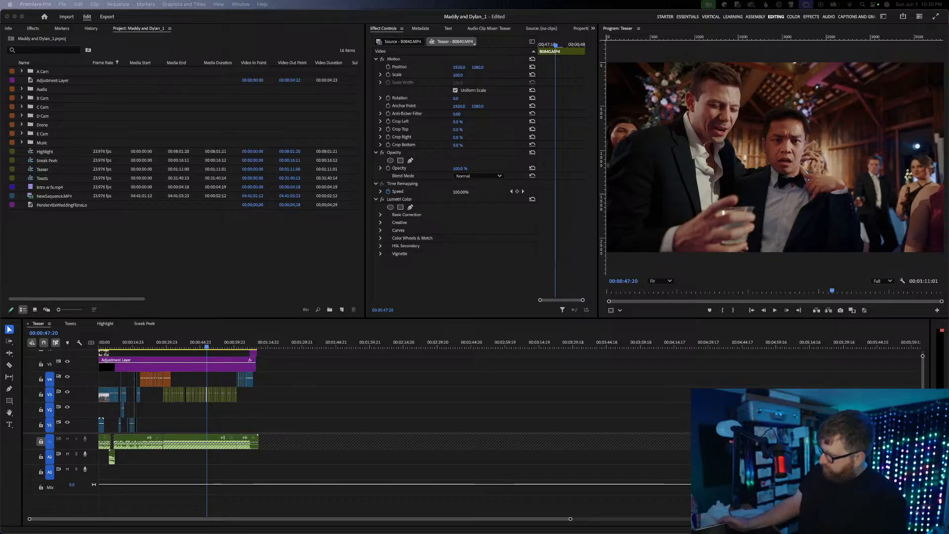
pyautogui.click(183, 417)
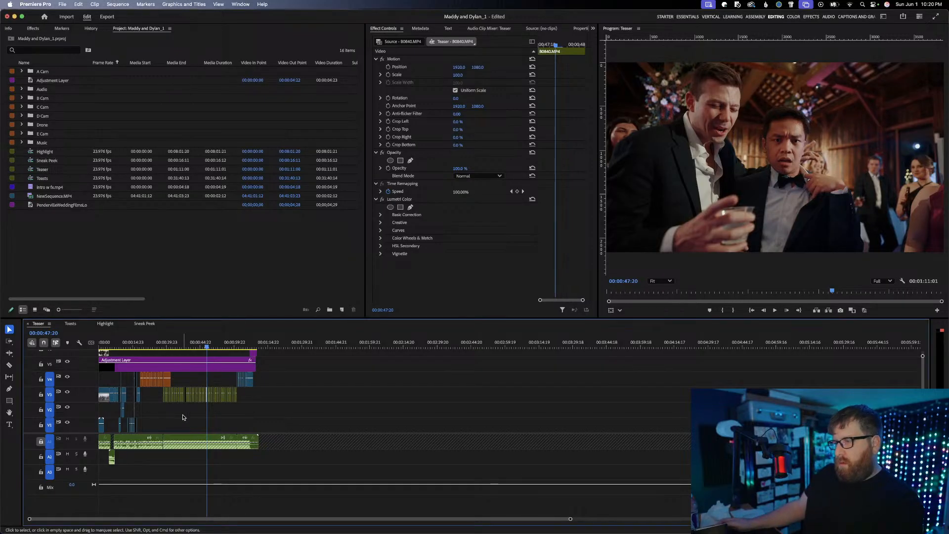
pyautogui.press('space')
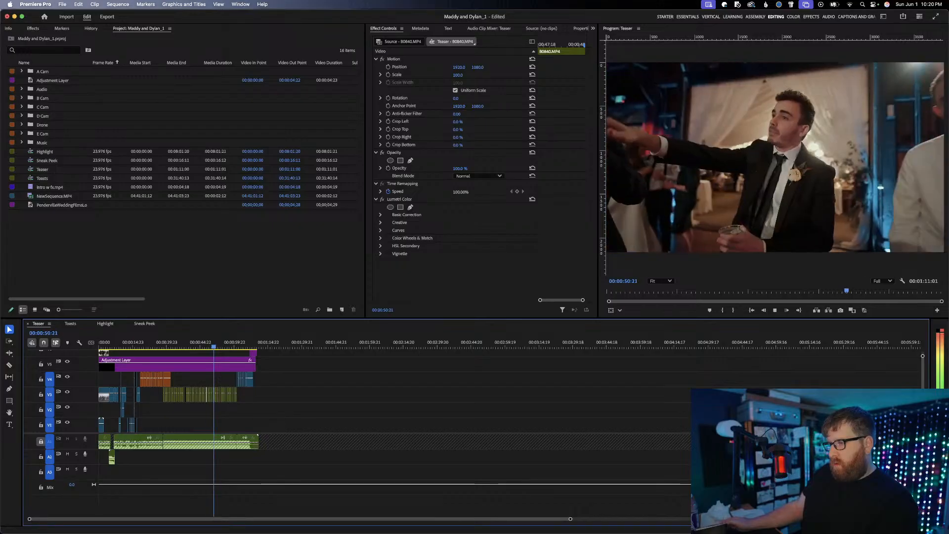
pyautogui.press('space')
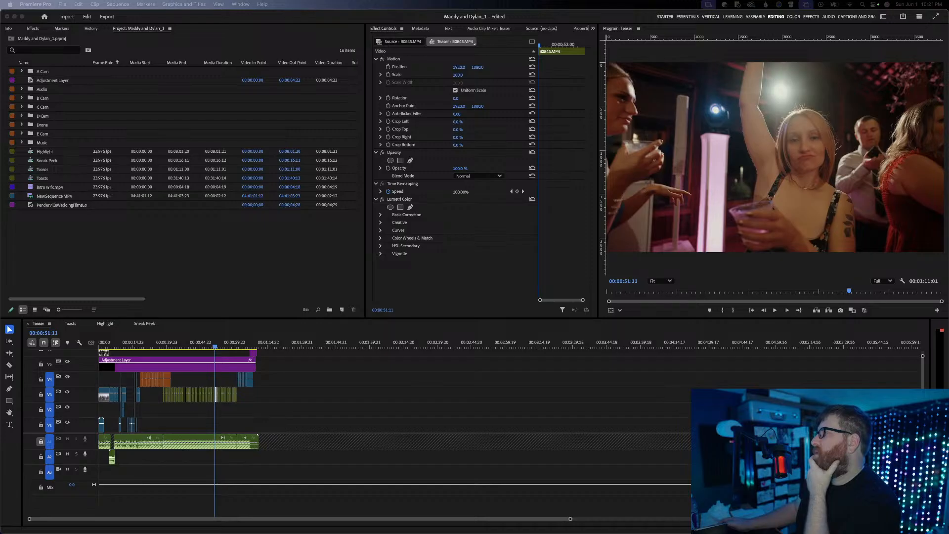
# Open the Highlight sequence and view the toast footage at 00:00:13:12
pyautogui.click(201, 339)
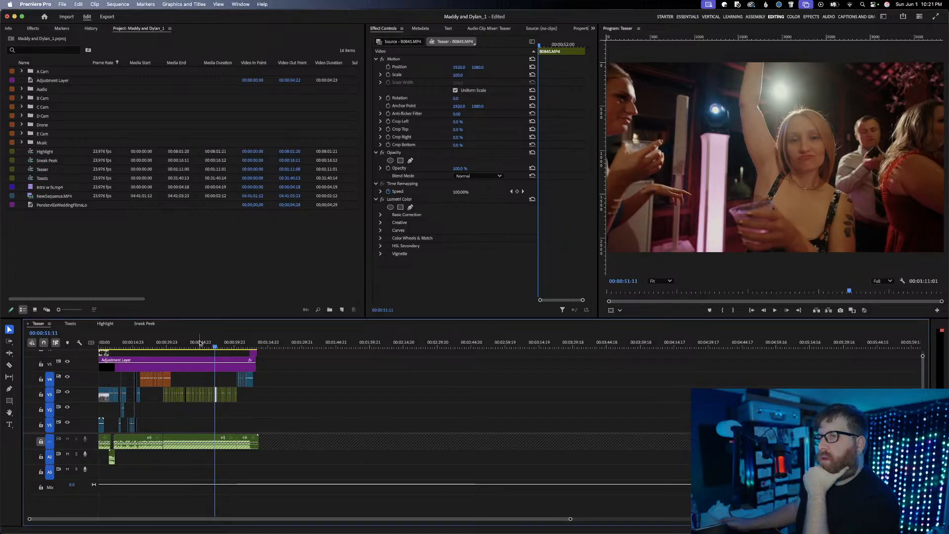
pyautogui.click(106, 324)
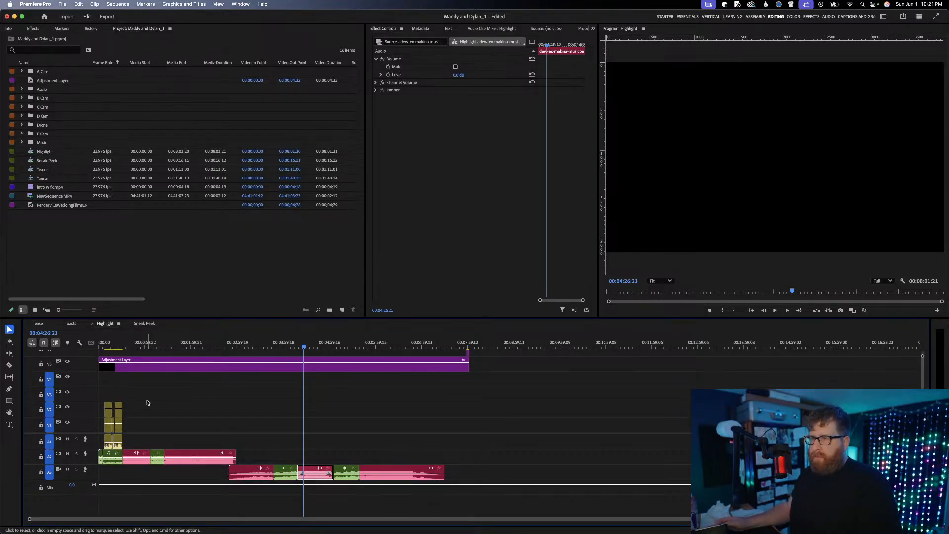
pyautogui.click(108, 353)
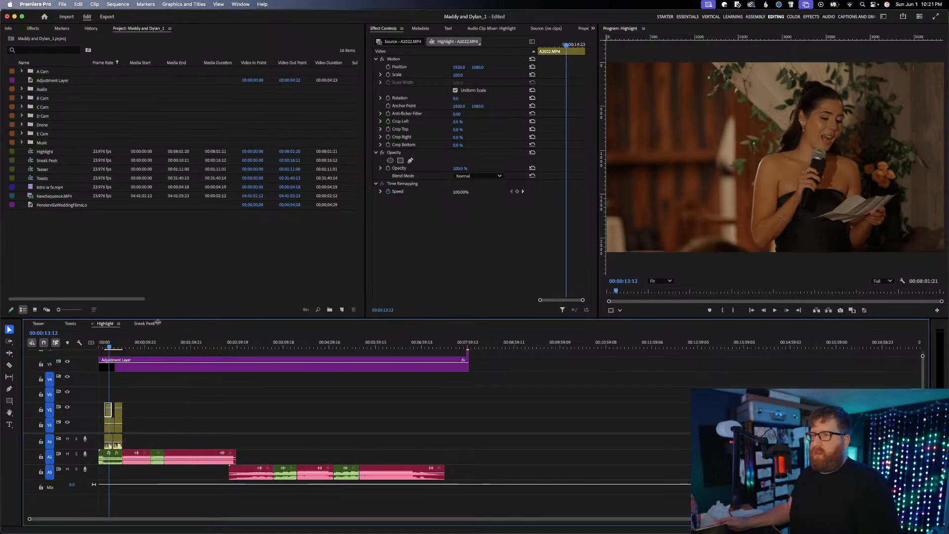
# Scrub through the speakers in the Toasts sequence and extend the adjustment layer to the end of the last toast clips
pyautogui.click(69, 323)
pyautogui.click(132, 347)
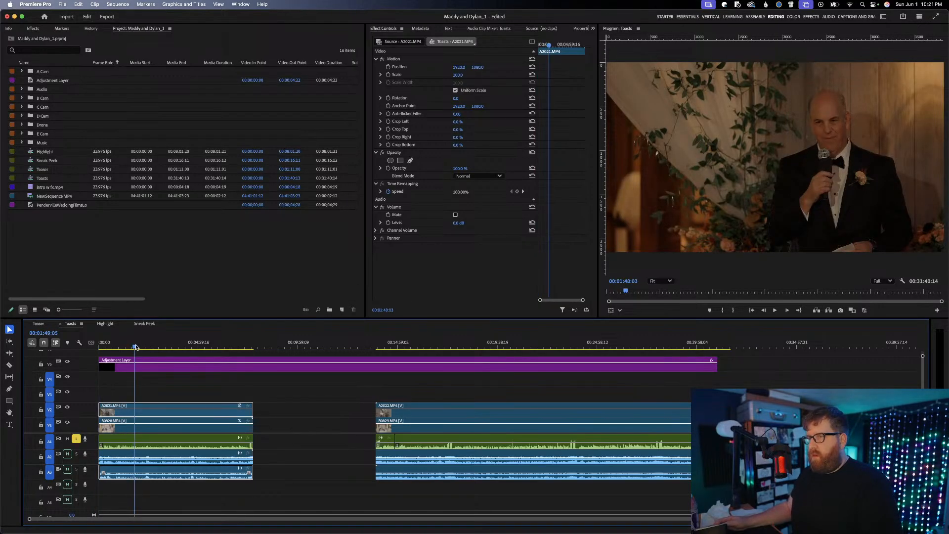
pyautogui.moveTo(134, 347); pyautogui.dragTo(240, 348)
pyautogui.moveTo(393, 347); pyautogui.dragTo(420, 348)
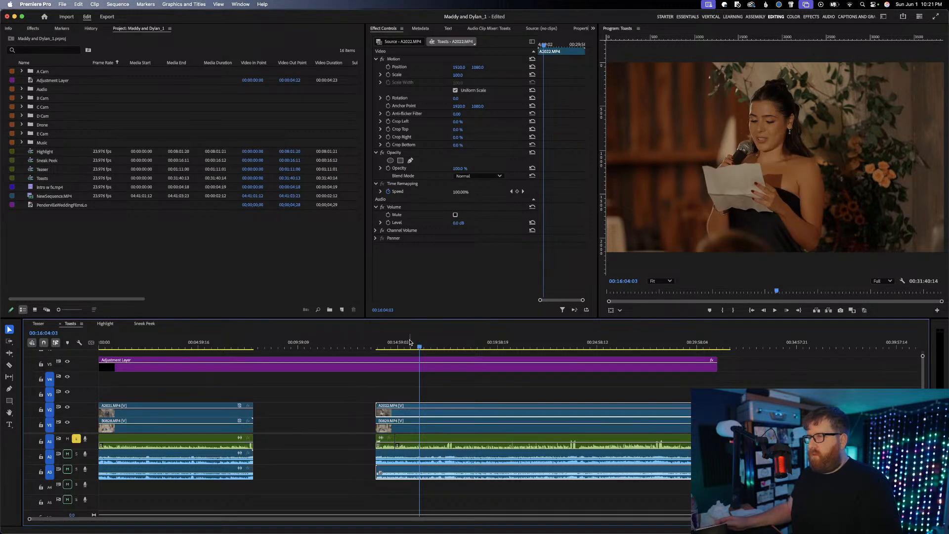
pyautogui.moveTo(409, 348); pyautogui.dragTo(682, 345)
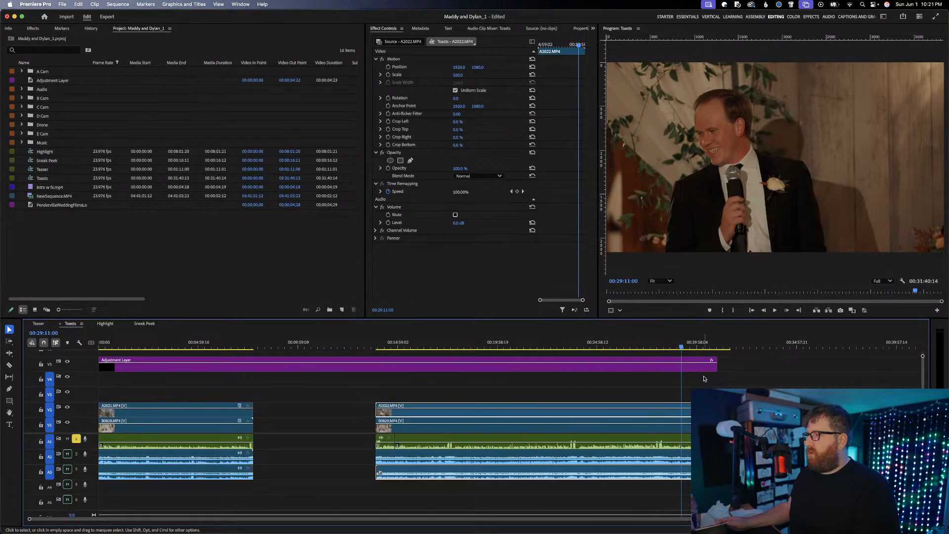
pyautogui.moveTo(716, 368); pyautogui.dragTo(725, 370)
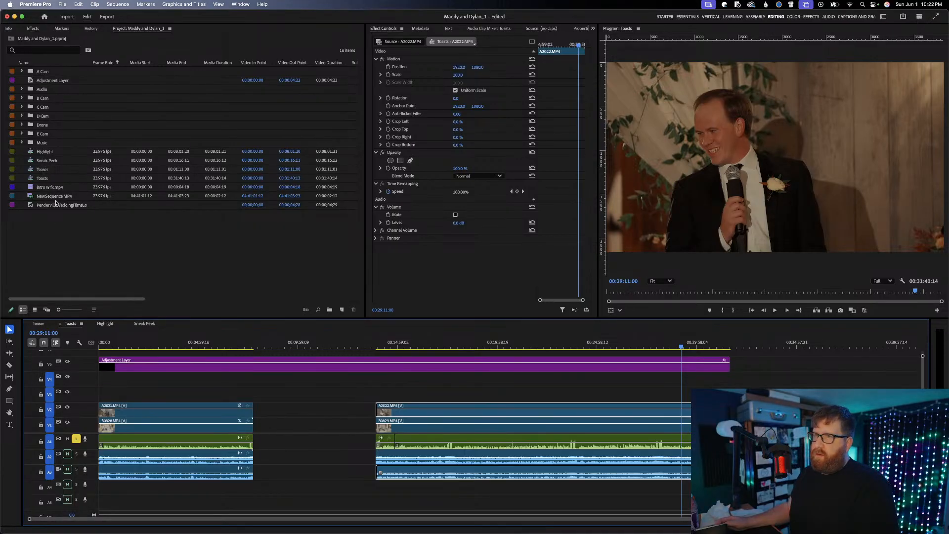
# Open the DR10L Pro bin inside the project's Audio bin to view its recordings
pyautogui.doubleClick(43, 89)
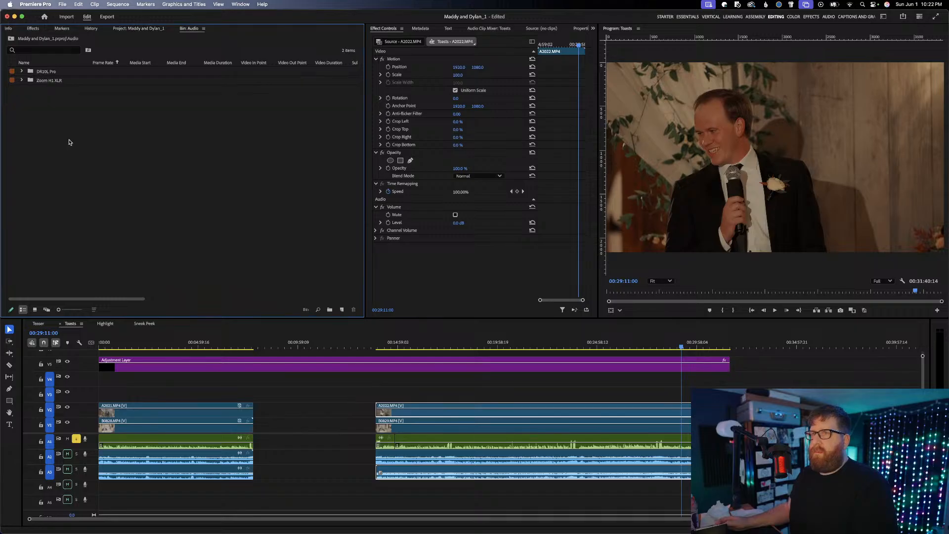
pyautogui.doubleClick(56, 73)
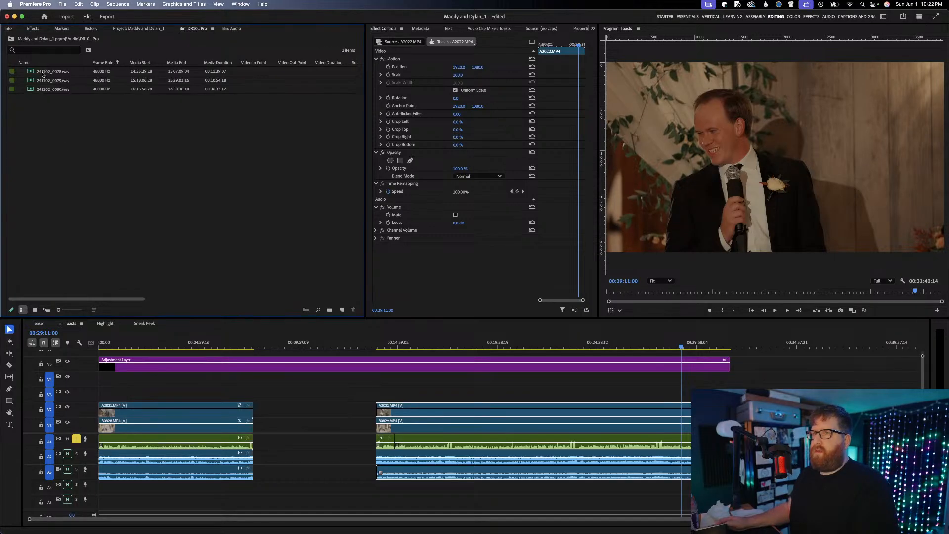
# Open the 241102_0078.wav recording in the source monitor and play its first few seconds
pyautogui.doubleClick(50, 72)
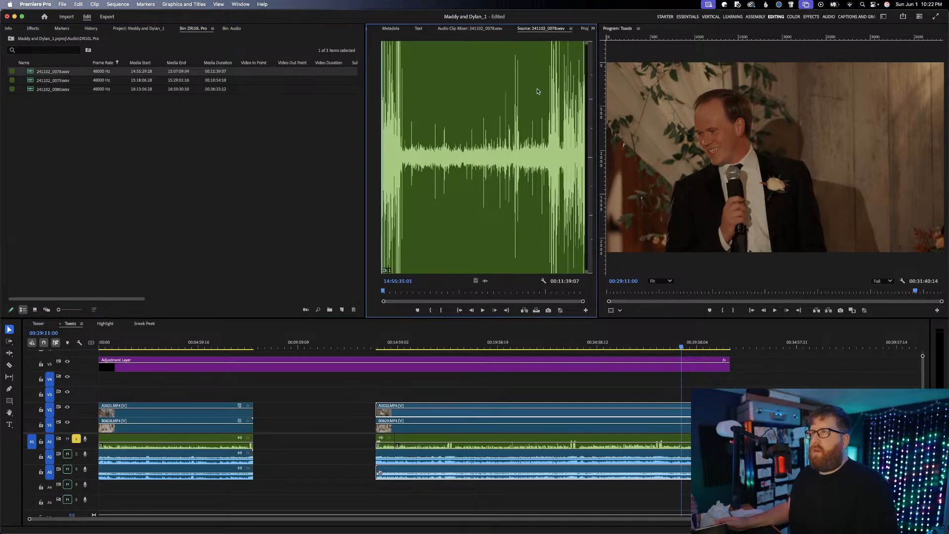
pyautogui.moveTo(403, 128); pyautogui.dragTo(385, 127)
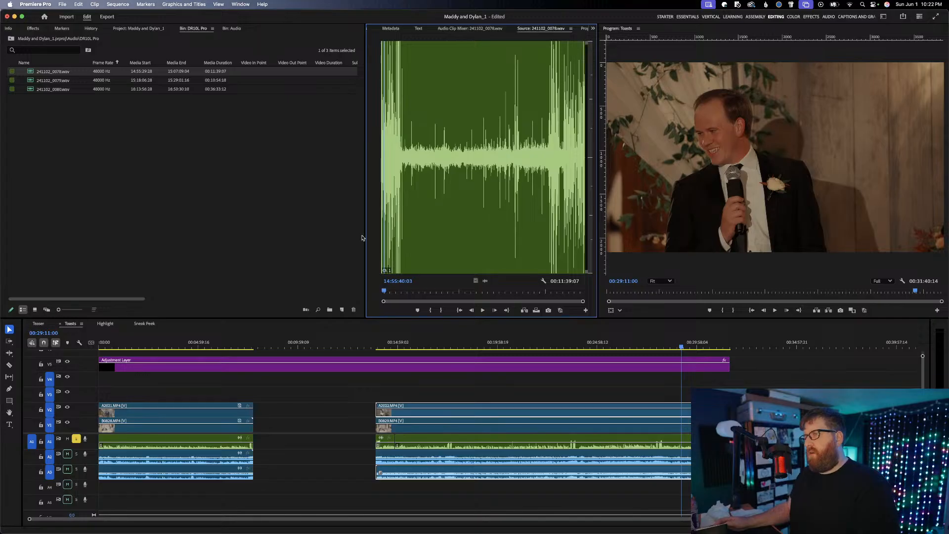
pyautogui.click(382, 292)
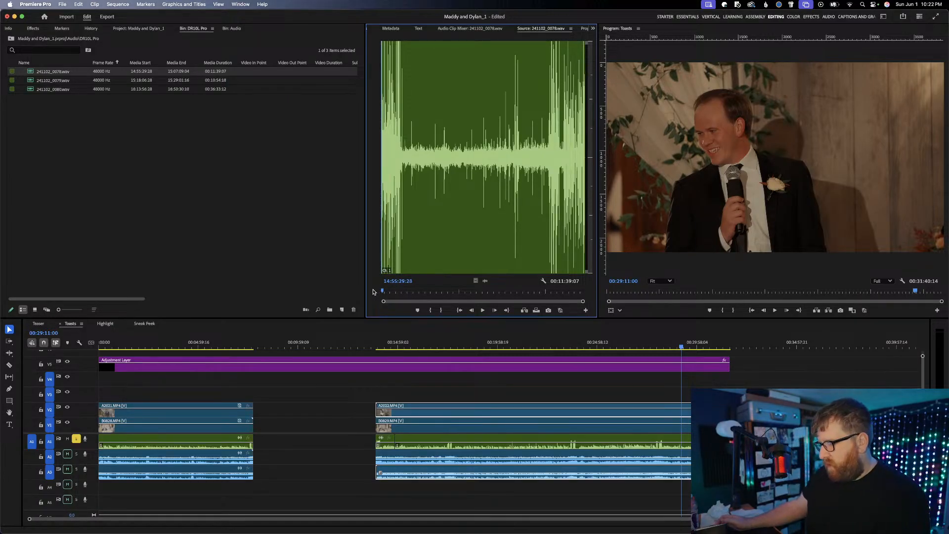
pyautogui.press('XF86AudioRaiseVolume')
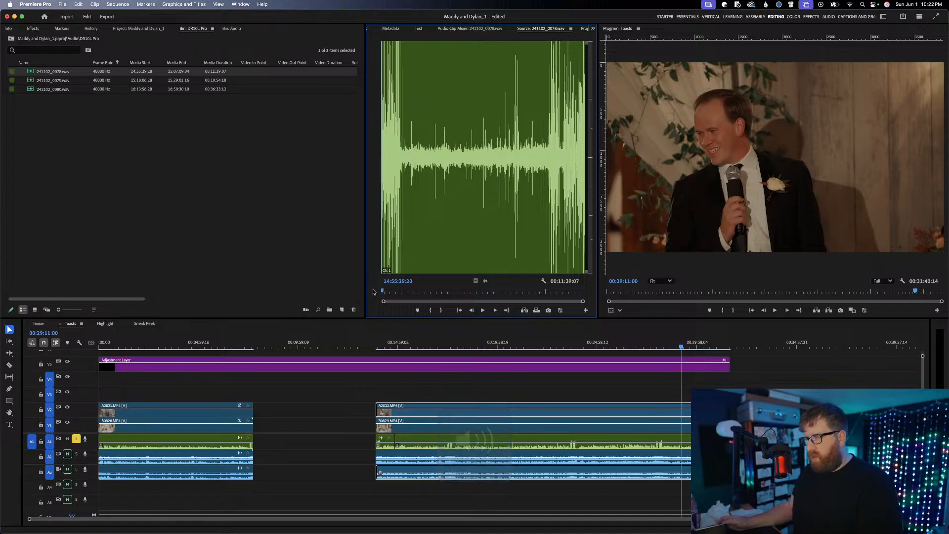
pyautogui.press('space')
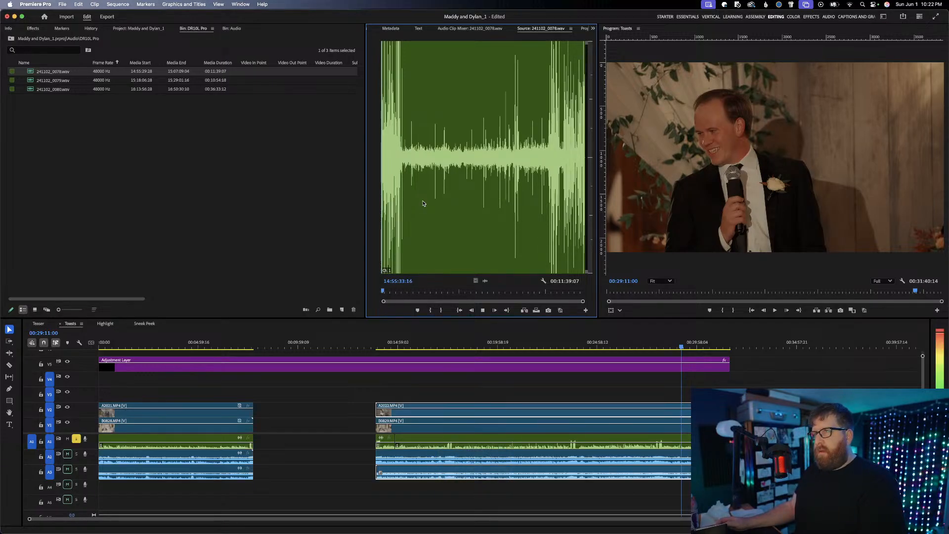
pyautogui.press('space')
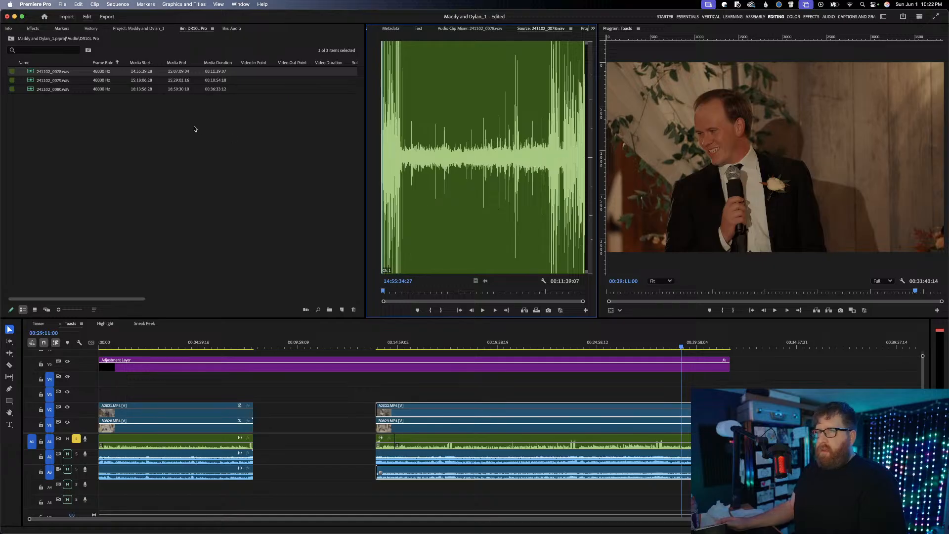
# Duplicate the Toasts sequence in the project
pyautogui.click(151, 29)
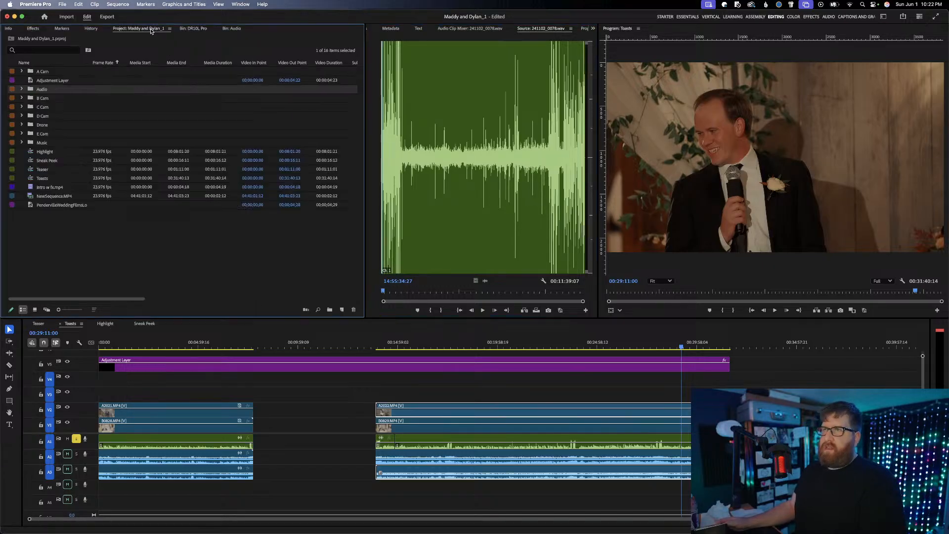
pyautogui.rightClick(43, 171)
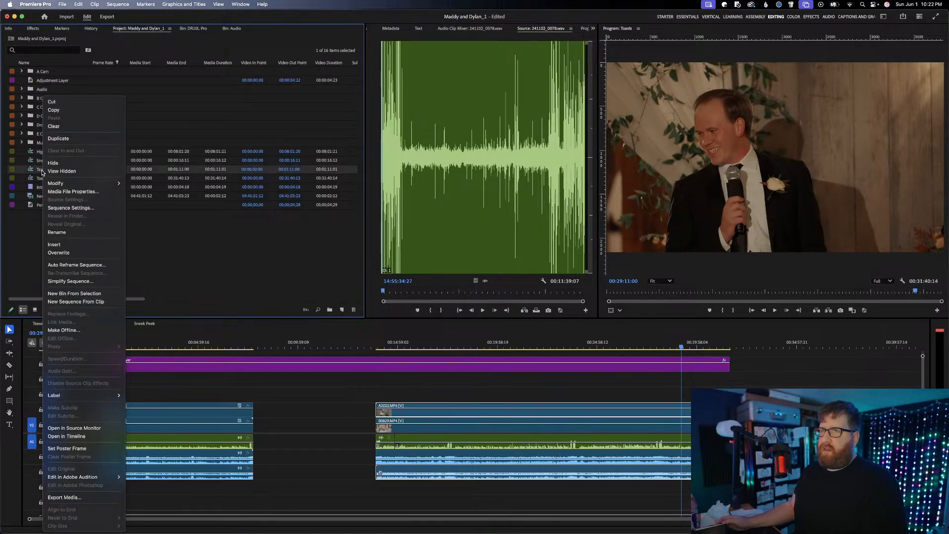
pyautogui.click(62, 140)
pyautogui.rightClick(42, 179)
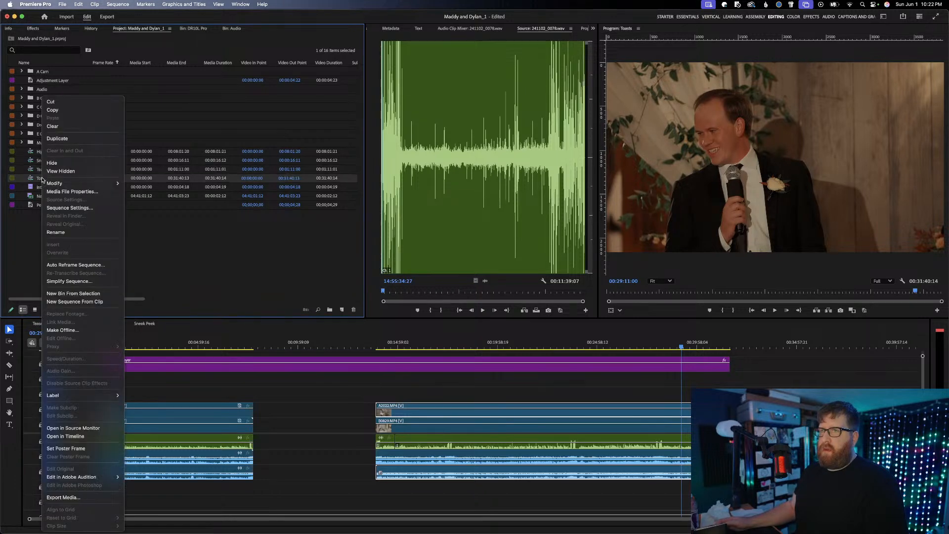
pyautogui.click(69, 138)
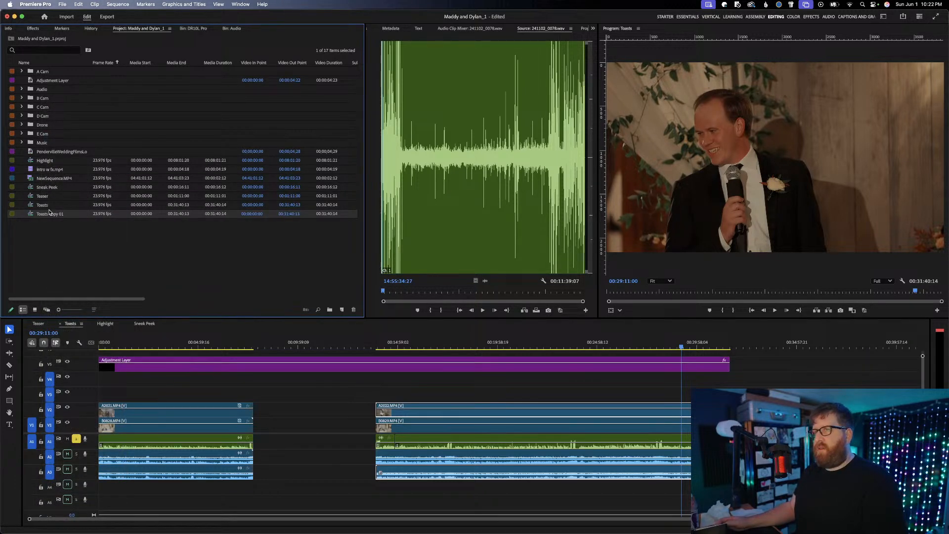
# Rename the duplicated Toasts sequence as First Looks
pyautogui.click(50, 214)
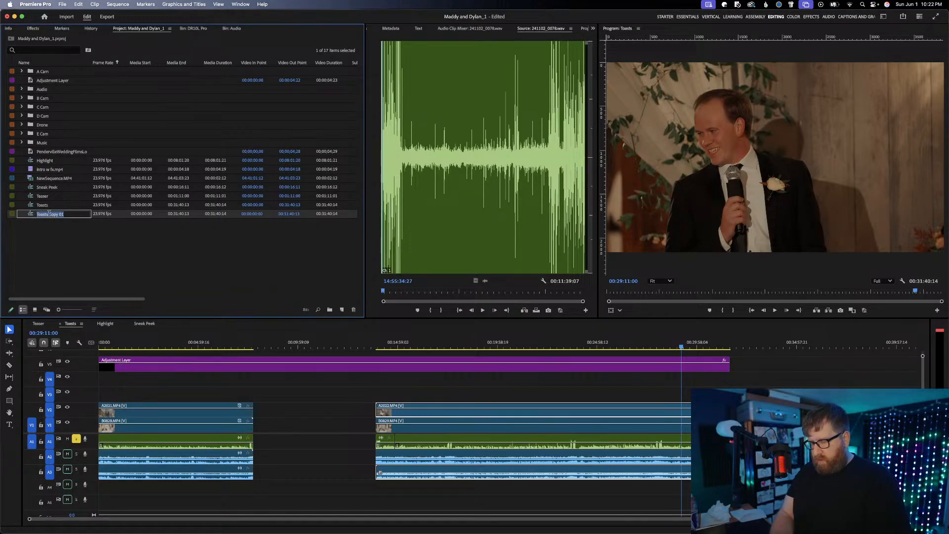
pyautogui.write('First Look')
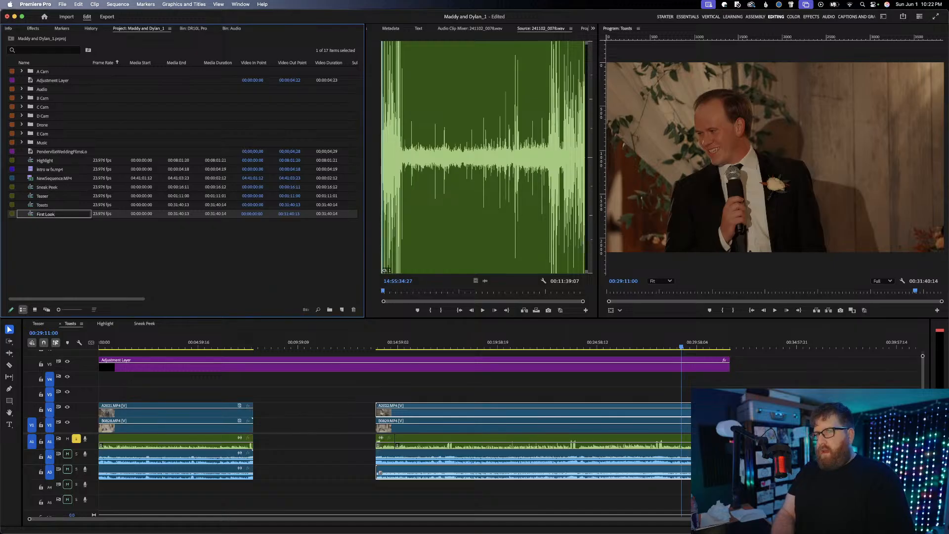
pyautogui.write('s')
pyautogui.press('Return')
pyautogui.click(62, 227)
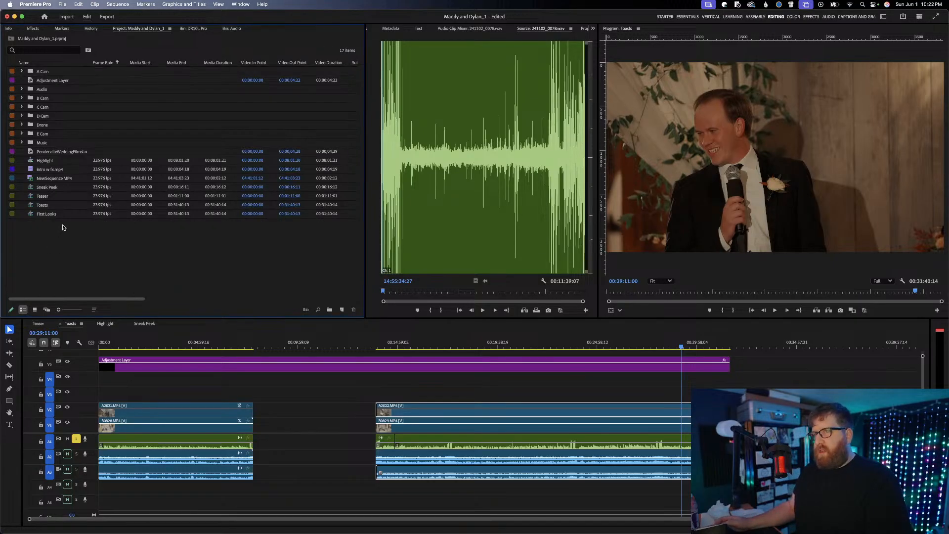
# Delete the toast clips from the First Looks sequence, keeping the adjustment layer, and place 241102_0078.wav at its start on track A1
pyautogui.doubleClick(55, 216)
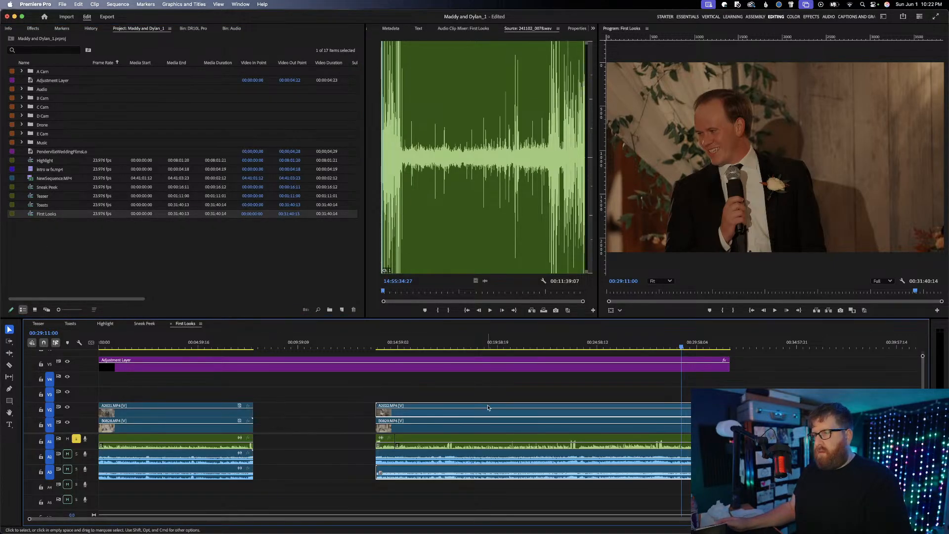
pyautogui.moveTo(604, 498); pyautogui.dragTo(159, 408)
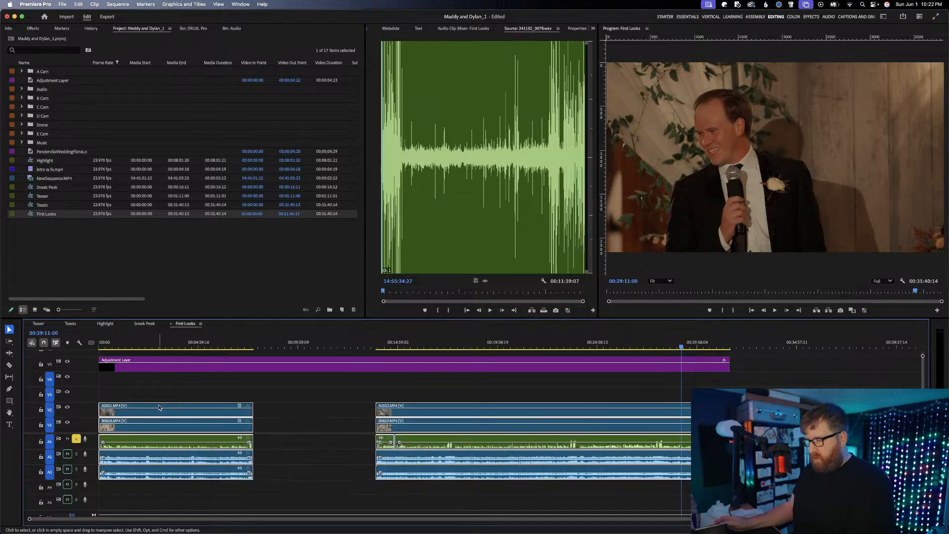
pyautogui.press('Delete')
pyautogui.moveTo(129, 343); pyautogui.dragTo(94, 349)
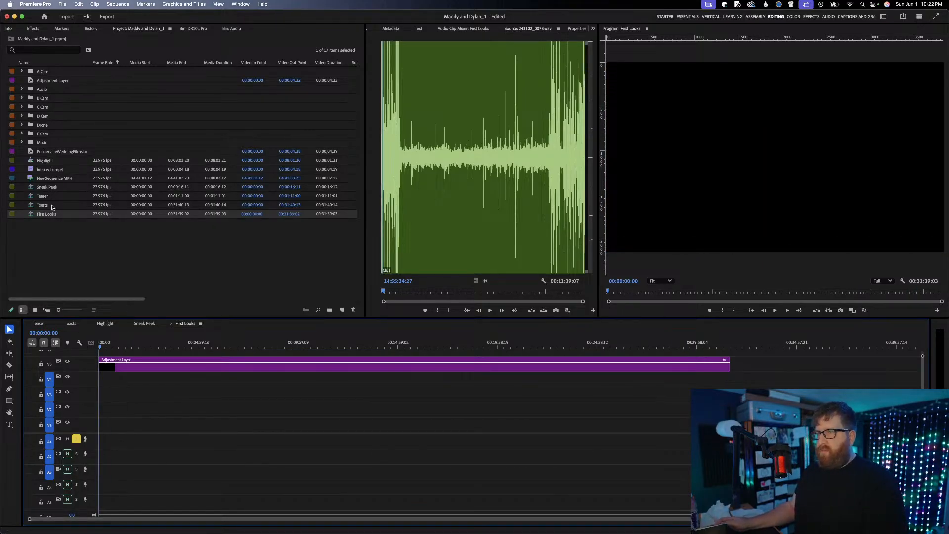
pyautogui.moveTo(485, 281); pyautogui.dragTo(100, 450)
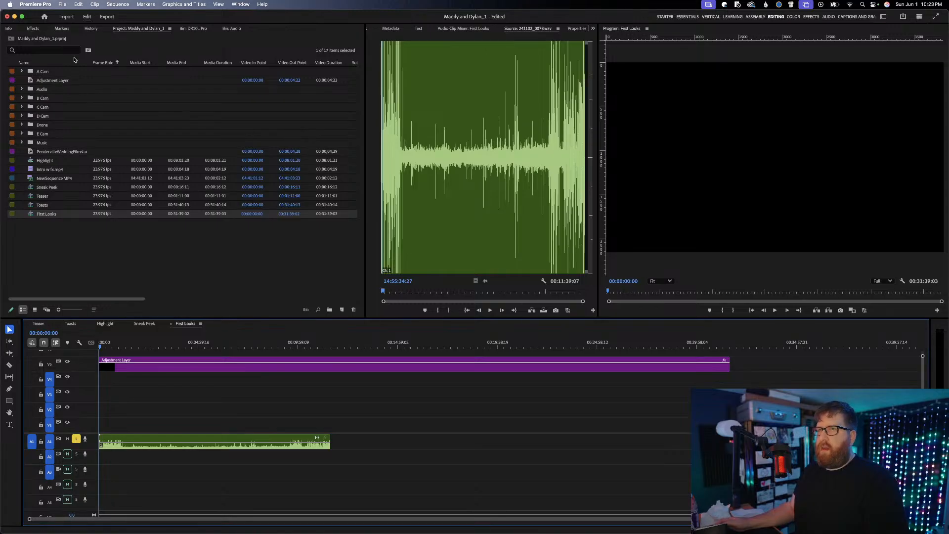
# Find E2275.MP4 among the E Cam bin's thumbnails and place it on V1 with its audio on A2, about 2:40 into the sequence
pyautogui.doubleClick(43, 134)
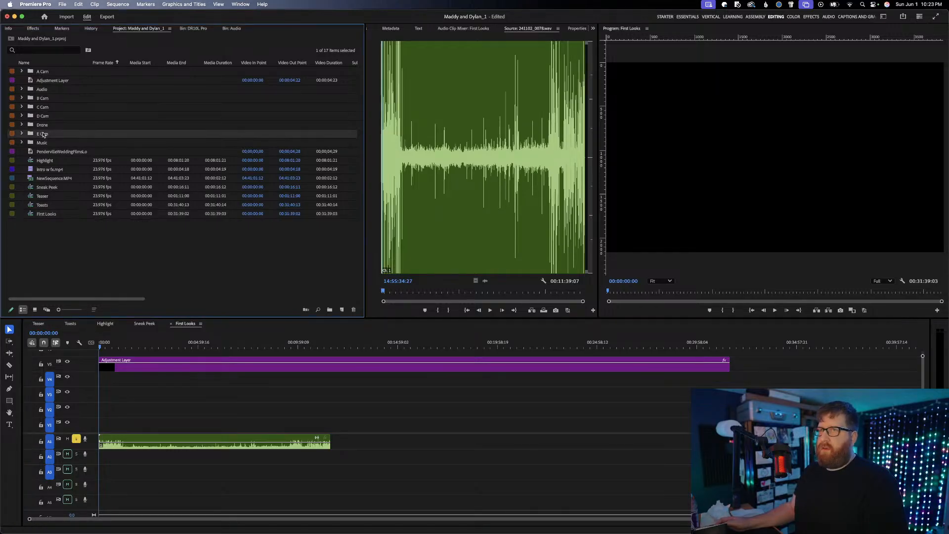
pyautogui.click(35, 310)
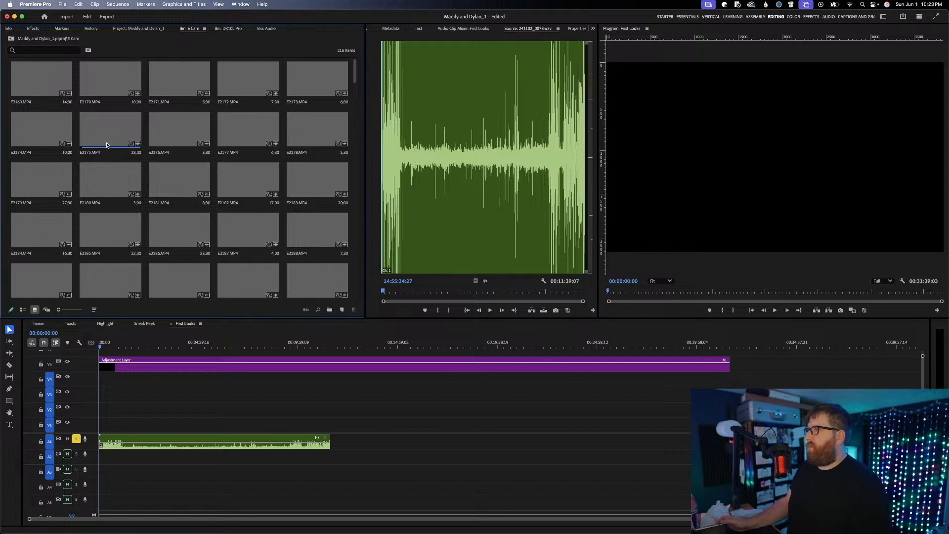
pyautogui.scroll(-3, 162, 152)
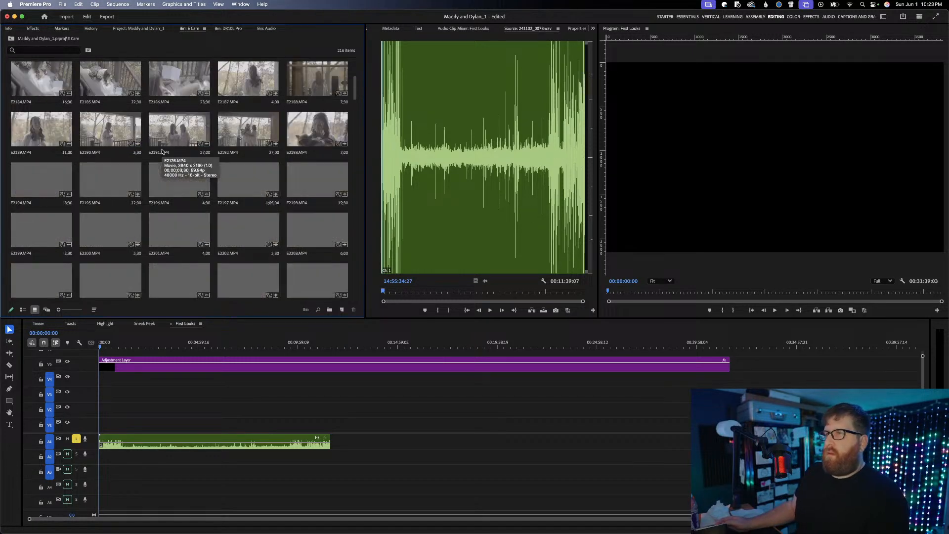
pyautogui.scroll(-4, 162, 152)
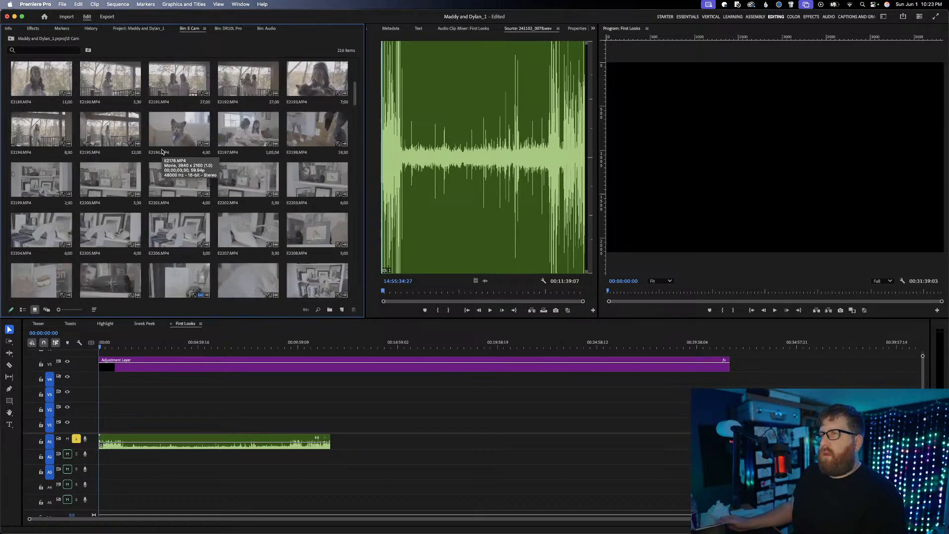
pyautogui.scroll(-3, 162, 152)
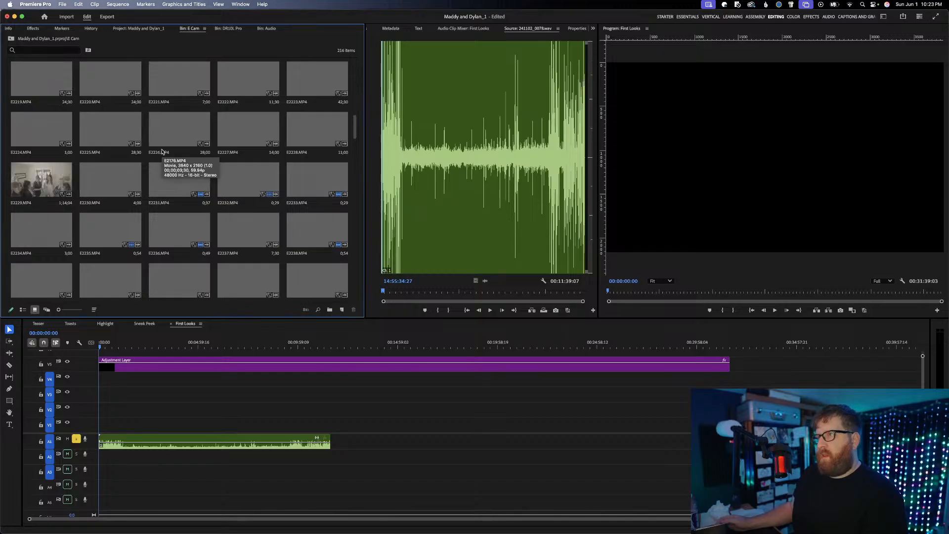
pyautogui.scroll(-4, 161, 152)
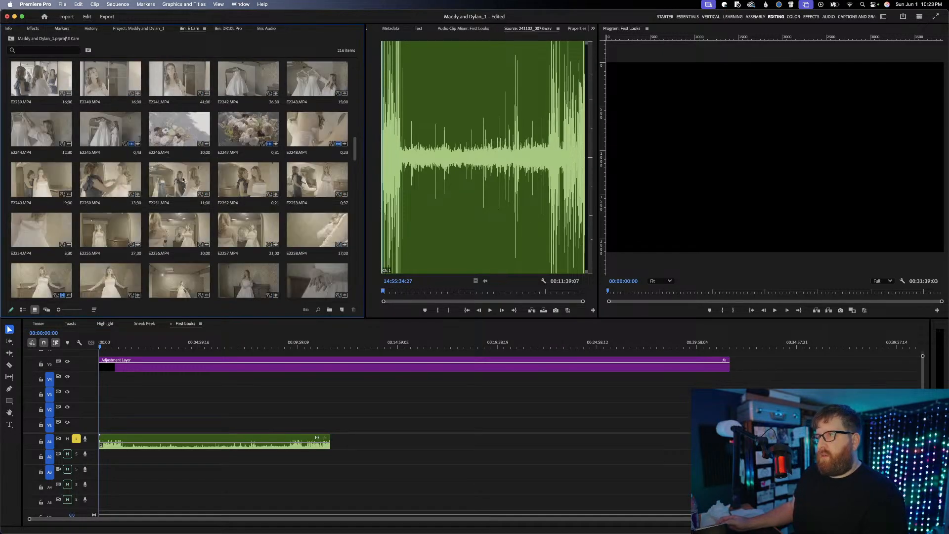
pyautogui.scroll(-3, 183, 179)
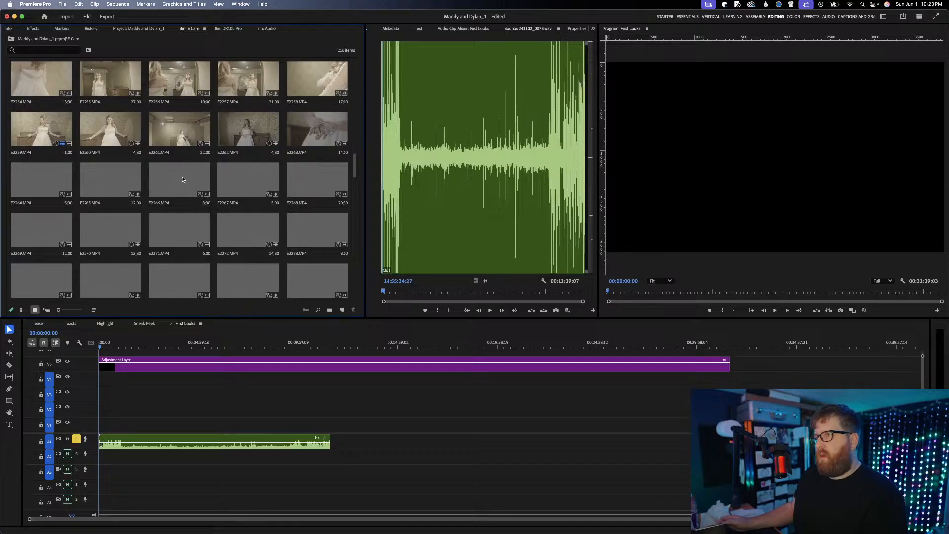
pyautogui.scroll(-1, 183, 178)
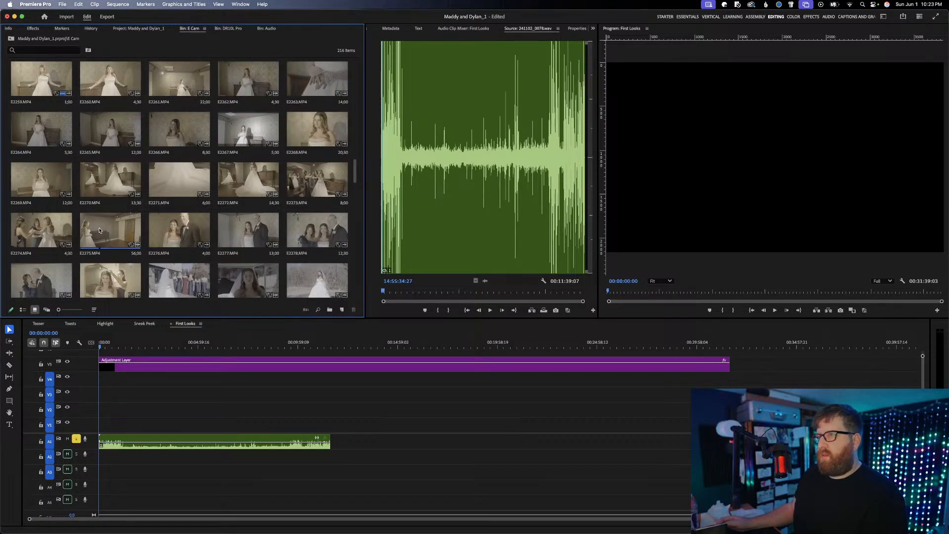
pyautogui.moveTo(96, 229); pyautogui.dragTo(161, 425)
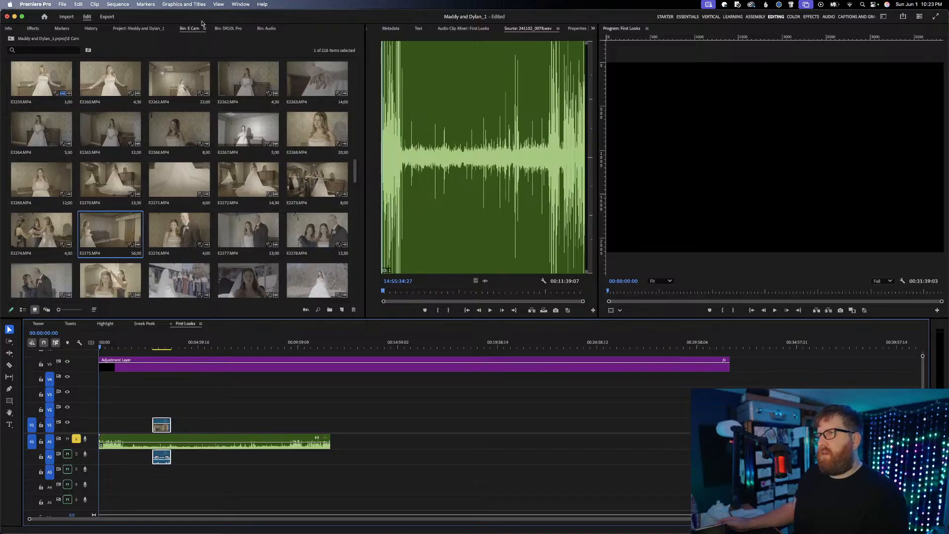
# Check the A Cam and B Cam bins as thumbnails for first-look footage
pyautogui.click(138, 29)
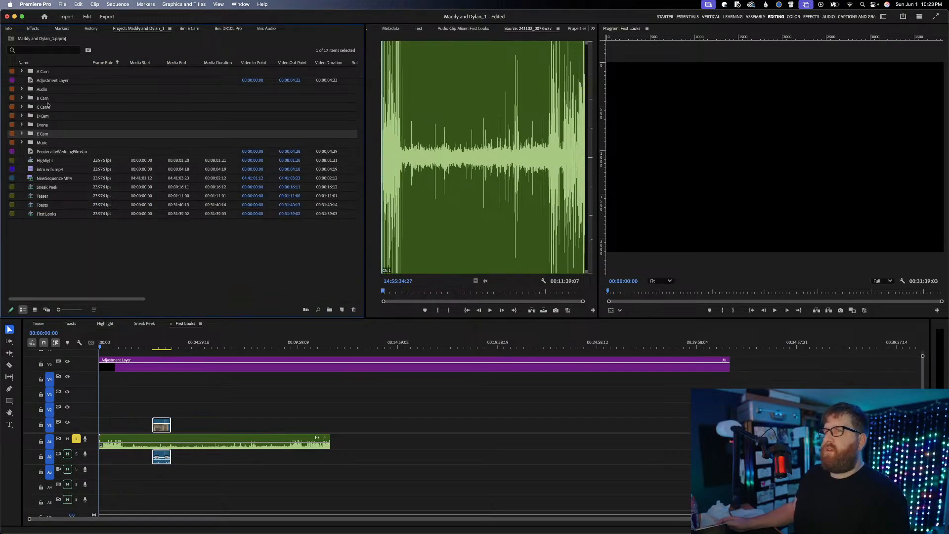
pyautogui.doubleClick(47, 72)
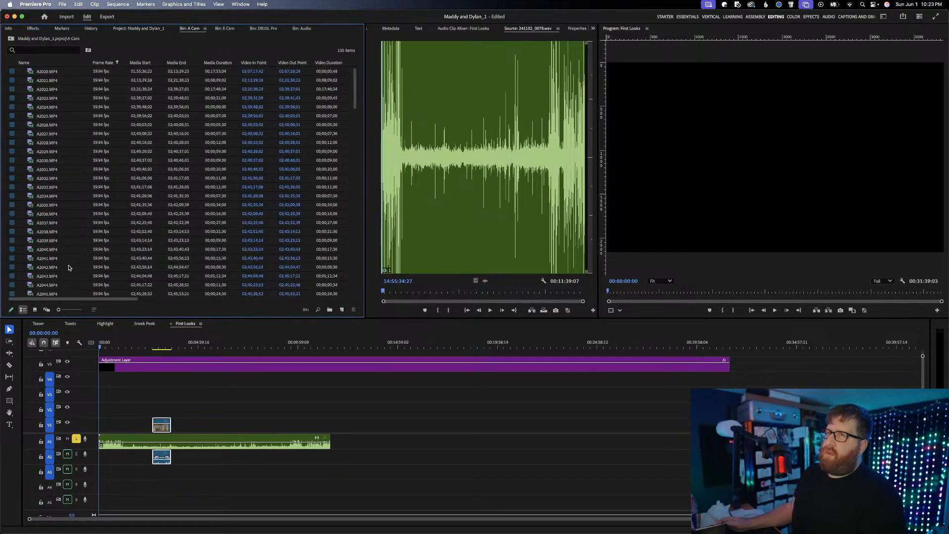
pyautogui.click(35, 309)
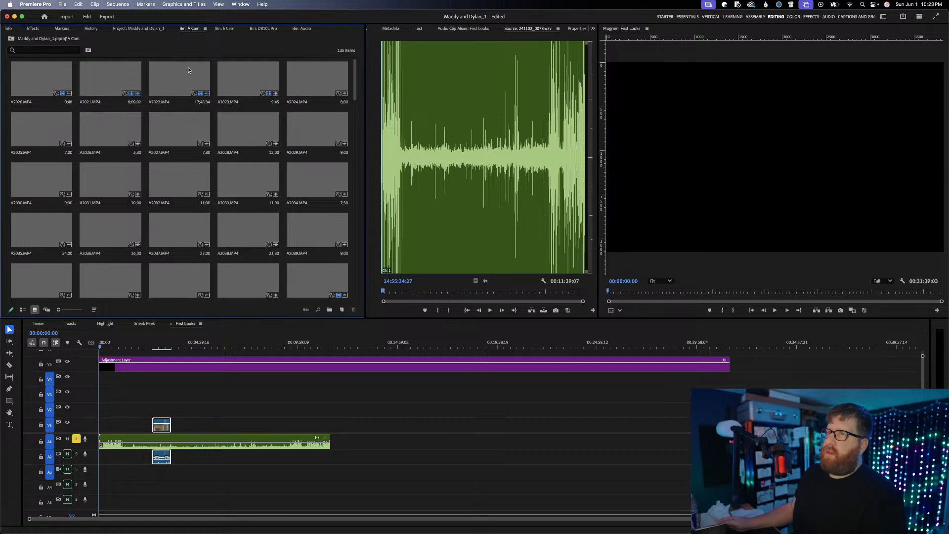
pyautogui.click(143, 28)
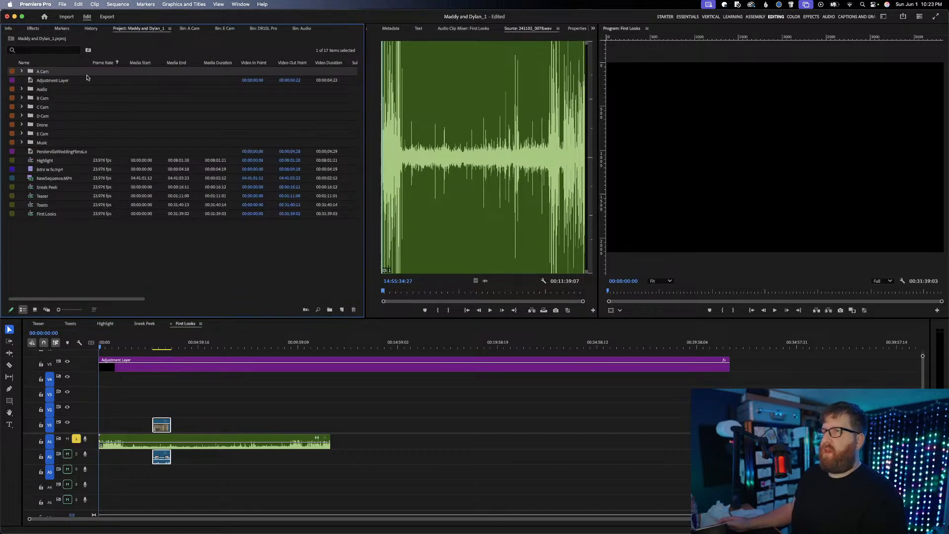
pyautogui.doubleClick(42, 99)
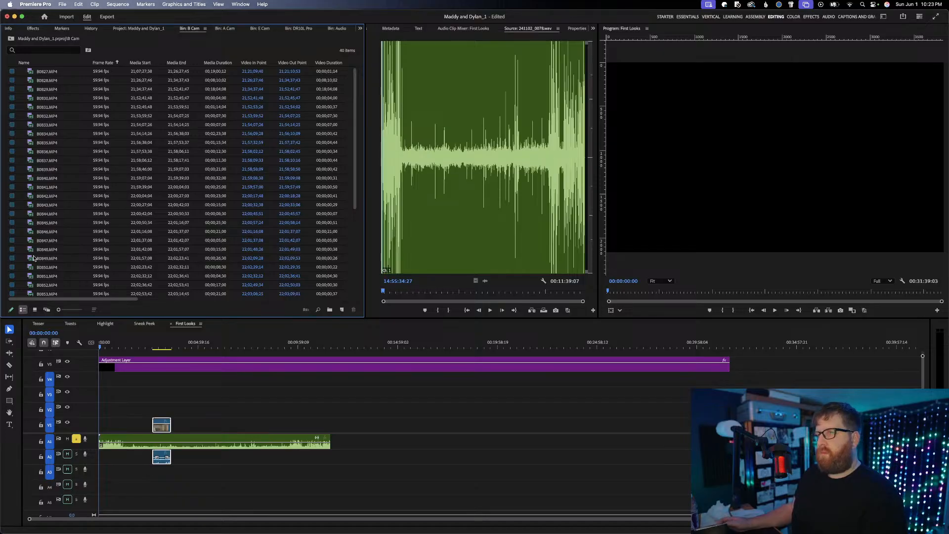
pyautogui.click(34, 309)
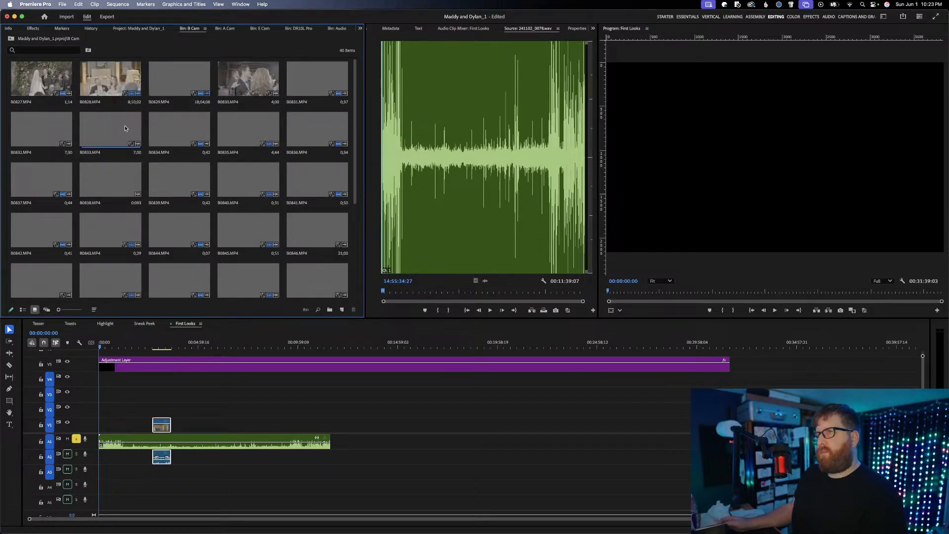
# Find FX3_4093.MP4 among the C Cam bin's thumbnails and place it on V2 with its audio on A2, about 23:40 into the sequence
pyautogui.click(145, 29)
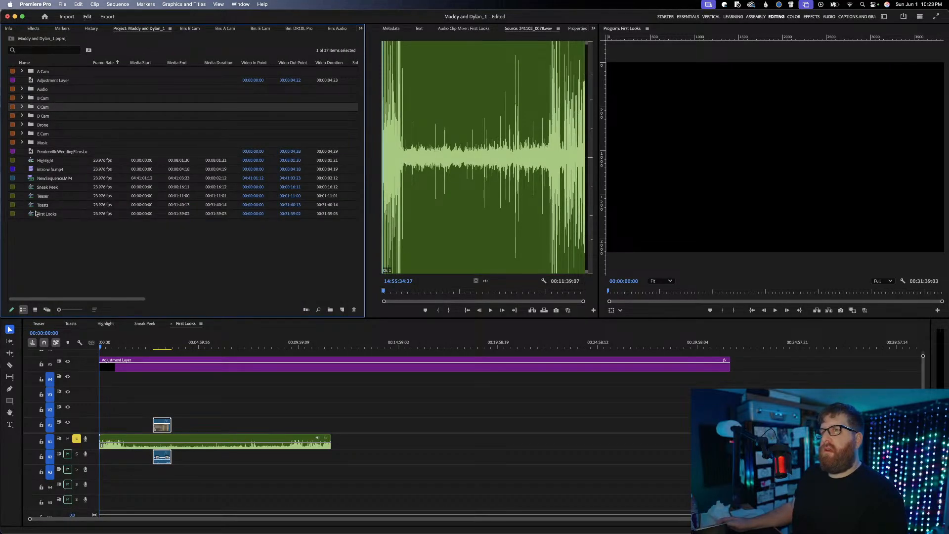
pyautogui.doubleClick(43, 107)
pyautogui.click(34, 310)
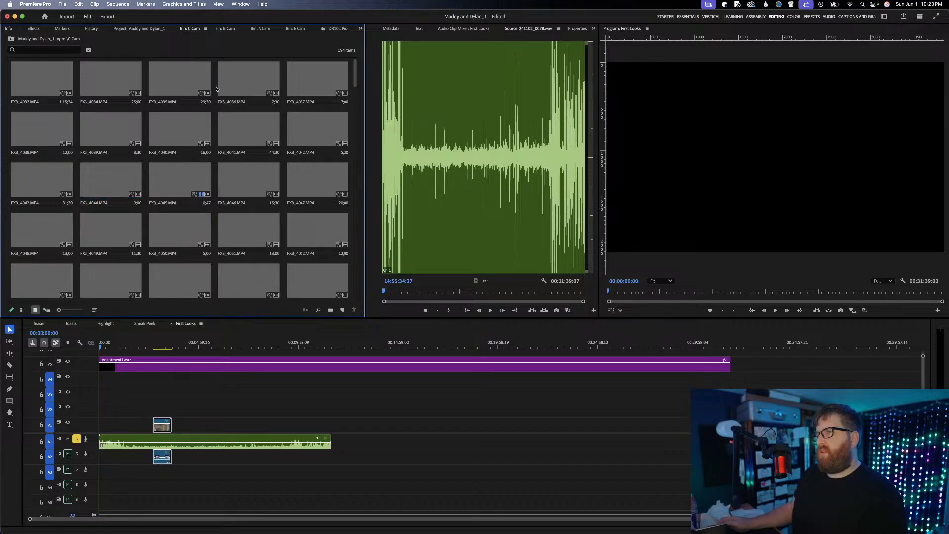
pyautogui.scroll(-2, 202, 151)
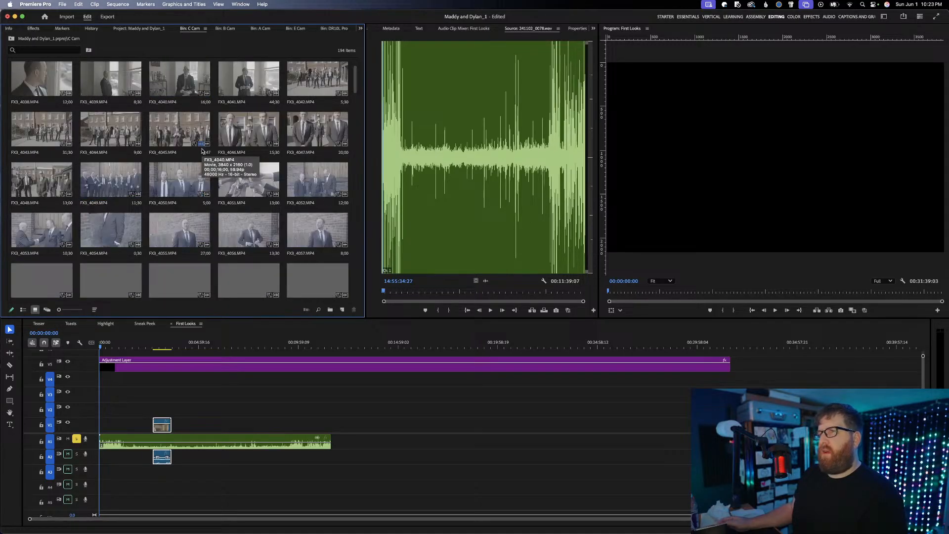
pyautogui.scroll(-6, 202, 151)
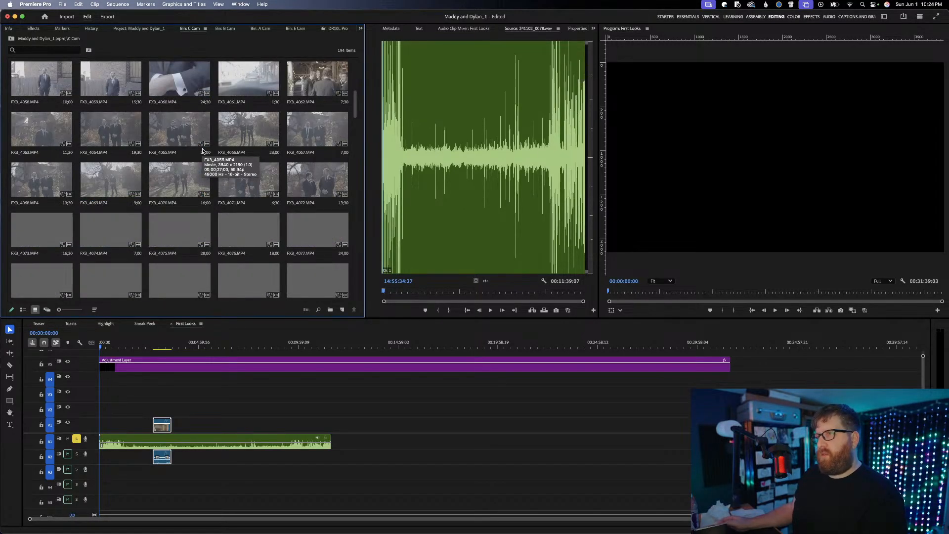
pyautogui.scroll(-6, 202, 151)
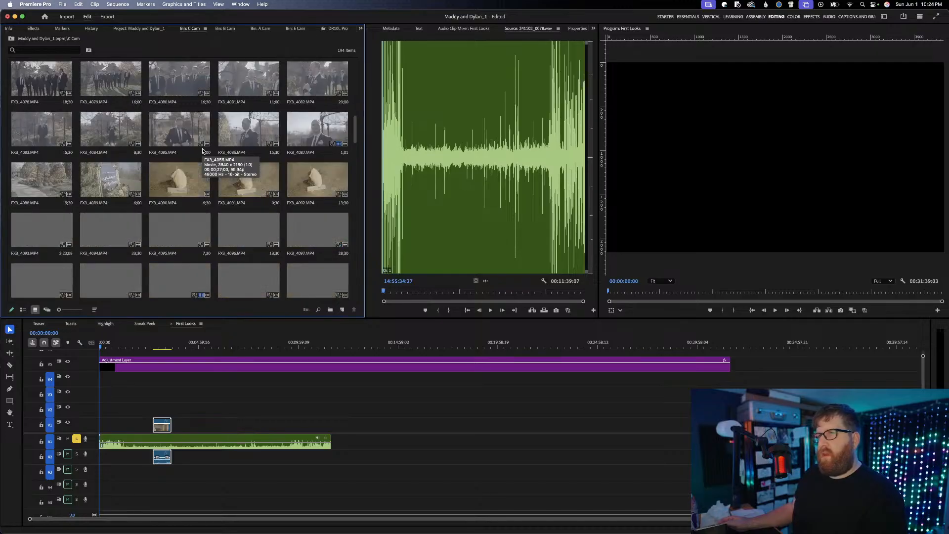
pyautogui.scroll(-6, 201, 152)
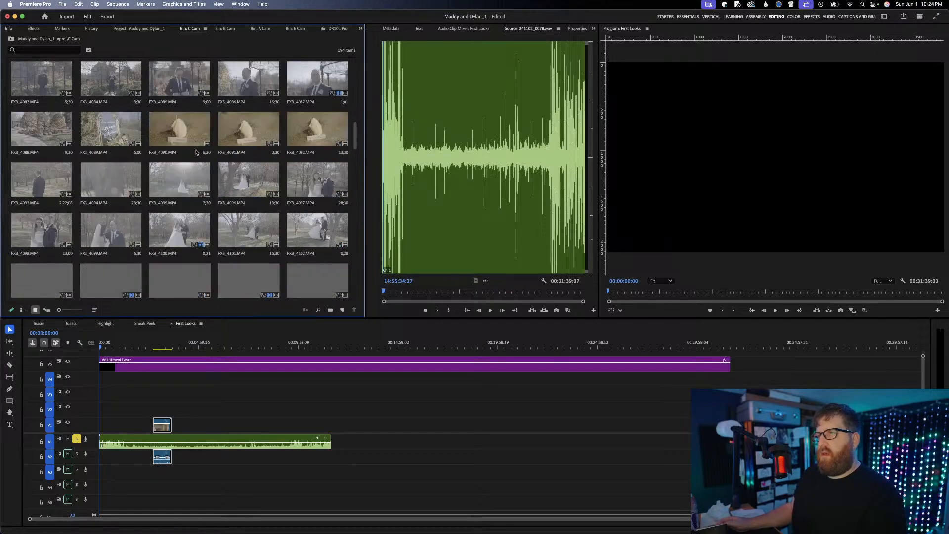
pyautogui.scroll(6, 196, 152)
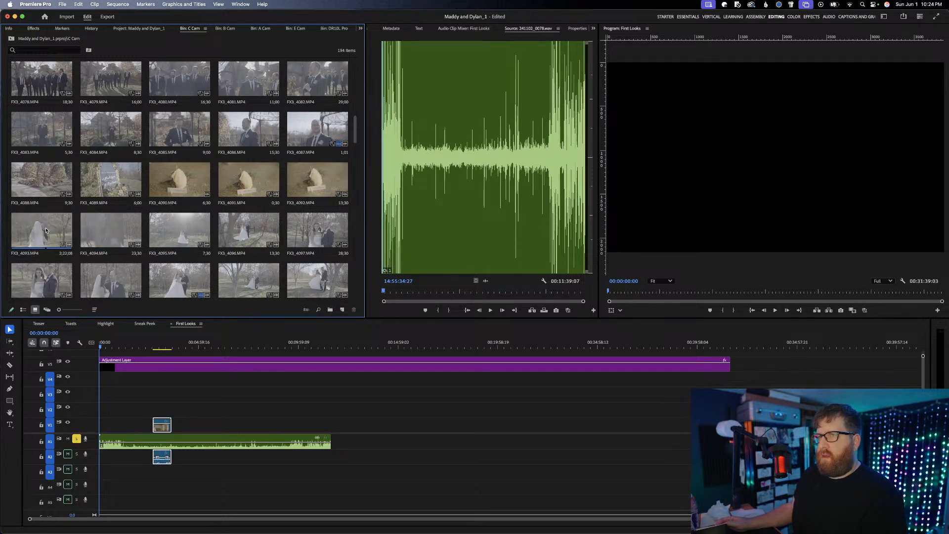
pyautogui.moveTo(42, 230); pyautogui.dragTo(573, 417)
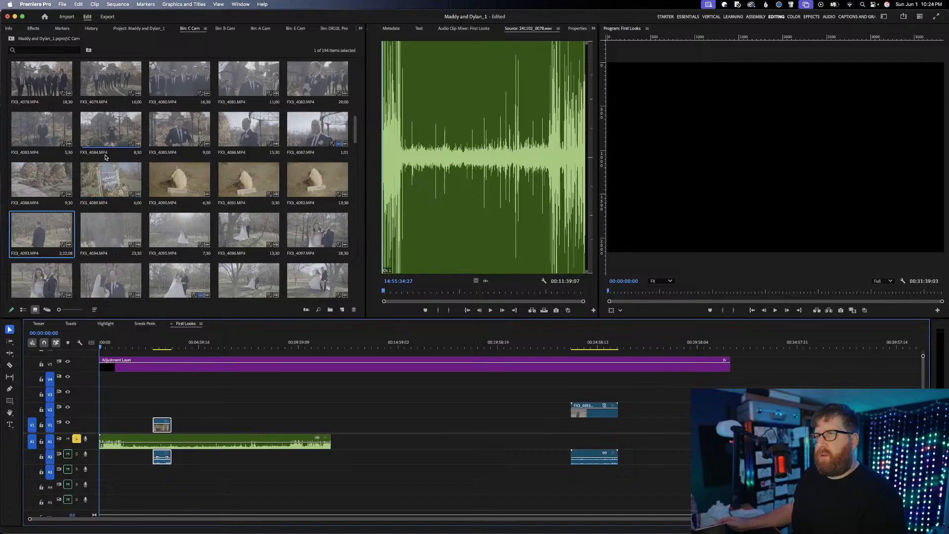
# Check the rest of the C Cam bin's thumbnails for more first-look footage
pyautogui.scroll(3, 105, 157)
pyautogui.scroll(3, 105, 157)
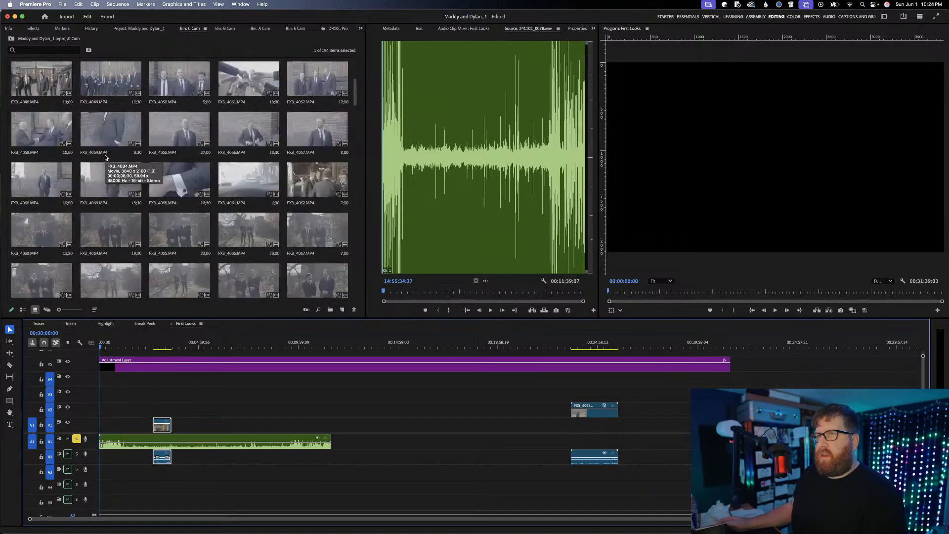
pyautogui.scroll(3, 106, 157)
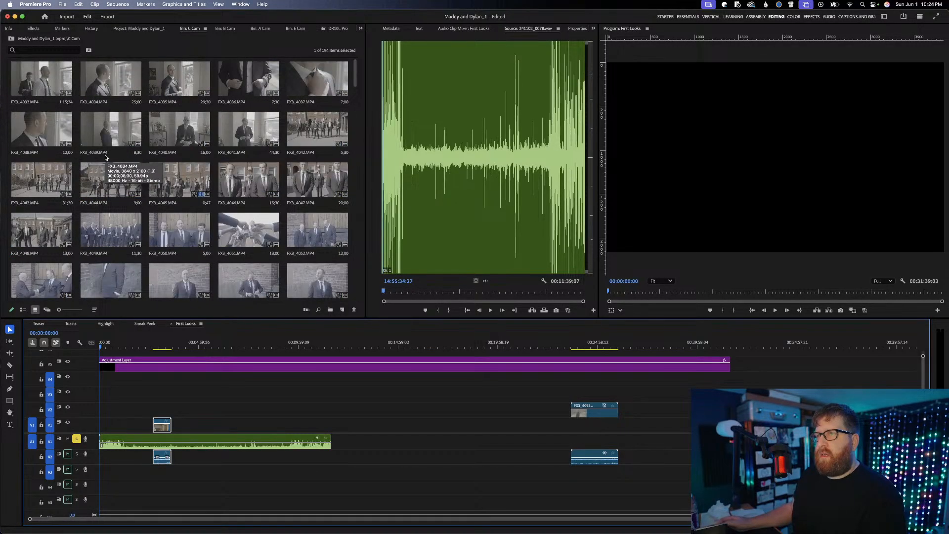
pyautogui.scroll(-8, 105, 158)
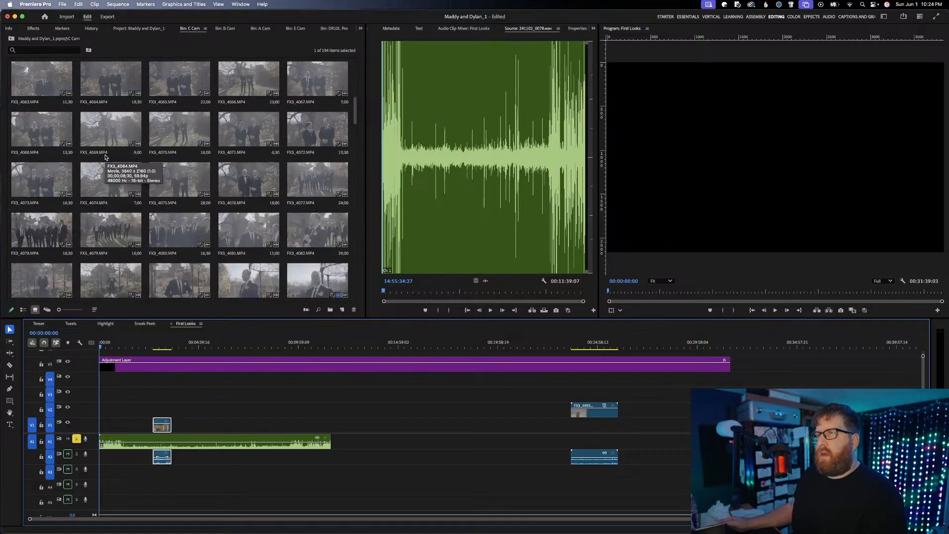
pyautogui.scroll(-2, 104, 163)
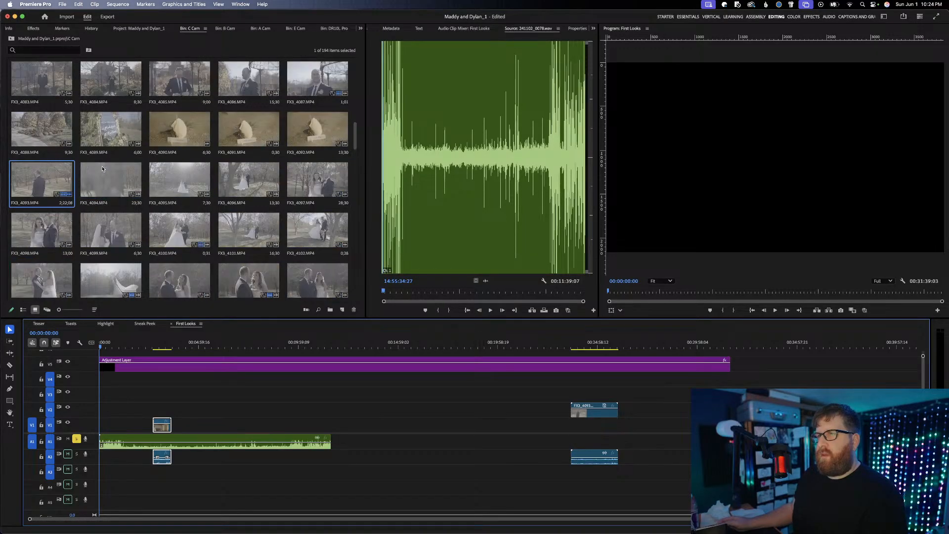
pyautogui.scroll(-4, 102, 170)
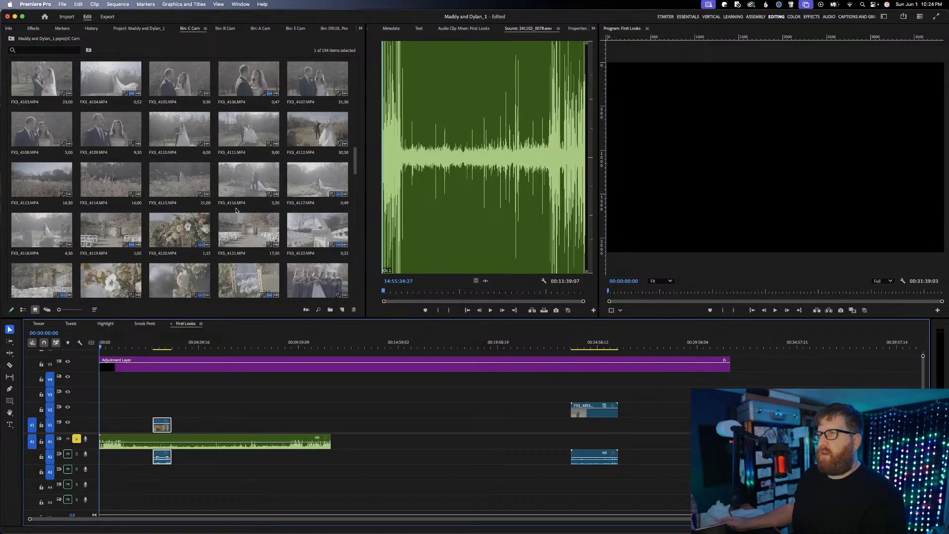
# Synchronize the E2275.MP4 clip with the 241102_0078.wav lavalier recording by audio
pyautogui.click(170, 442)
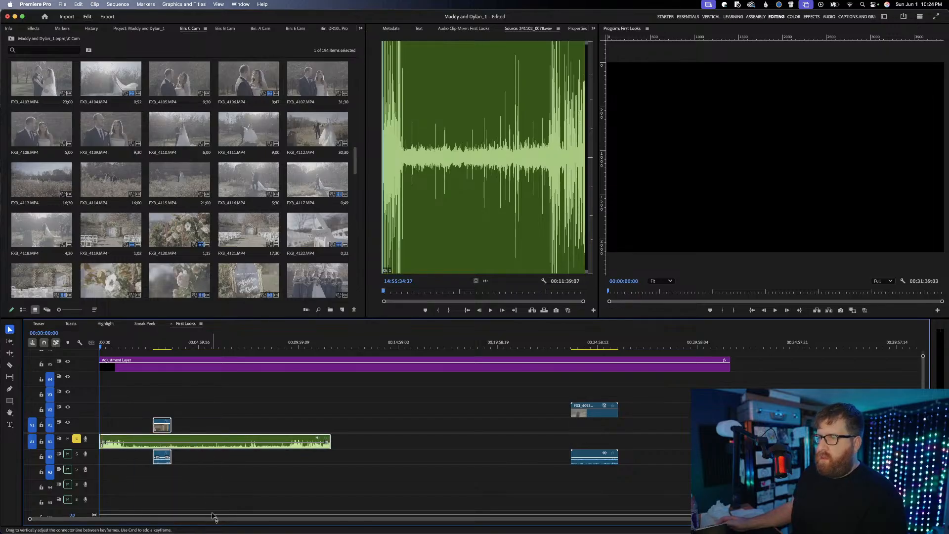
pyautogui.rightClick(188, 446)
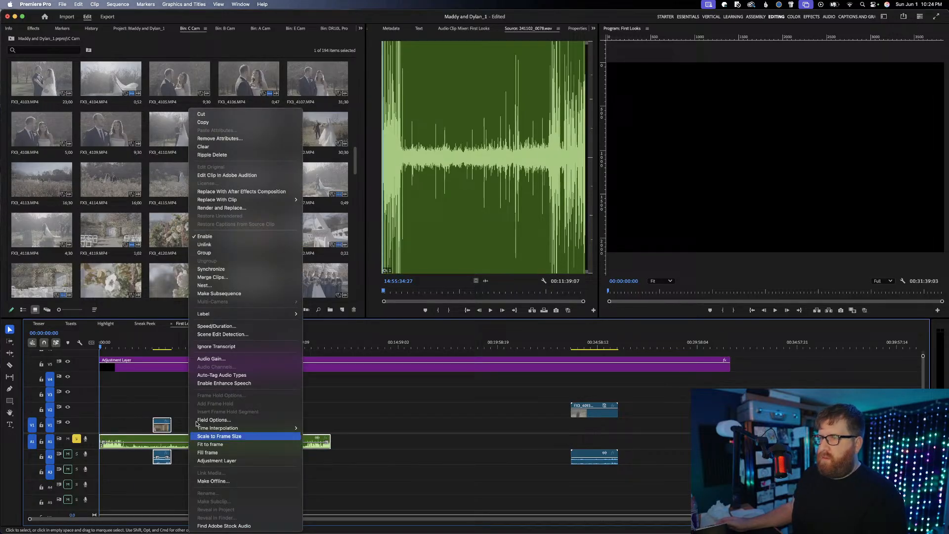
pyautogui.click(240, 273)
pyautogui.click(515, 307)
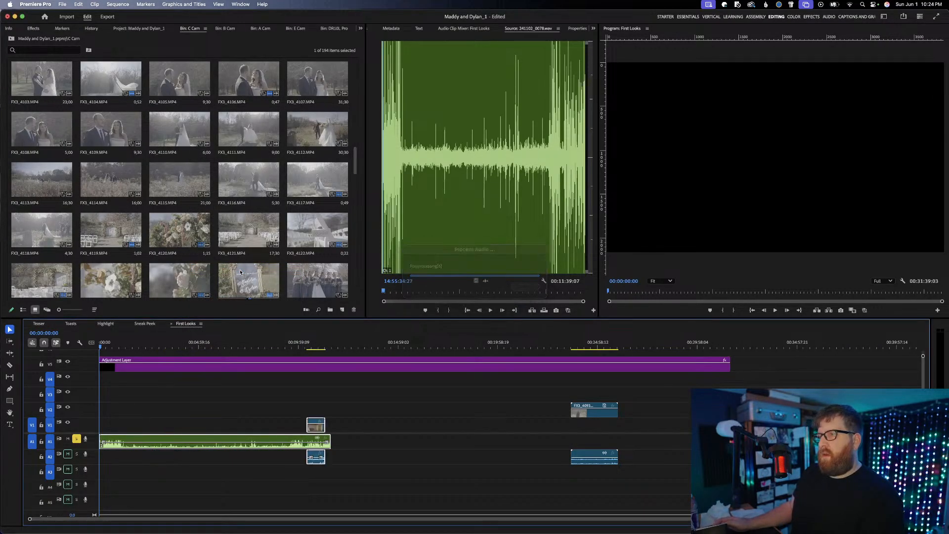
# Split the lavalier recording on A1 at the start of the synced E Cam clip and delete the portion before it
pyautogui.press('c')
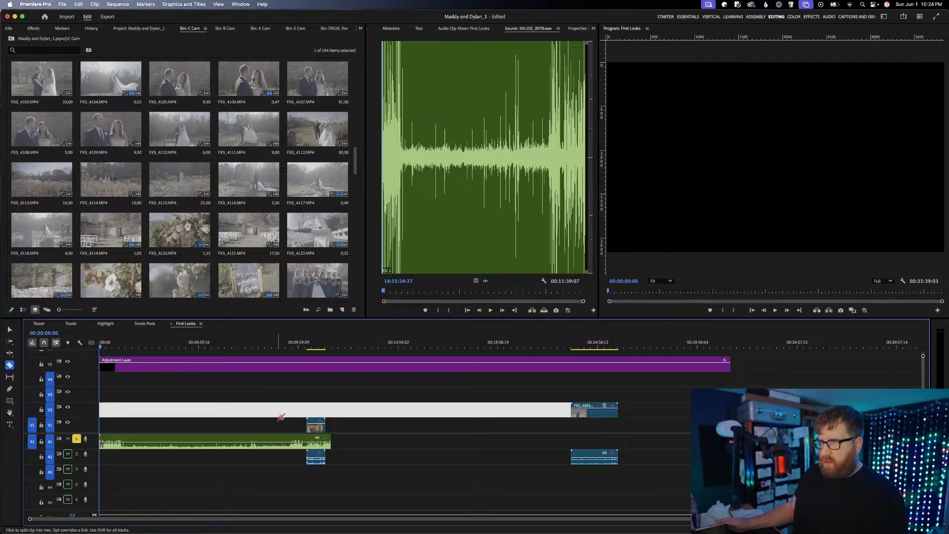
pyautogui.click(305, 442)
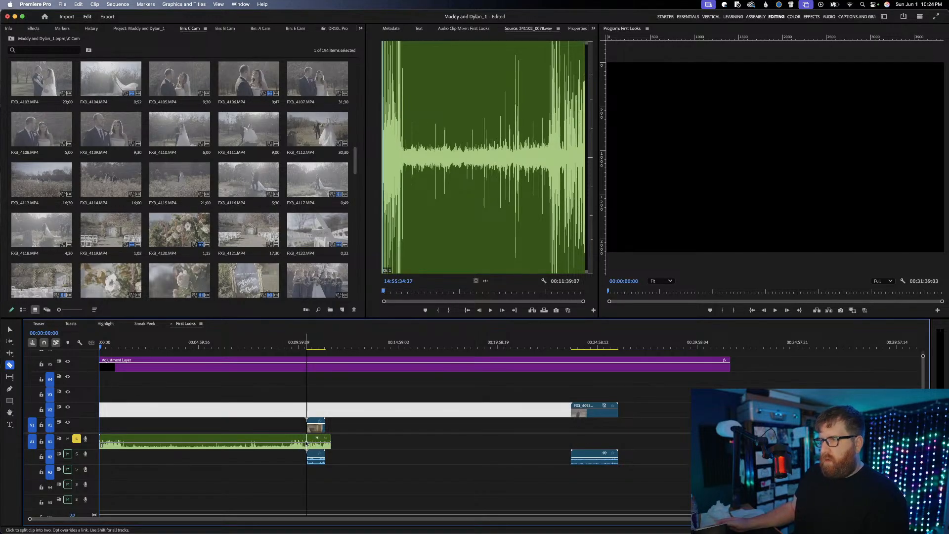
pyautogui.press('v')
pyautogui.click(274, 448)
pyautogui.press('Delete')
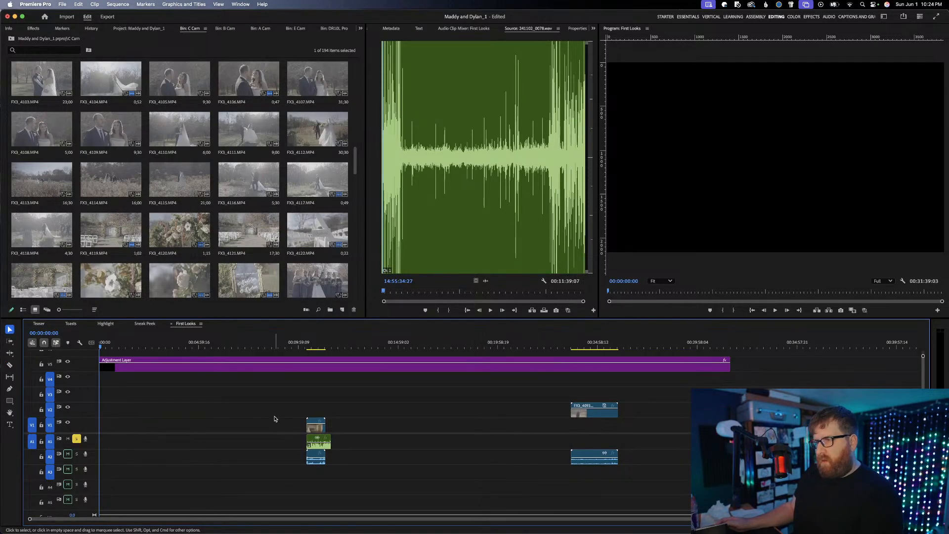
# Trim the lavalier recording's end to match the E Cam clip and close the gap before them
pyautogui.click(271, 438)
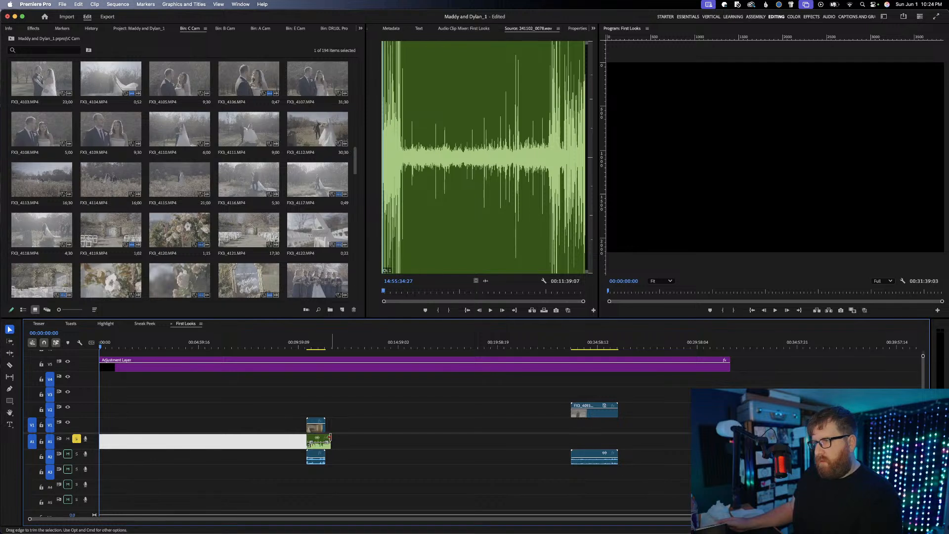
pyautogui.click(289, 439)
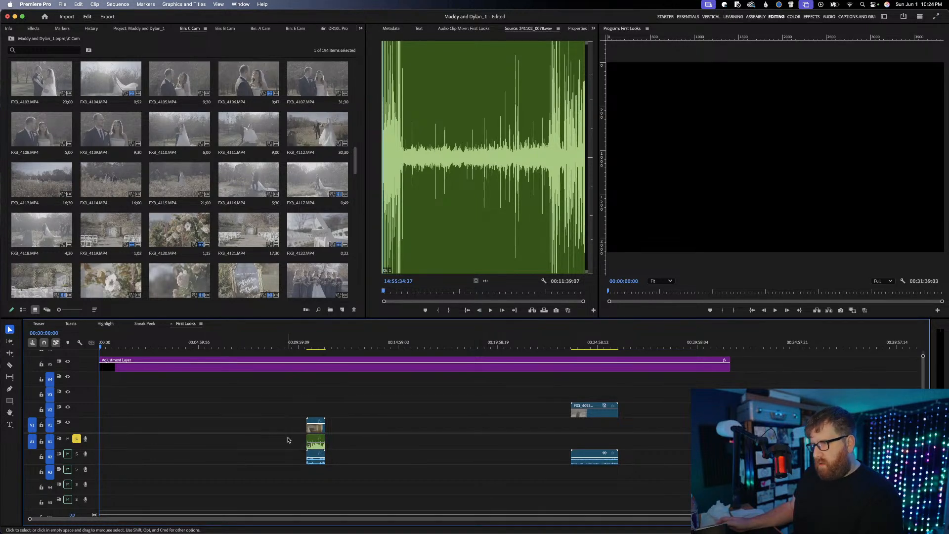
pyautogui.click(288, 440)
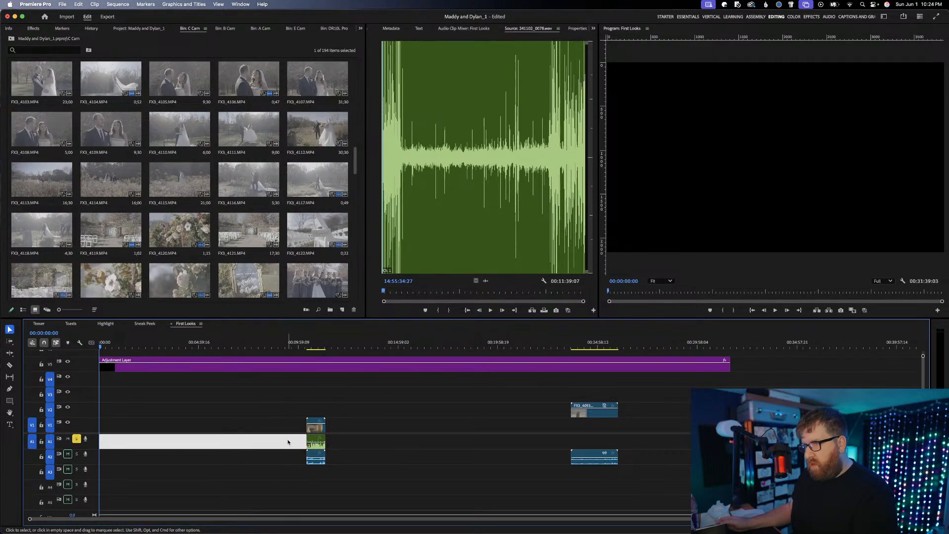
pyautogui.press('Delete')
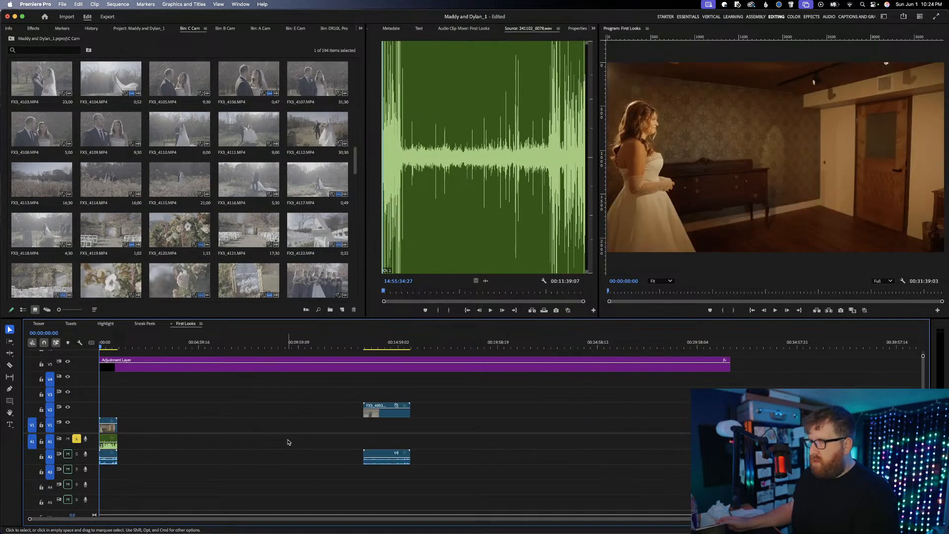
# Play the synced first-look clip from about 30 seconds in to check its audio
pyautogui.click(110, 343)
pyautogui.press('space')
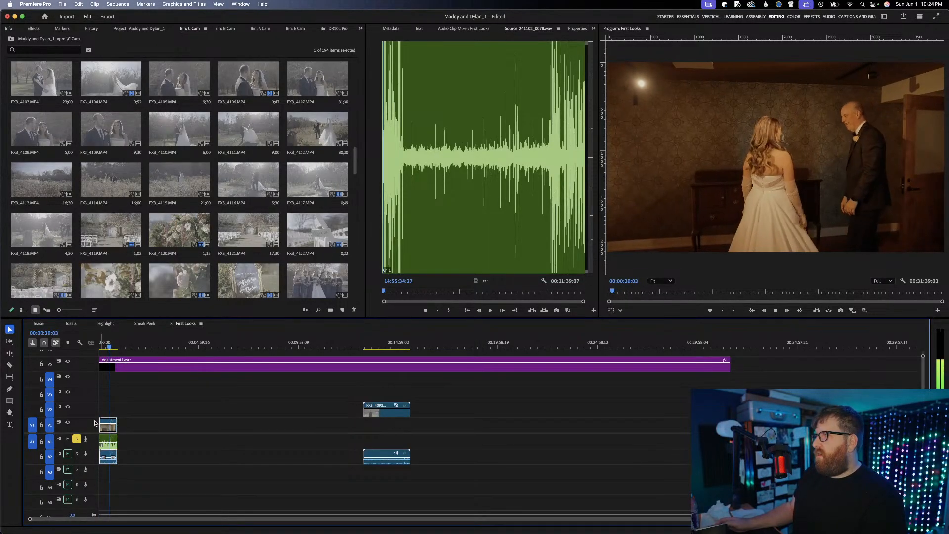
pyautogui.press('space')
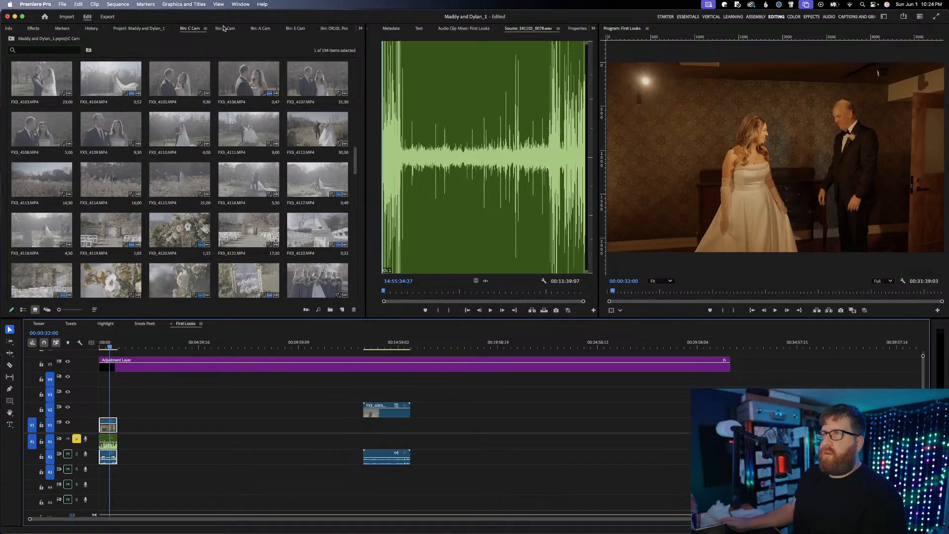
# Find E2281.MP4 in the E Cam bin and place it on V1 and A1, about 6:00 into the sequence
pyautogui.click(297, 29)
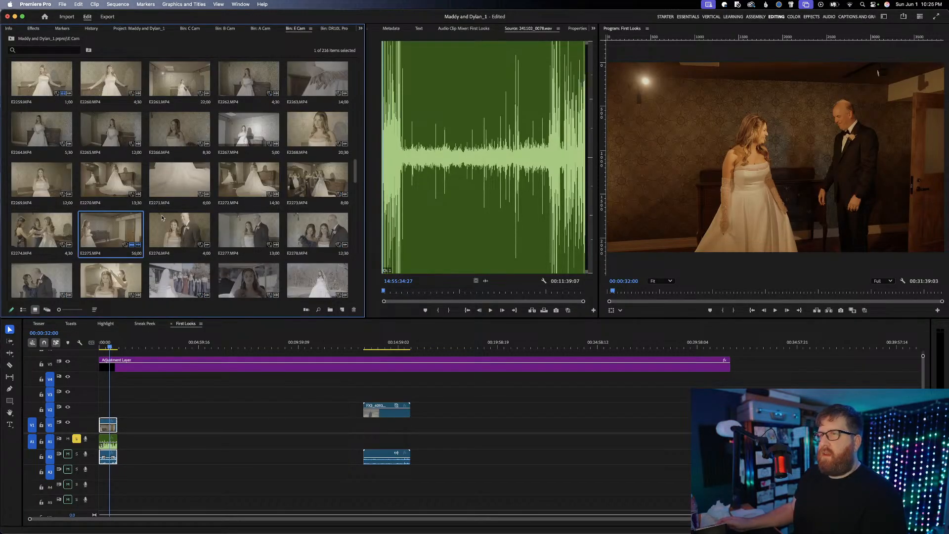
pyautogui.scroll(-1, 188, 241)
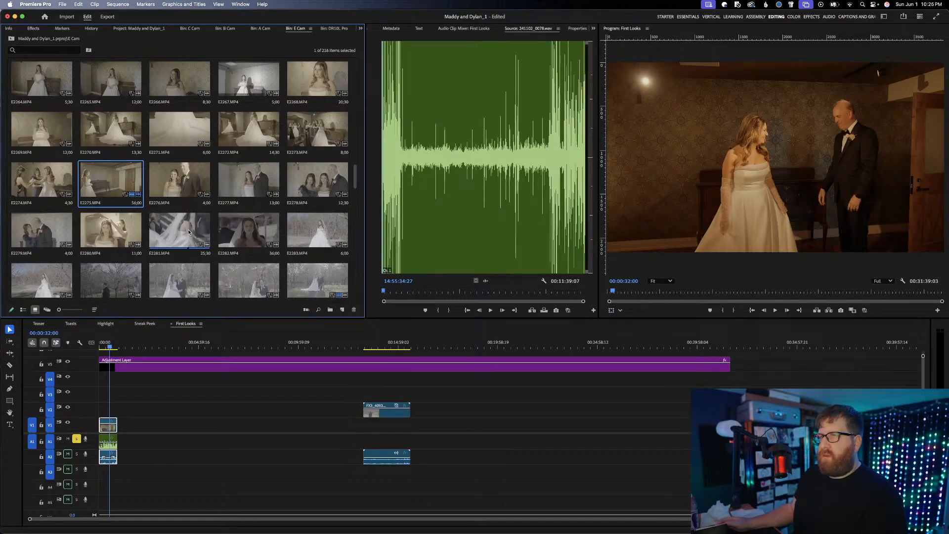
pyautogui.moveTo(191, 233); pyautogui.dragTo(220, 424)
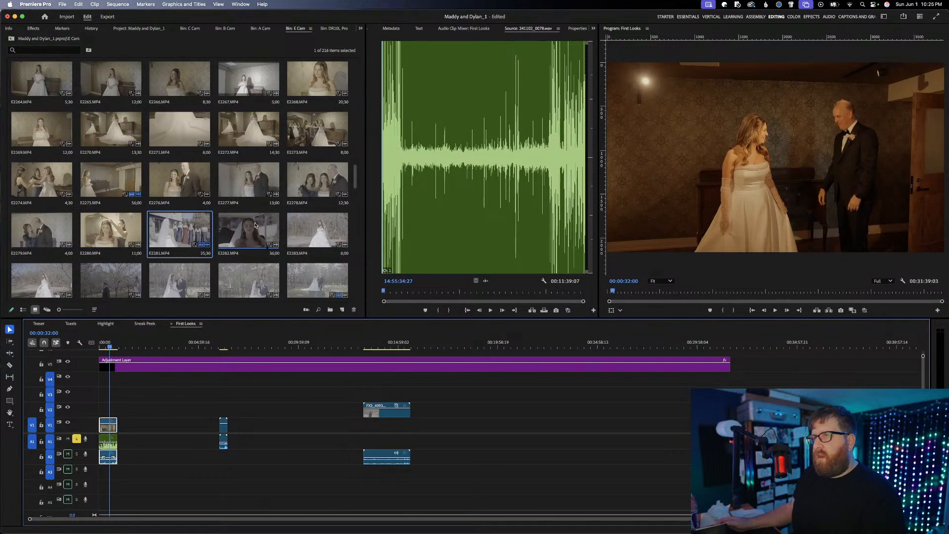
# Place E2285.MP4 from the E Cam bin on V3 above the FX3_4093.MP4 clip, with its audio on A3
pyautogui.scroll(-2, 315, 228)
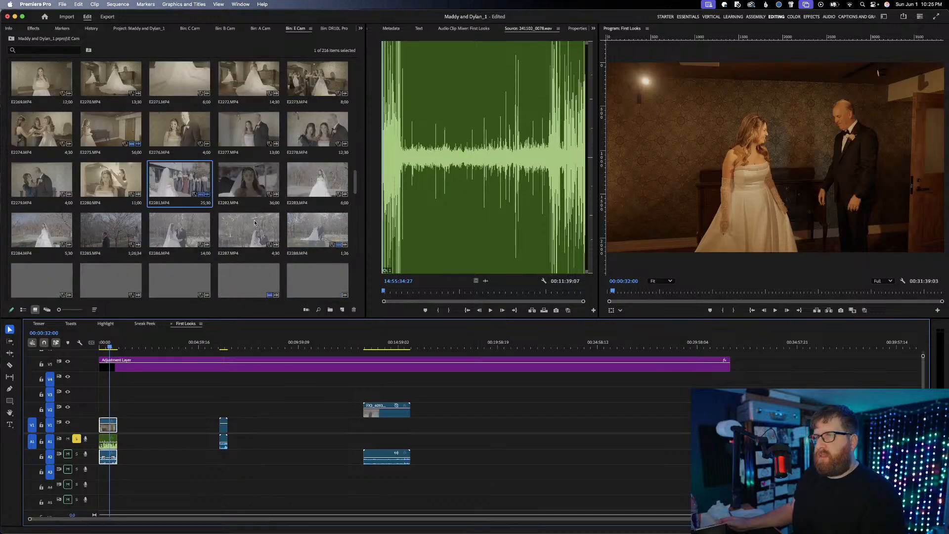
pyautogui.moveTo(111, 230); pyautogui.dragTo(385, 394)
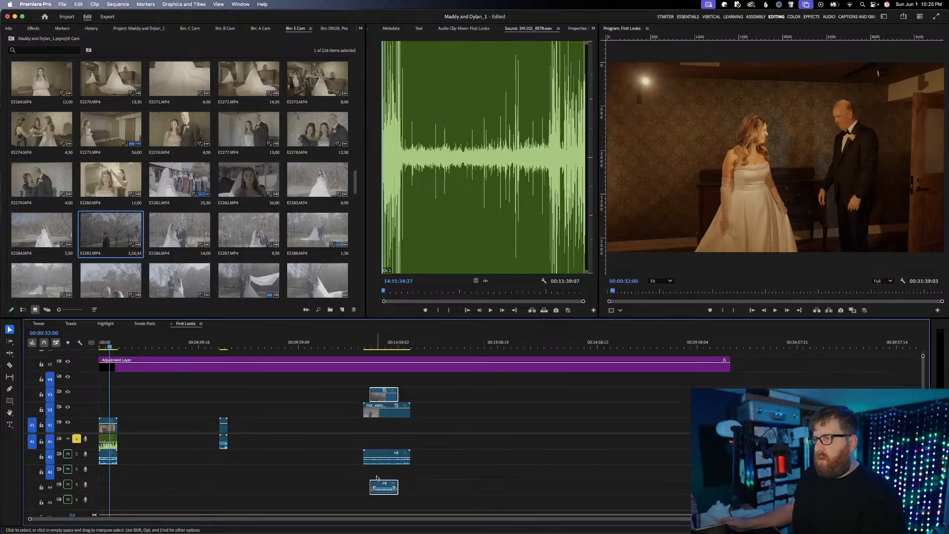
pyautogui.moveTo(377, 485); pyautogui.dragTo(377, 470)
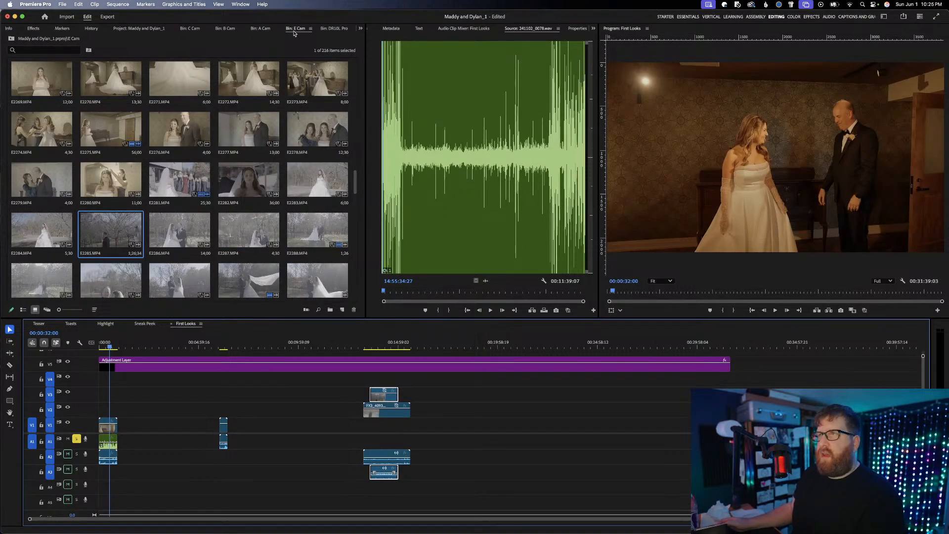
# Preview 241102_0079.wav from the DR10L Pro bin and place it on A1, starting just before the FX3_4093.MP4 clip
pyautogui.click(331, 31)
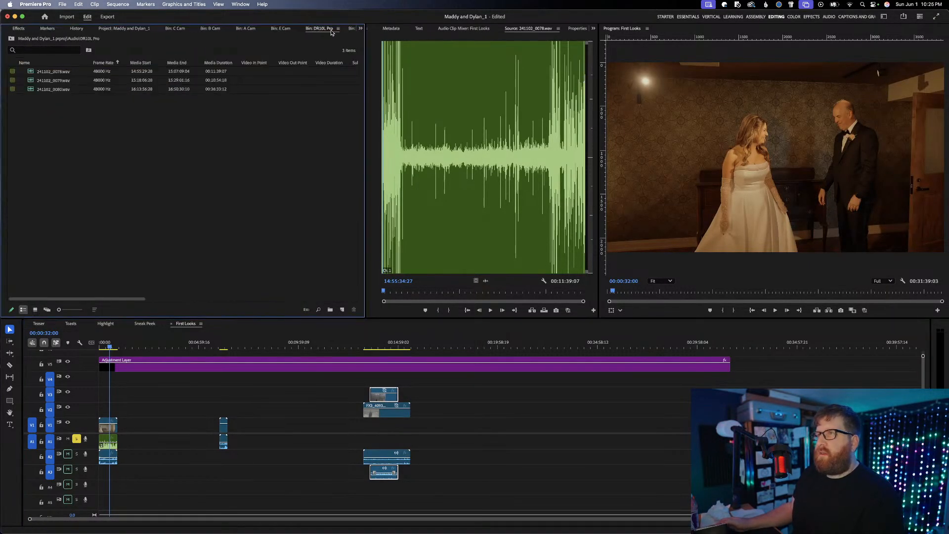
pyautogui.doubleClick(55, 81)
pyautogui.moveTo(431, 130); pyautogui.dragTo(367, 130)
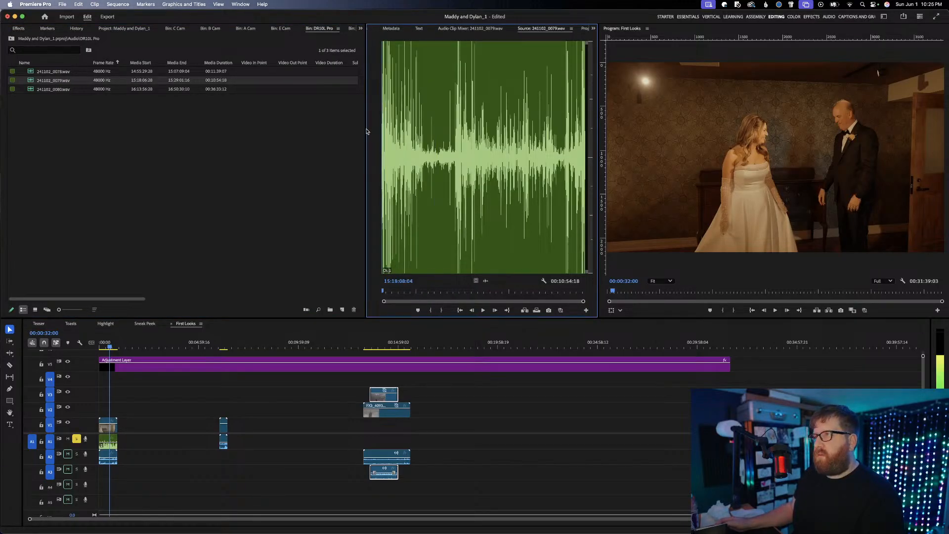
pyautogui.press('space')
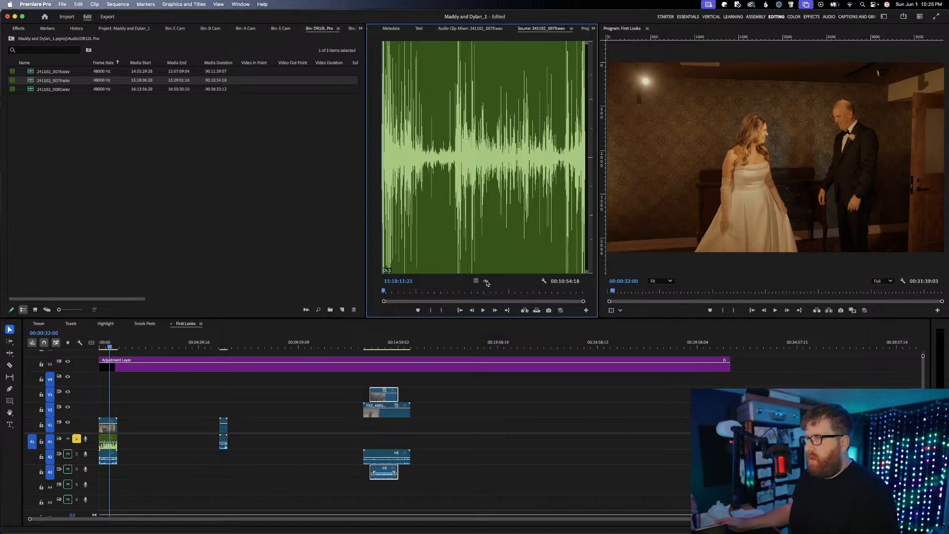
pyautogui.moveTo(426, 356); pyautogui.dragTo(342, 441)
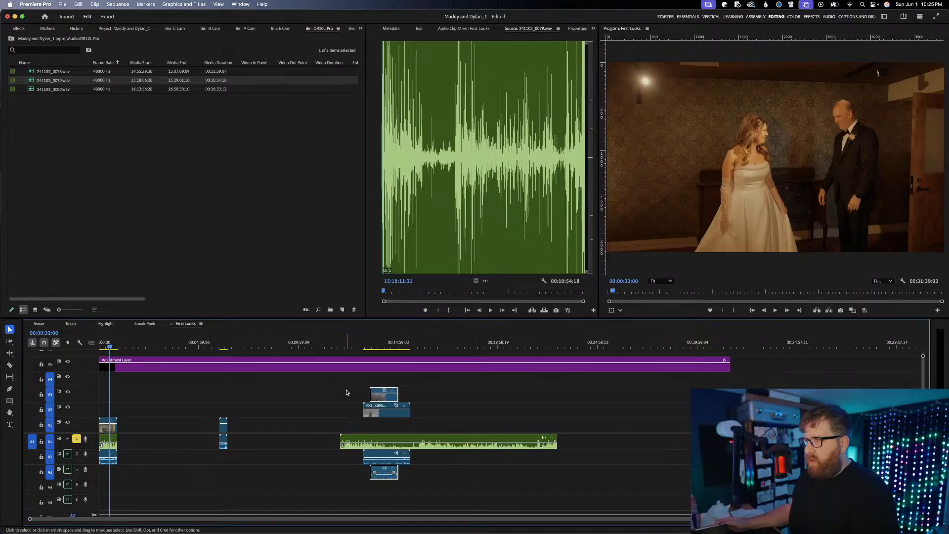
# Synchronize the FX3_4093.MP4 and E2285.MP4 clips with the 241102_0079.wav recording by audio track channel 1
pyautogui.moveTo(345, 385); pyautogui.dragTo(389, 481)
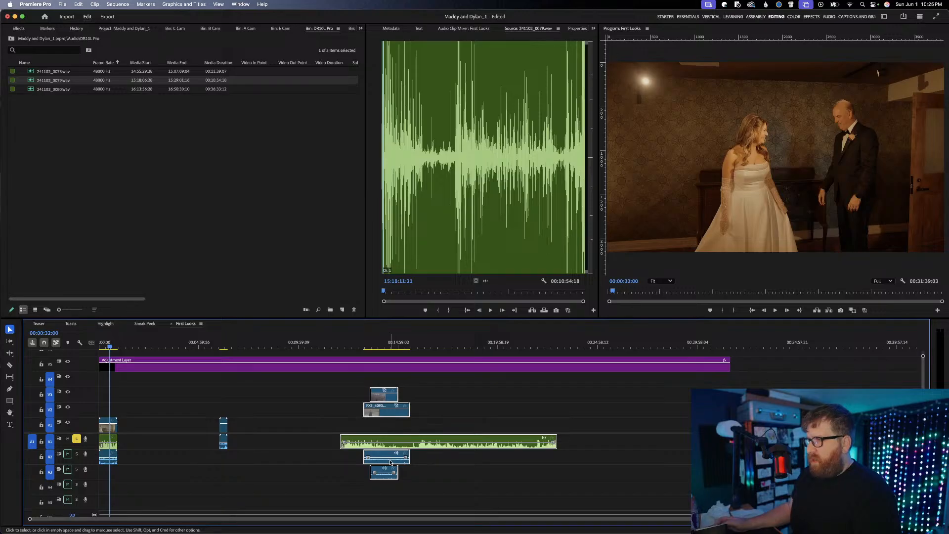
pyautogui.click(435, 463)
pyautogui.click(397, 464)
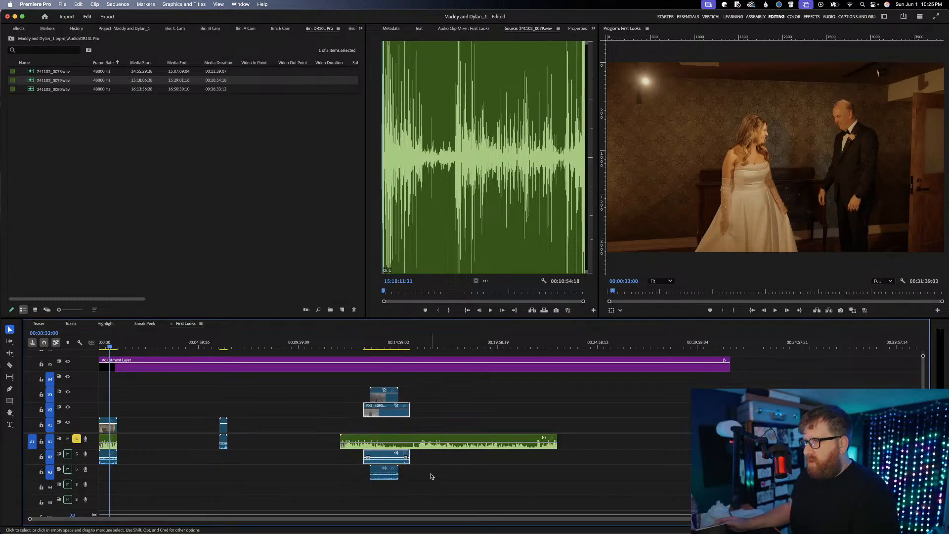
pyautogui.moveTo(430, 476); pyautogui.dragTo(371, 390)
pyautogui.rightClick(379, 399)
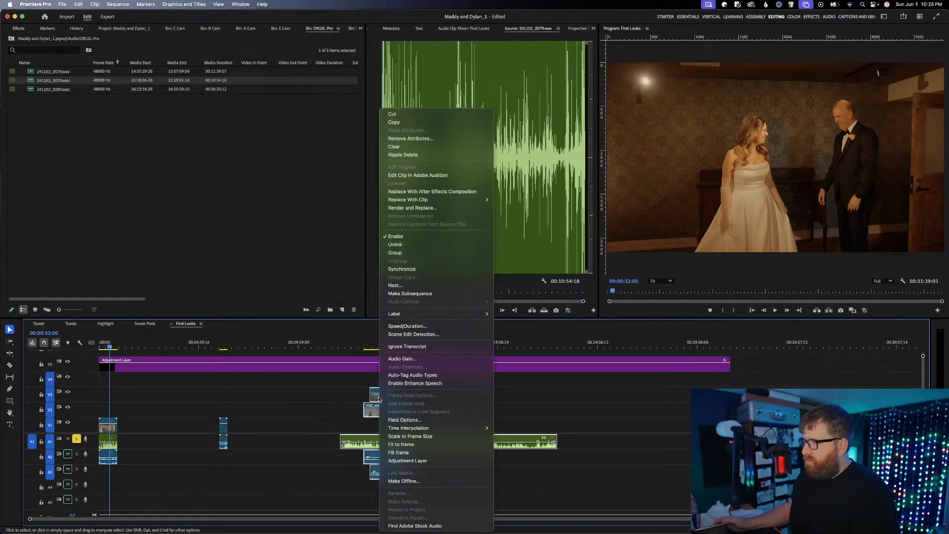
pyautogui.click(413, 268)
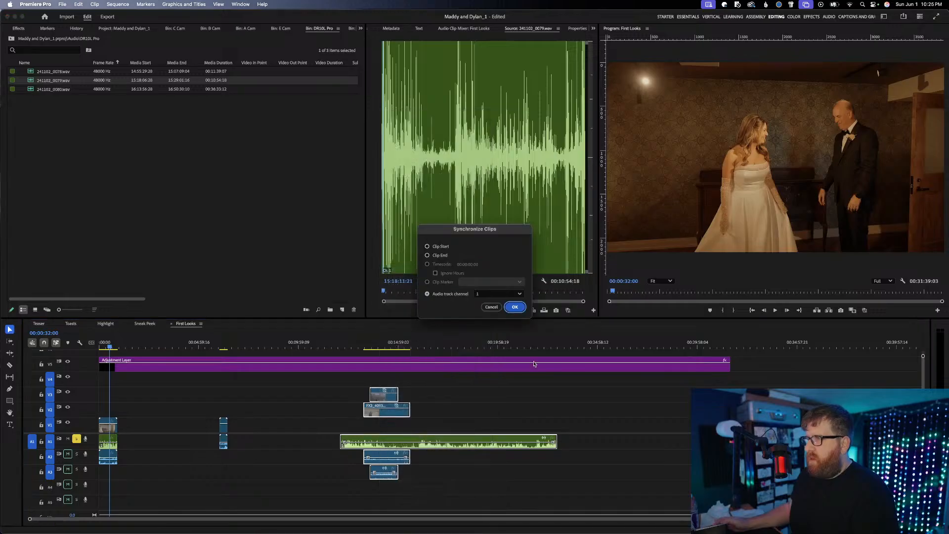
pyautogui.press('Return')
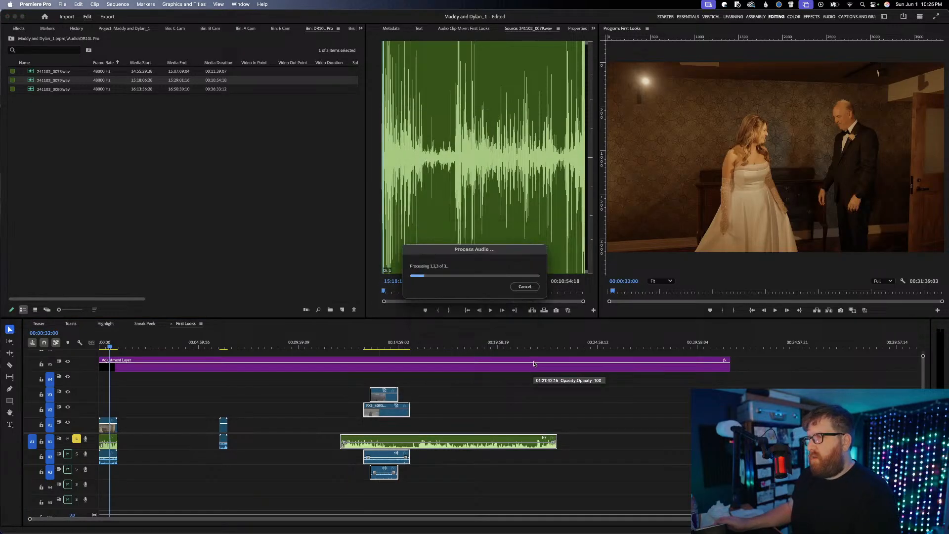
# Trim both ends of 241102_0079.wav on A1 to the synced footage, and lower FX3_4093.MP4 to V1 and E2285.MP4 to V2
pyautogui.click(463, 422)
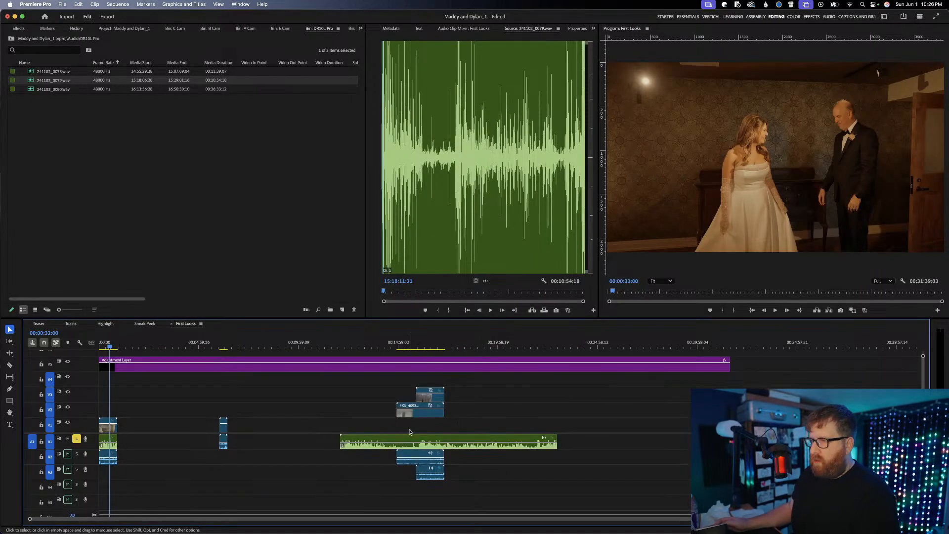
pyautogui.moveTo(341, 437); pyautogui.dragTo(397, 438)
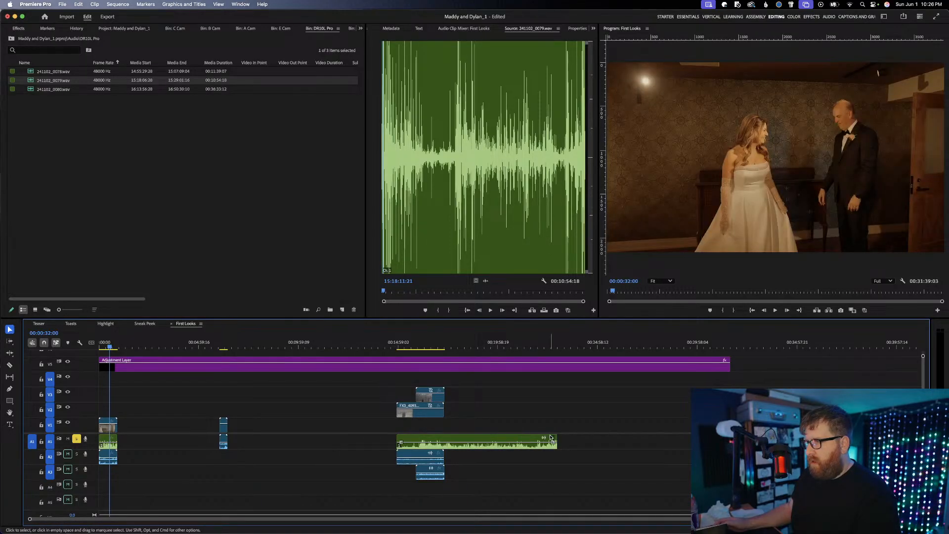
pyautogui.moveTo(554, 438); pyautogui.dragTo(446, 439)
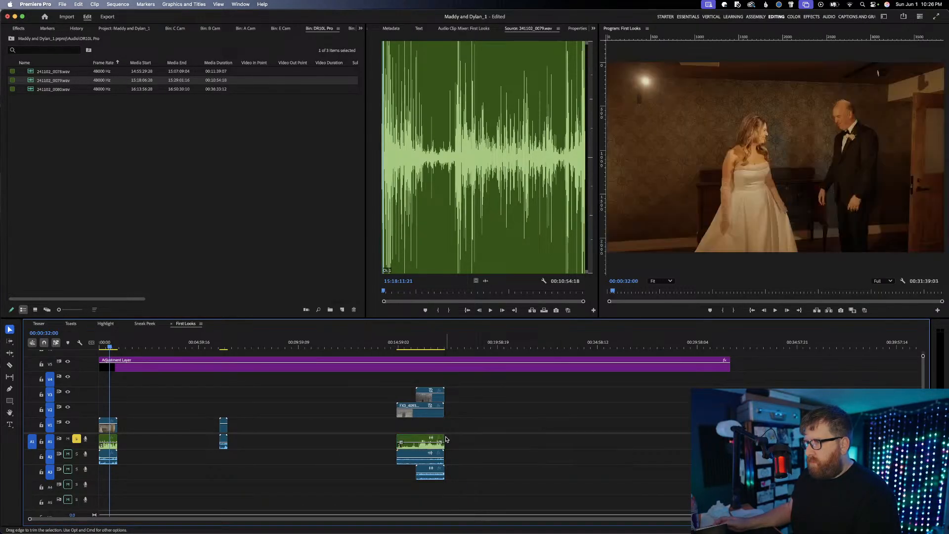
pyautogui.scroll(5, 432, 429)
pyautogui.moveTo(361, 382); pyautogui.dragTo(394, 426)
# Play the synced outdoor first look from about 15:42 and around 16:00 to check its audio sync
pyautogui.click(364, 335)
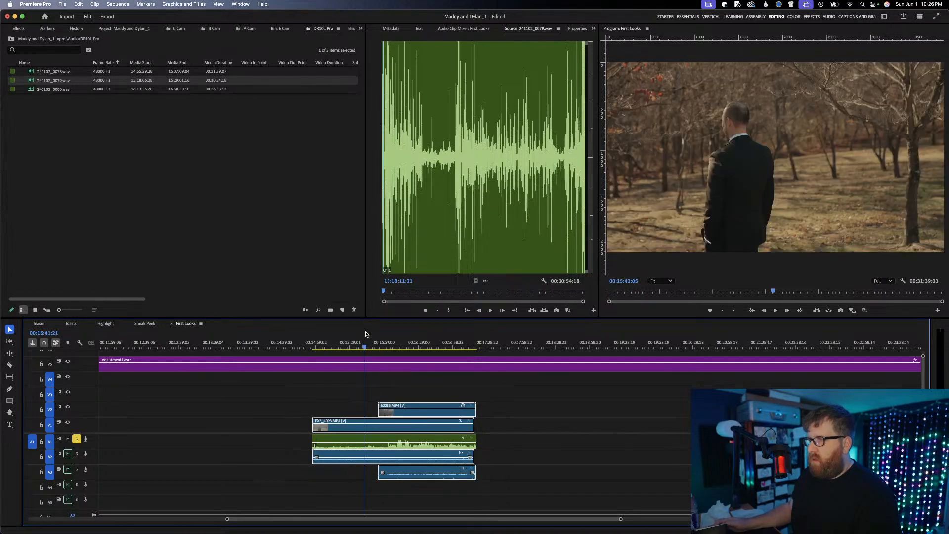
pyautogui.press('space')
pyautogui.click(396, 340)
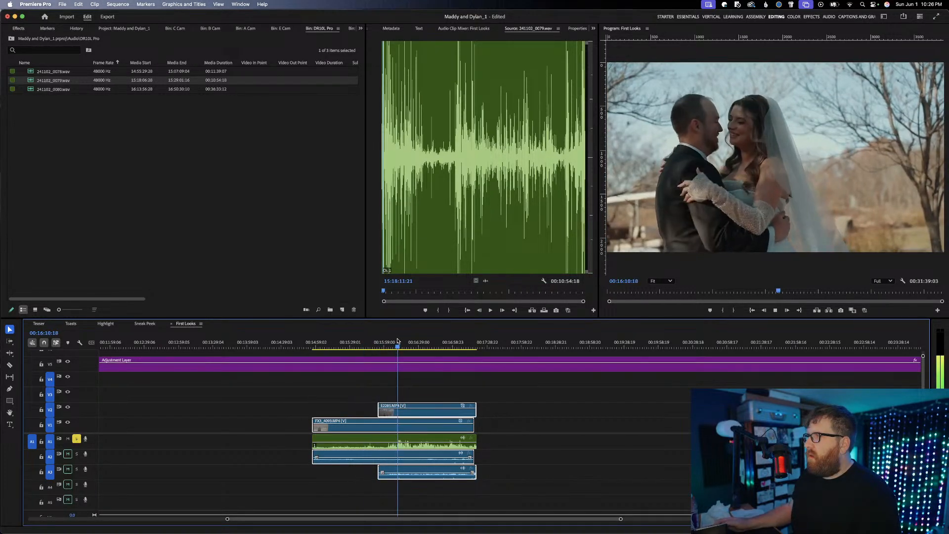
pyautogui.click(384, 340)
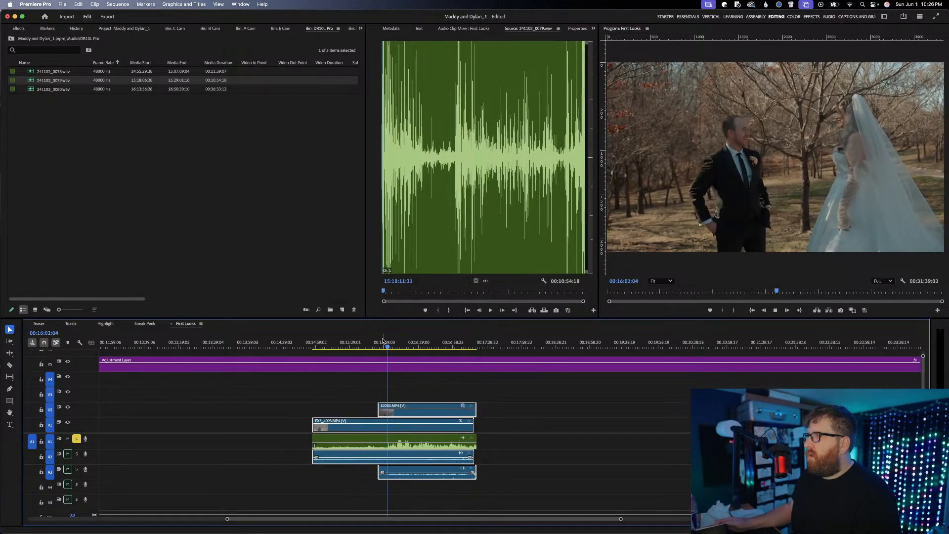
pyautogui.press('space')
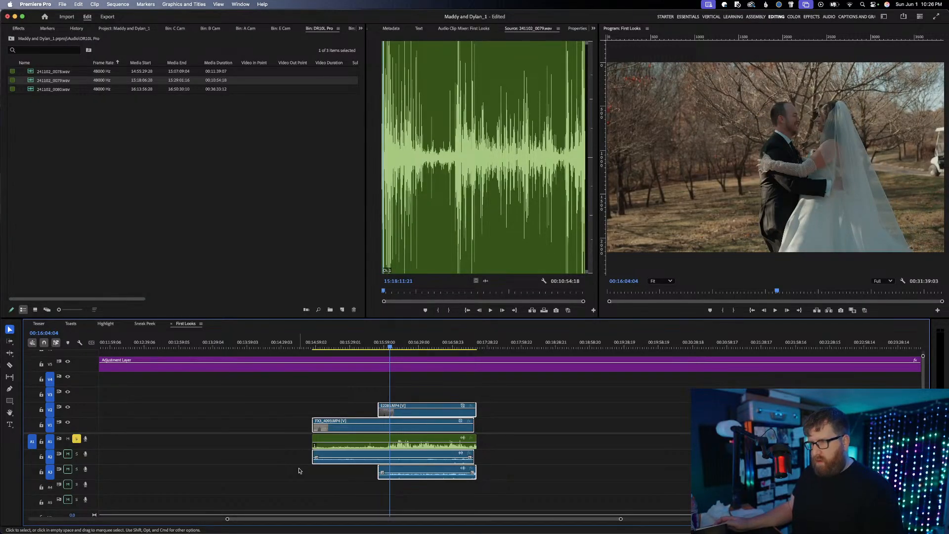
# Save the project and close the timeline gaps by moving E2281.MP4 to about 2:25 and the synced FX3_4093.MP4 group to about 4:00
pyautogui.press('super+s')
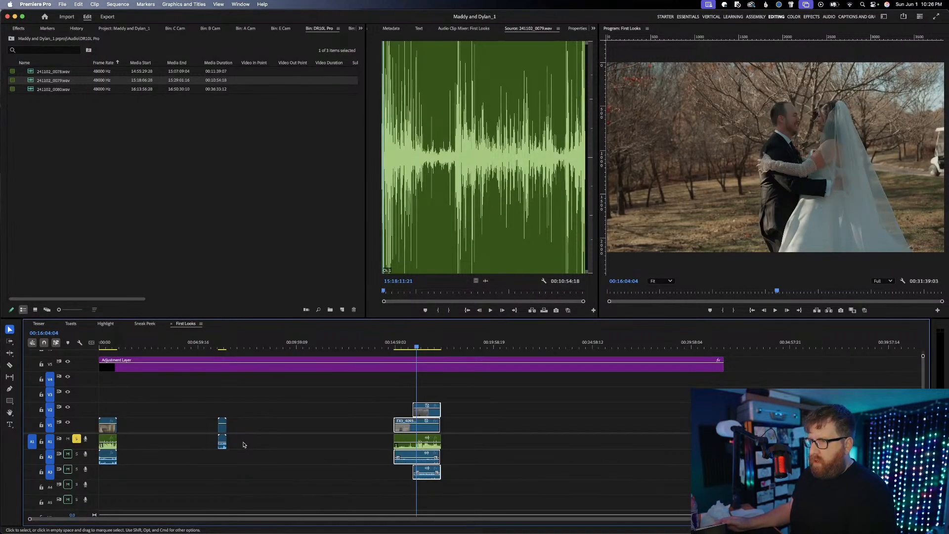
pyautogui.moveTo(223, 428); pyautogui.dragTo(153, 430)
pyautogui.moveTo(371, 384); pyautogui.dragTo(214, 432)
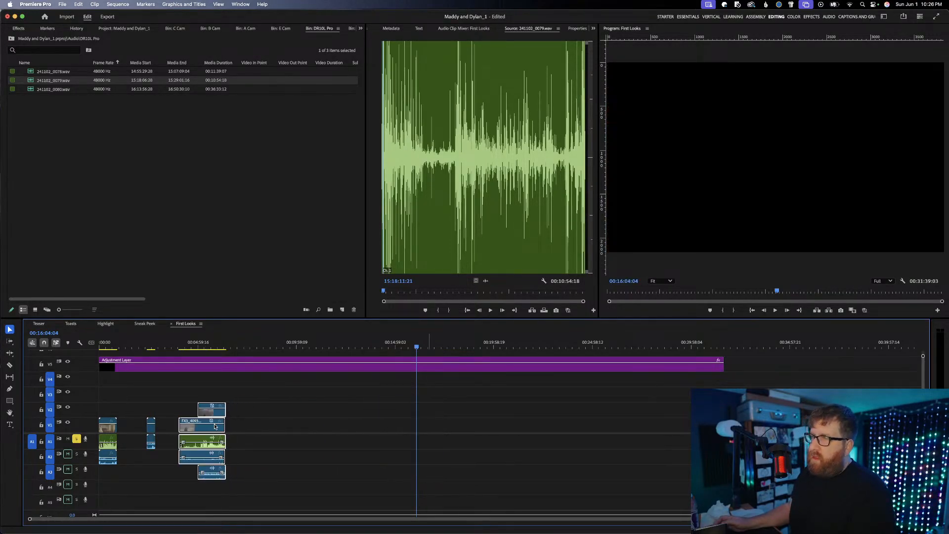
# Preview 241102_0078.wav, 241102_0079.wav and 241102_0080.wav from the DR10L Pro bin to identify what each one recorded
pyautogui.click(142, 116)
pyautogui.click(35, 88)
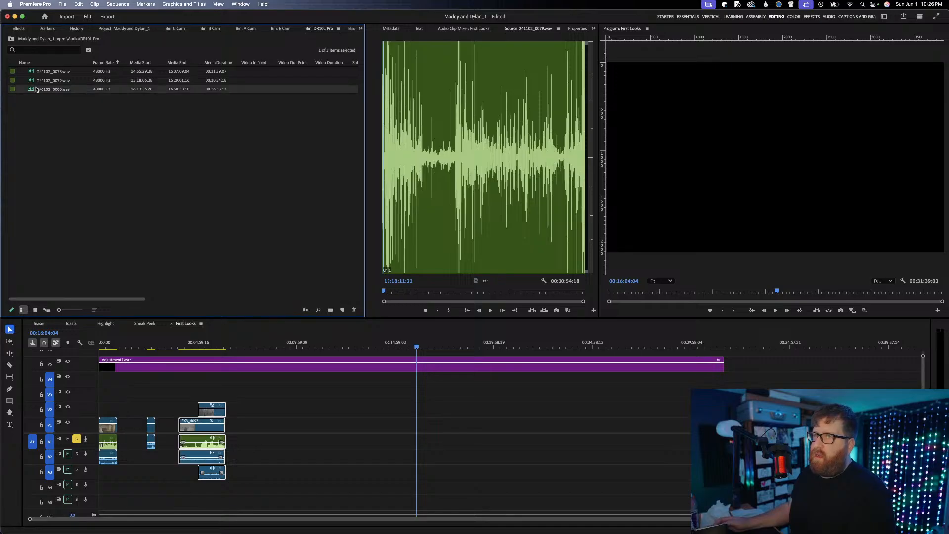
pyautogui.click(371, 144)
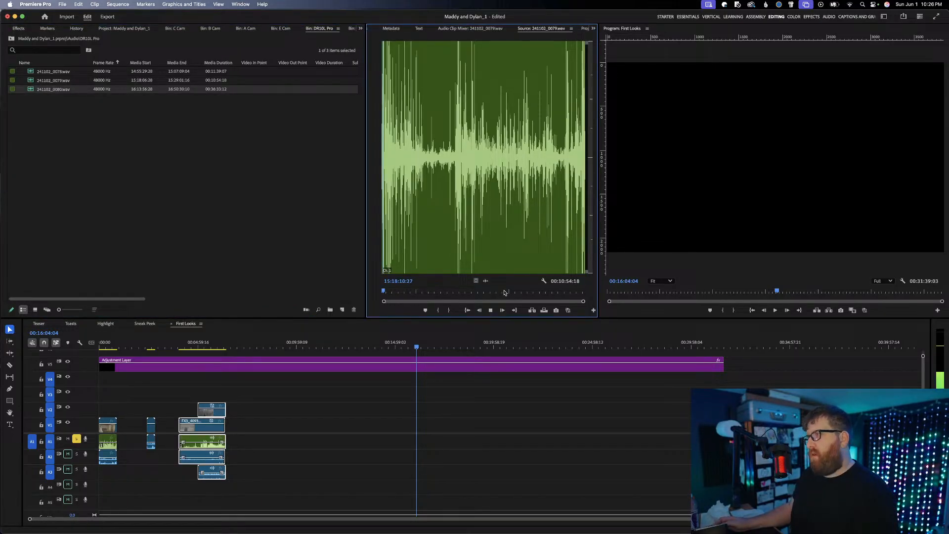
pyautogui.click(96, 133)
pyautogui.doubleClick(55, 72)
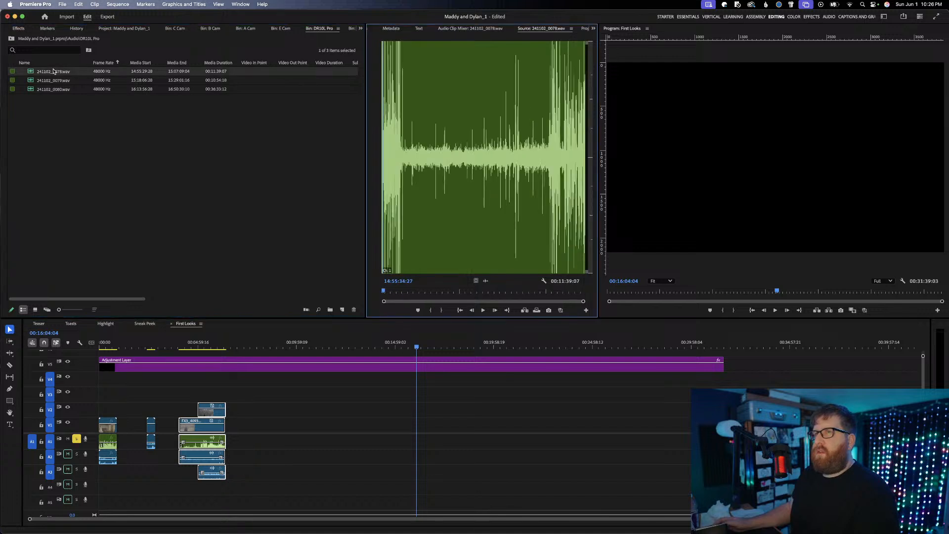
pyautogui.press('space')
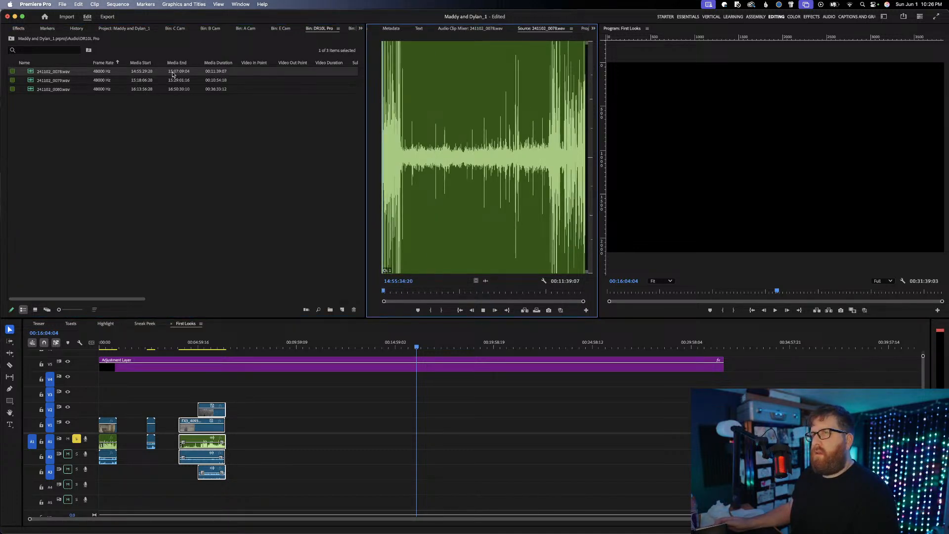
pyautogui.doubleClick(74, 81)
pyautogui.moveTo(494, 145); pyautogui.dragTo(371, 189)
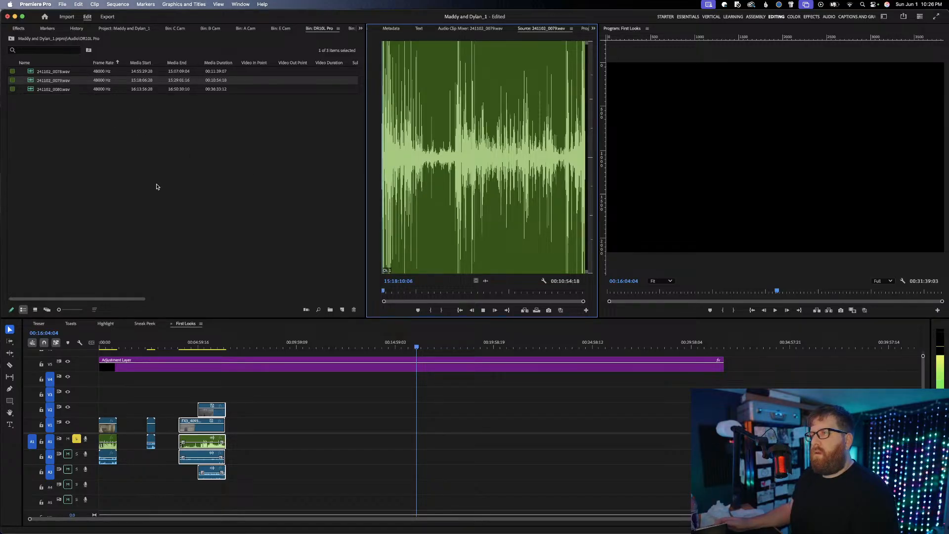
pyautogui.doubleClick(54, 91)
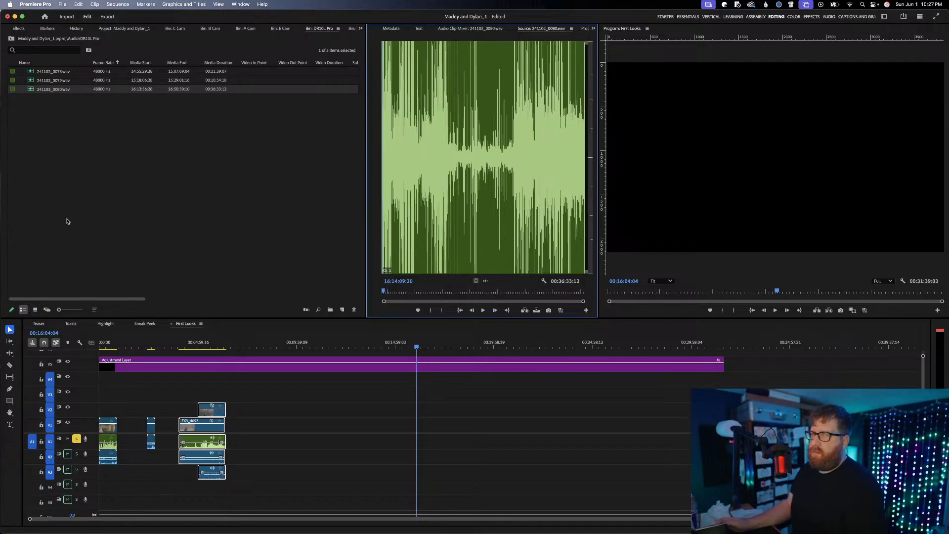
# Duplicate the First Looks sequence in the project and rename the copy Ceremony
pyautogui.click(138, 31)
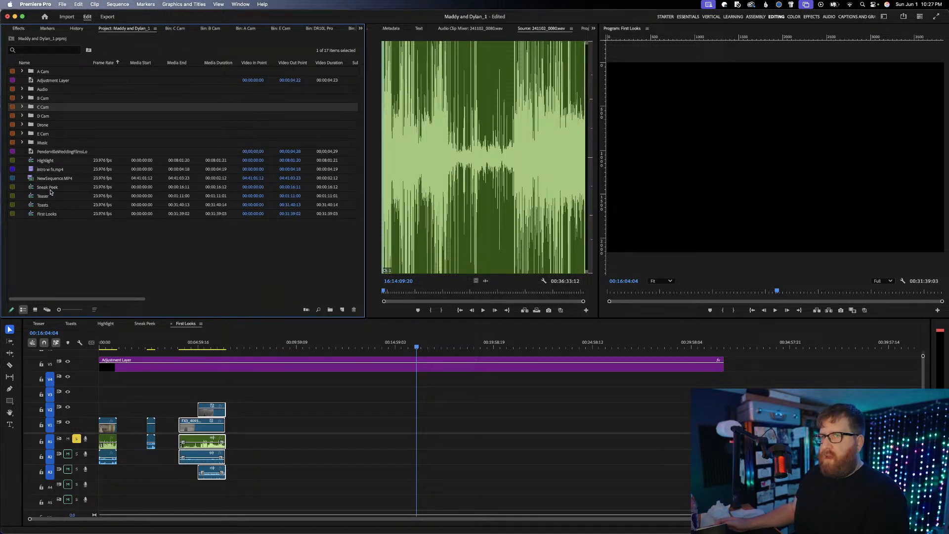
pyautogui.click(47, 214)
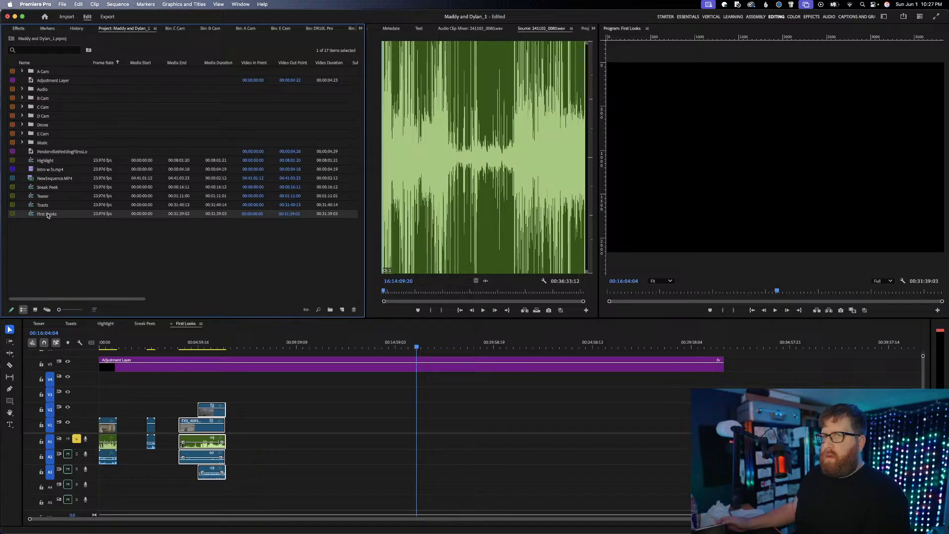
pyautogui.rightClick(48, 214)
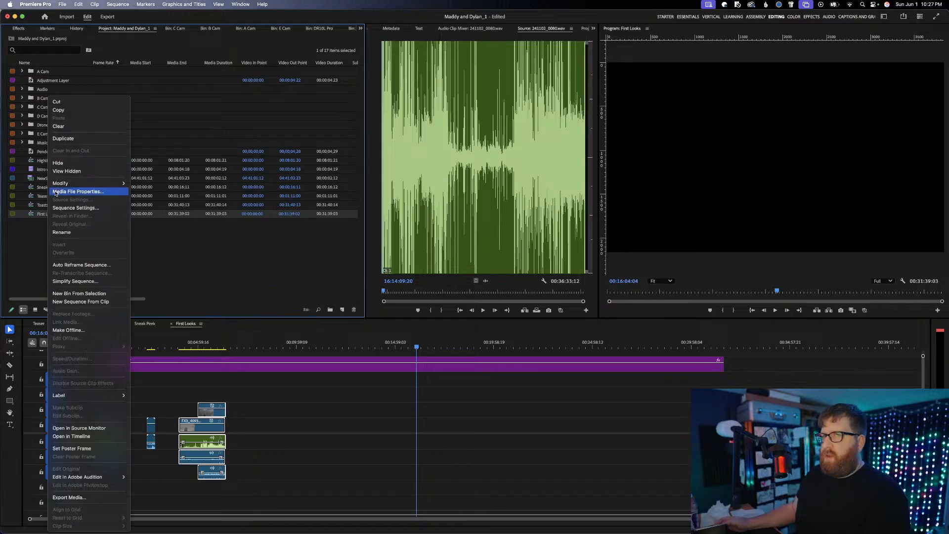
pyautogui.click(74, 143)
pyautogui.click(58, 169)
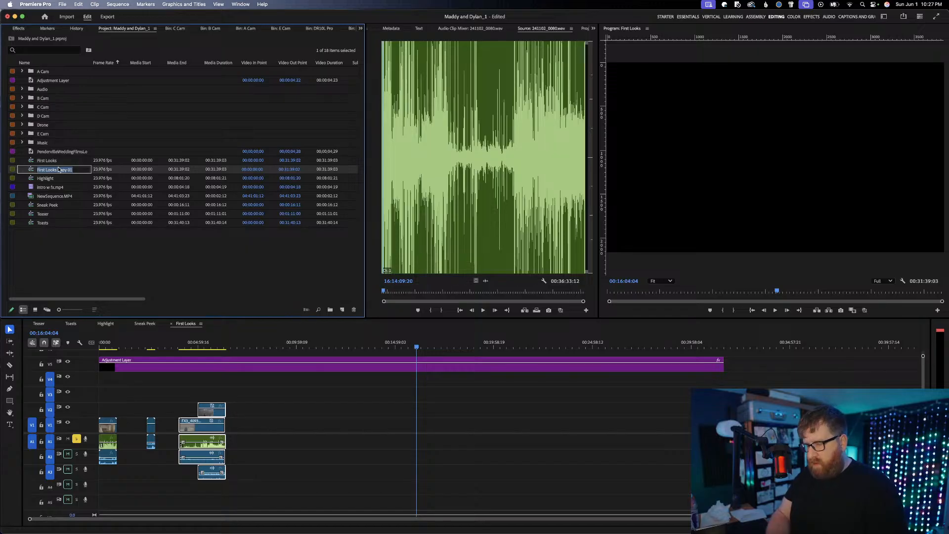
pyautogui.write('Ceremony')
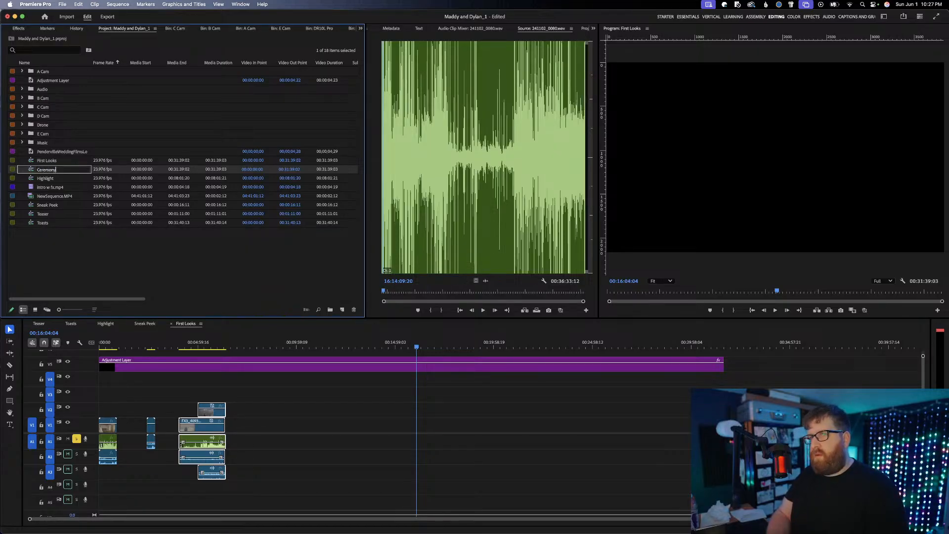
pyautogui.press('Return')
pyautogui.click(63, 236)
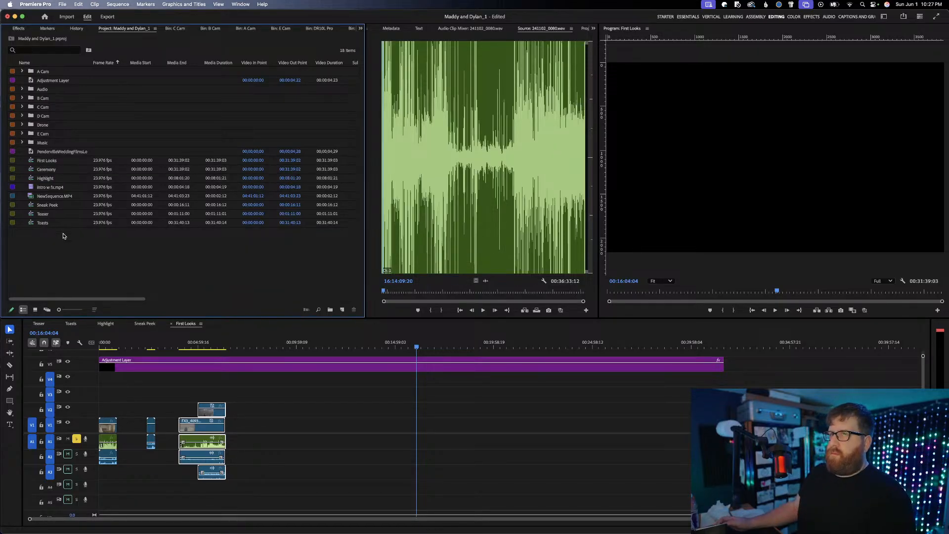
# Open the Ceremony sequence and delete all the first-look video and audio clips, keeping the adjustment layer
pyautogui.doubleClick(53, 170)
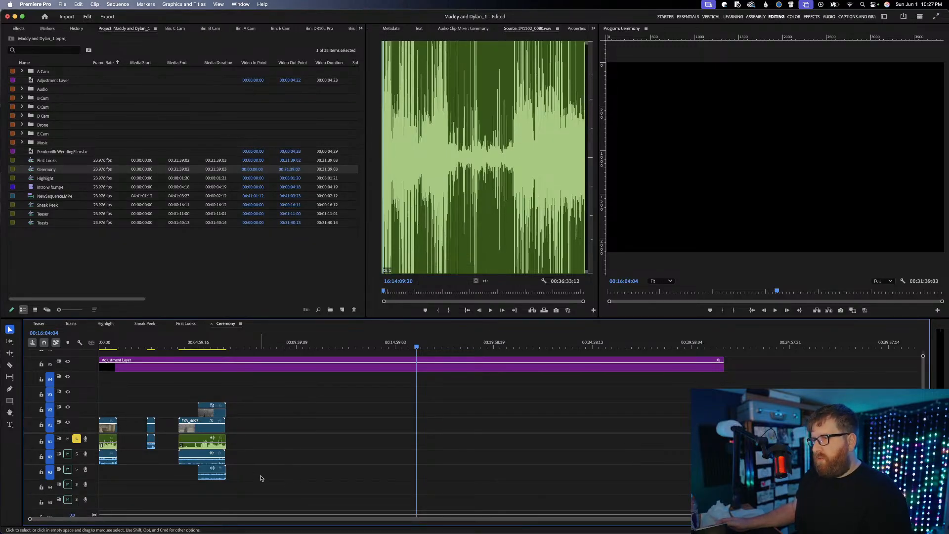
pyautogui.moveTo(269, 486); pyautogui.dragTo(99, 390)
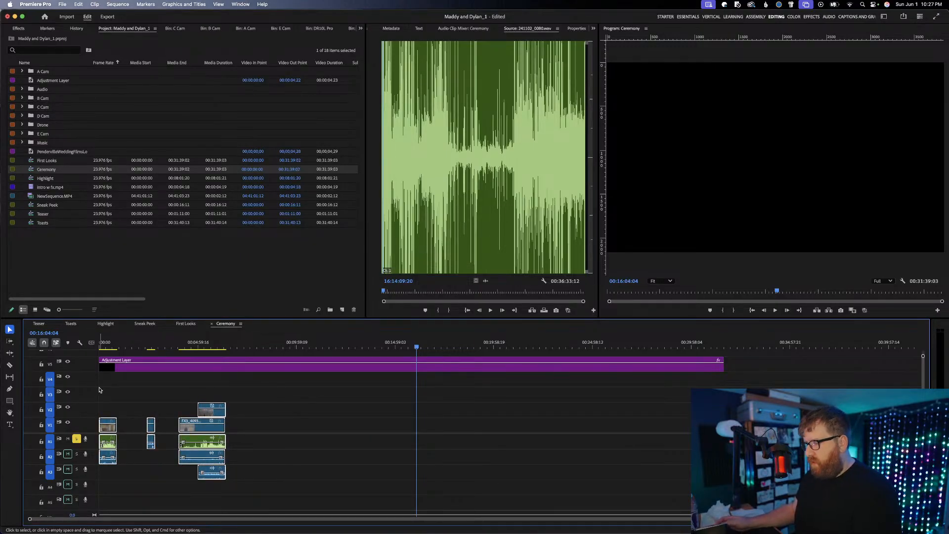
pyautogui.press('Delete')
# Place the 241102_0080.wav recording on A1 at the very start of the Ceremony sequence
pyautogui.moveTo(131, 346); pyautogui.dragTo(21, 349)
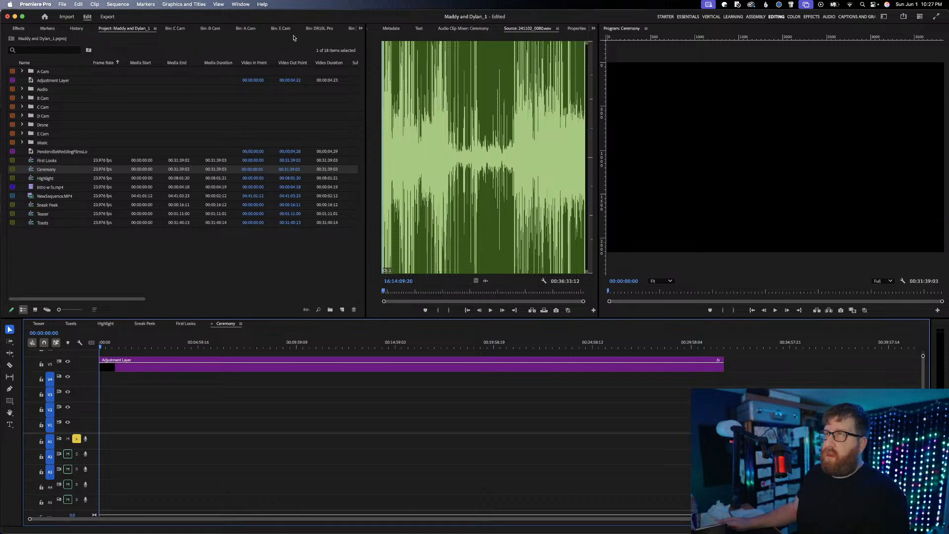
pyautogui.moveTo(485, 281); pyautogui.dragTo(96, 444)
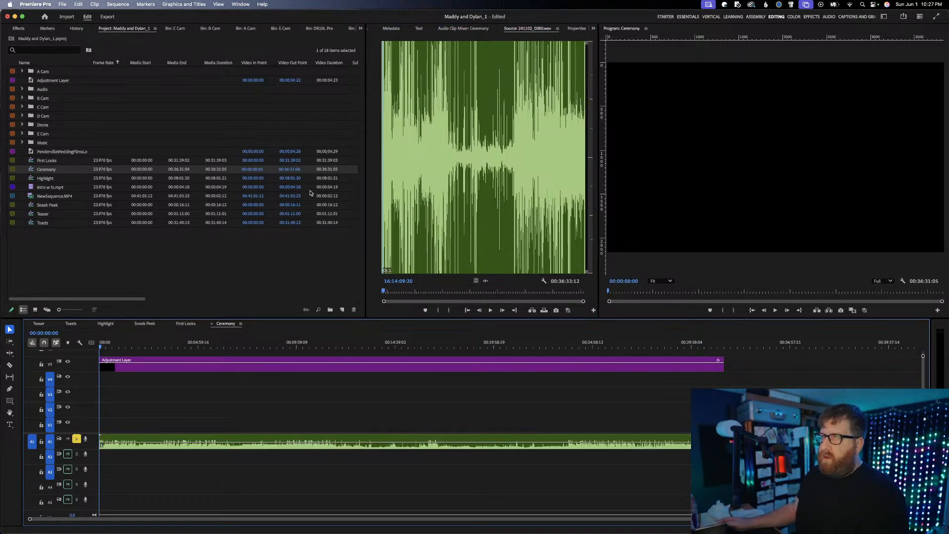
pyautogui.click(327, 30)
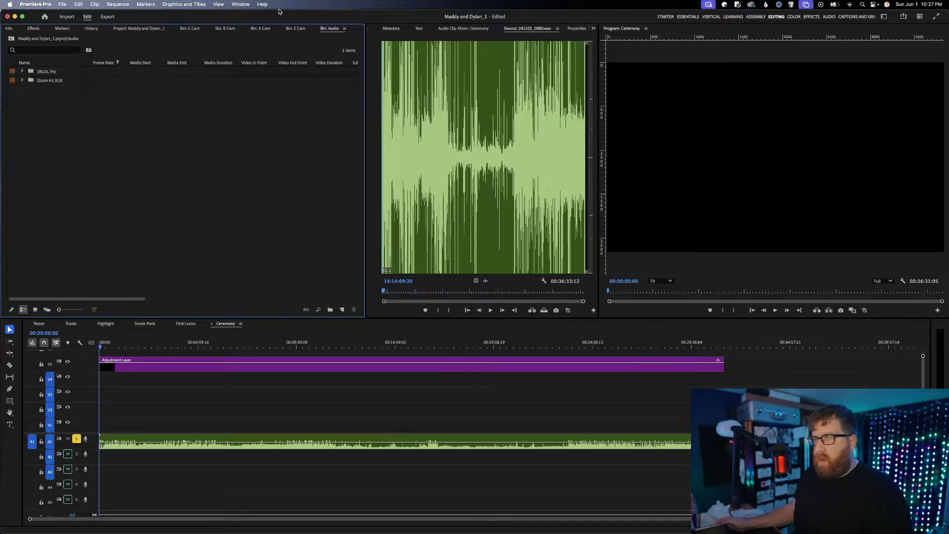
pyautogui.click(53, 81)
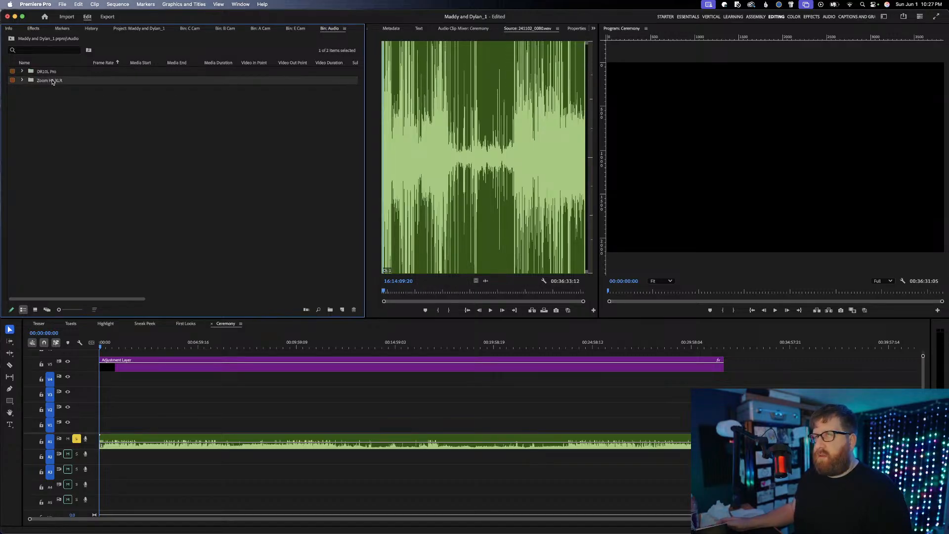
pyautogui.doubleClick(61, 84)
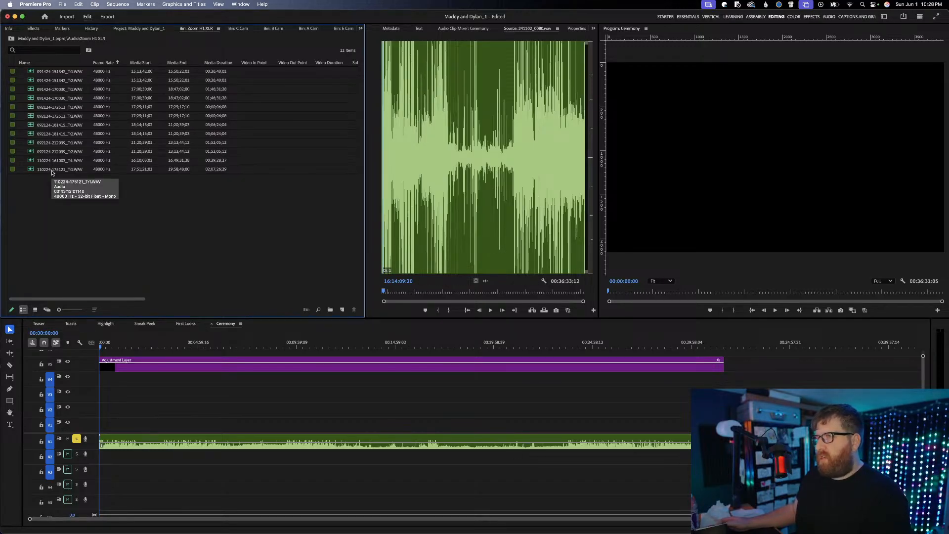
pyautogui.moveTo(51, 171); pyautogui.dragTo(219, 309)
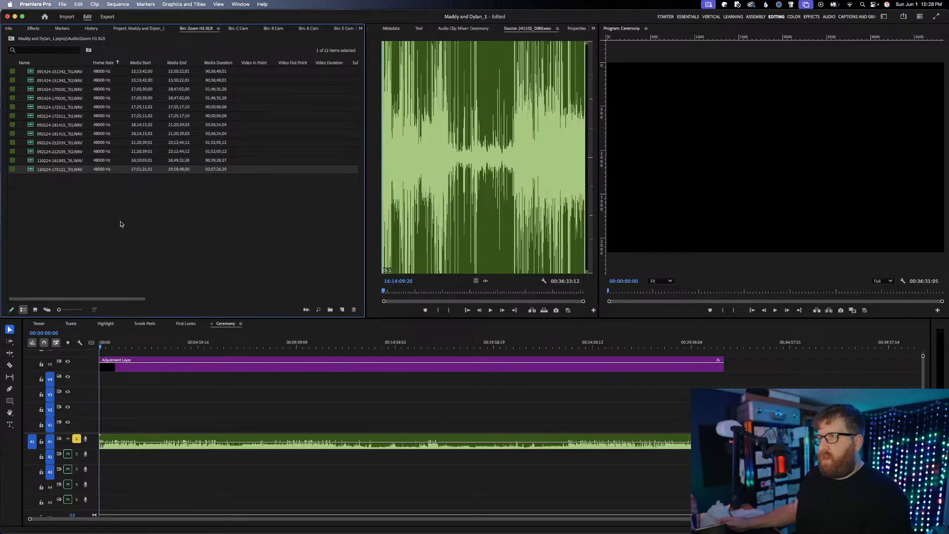
pyautogui.doubleClick(63, 169)
pyautogui.press('space')
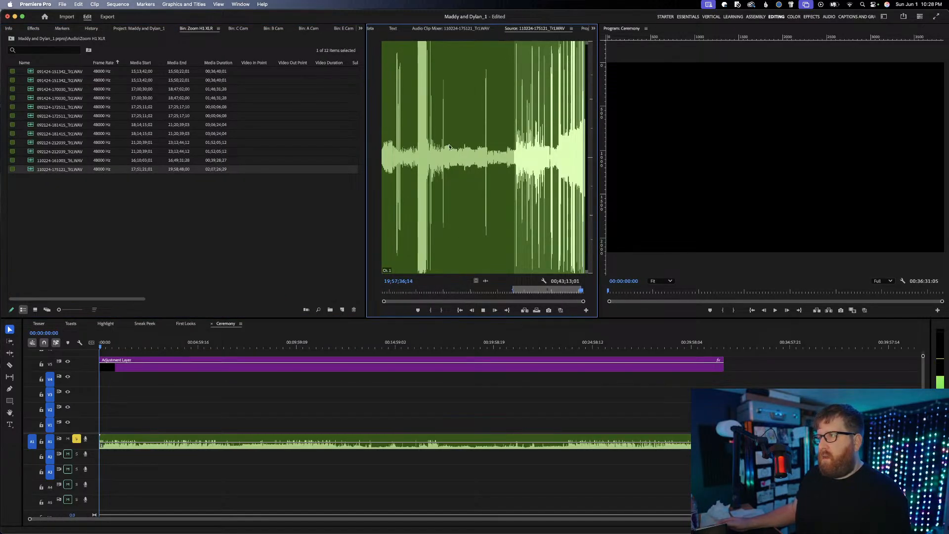
pyautogui.moveTo(511, 148); pyautogui.dragTo(517, 146)
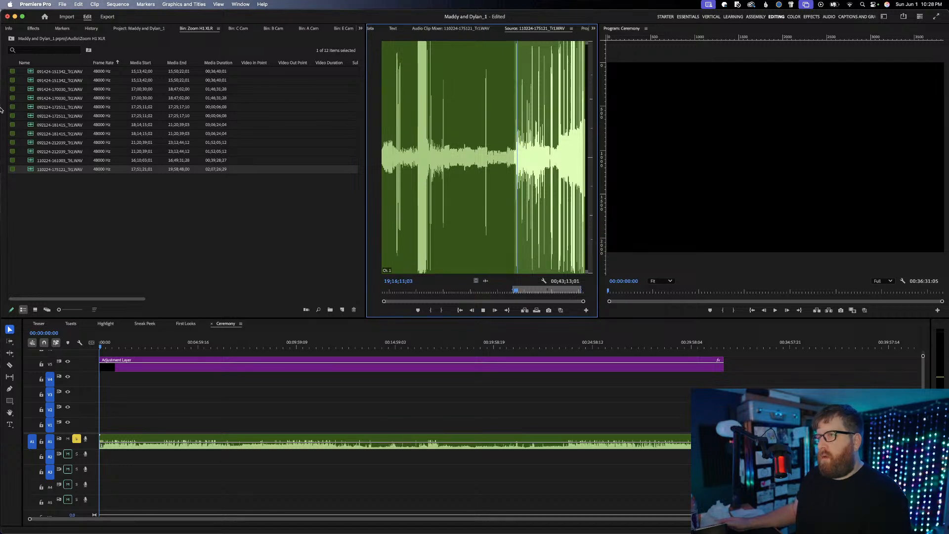
pyautogui.doubleClick(60, 162)
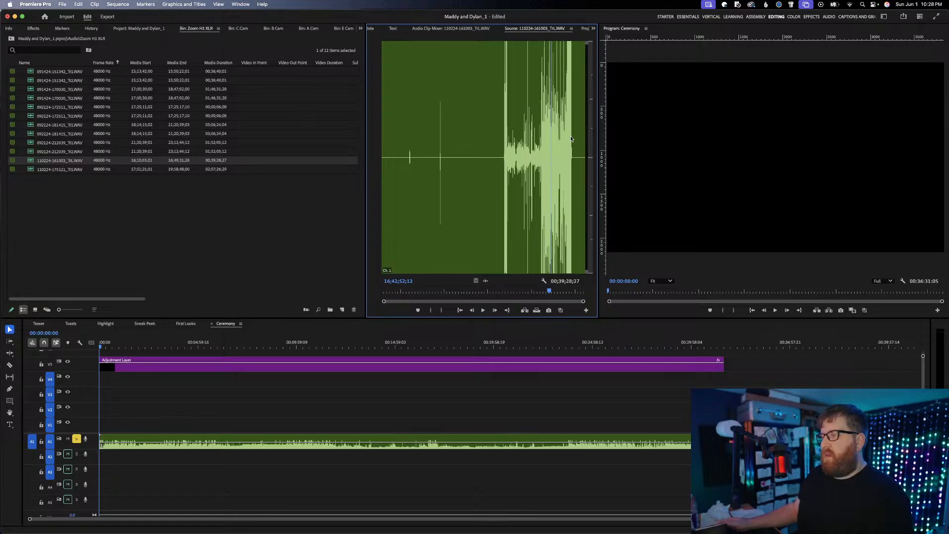
pyautogui.click(540, 155)
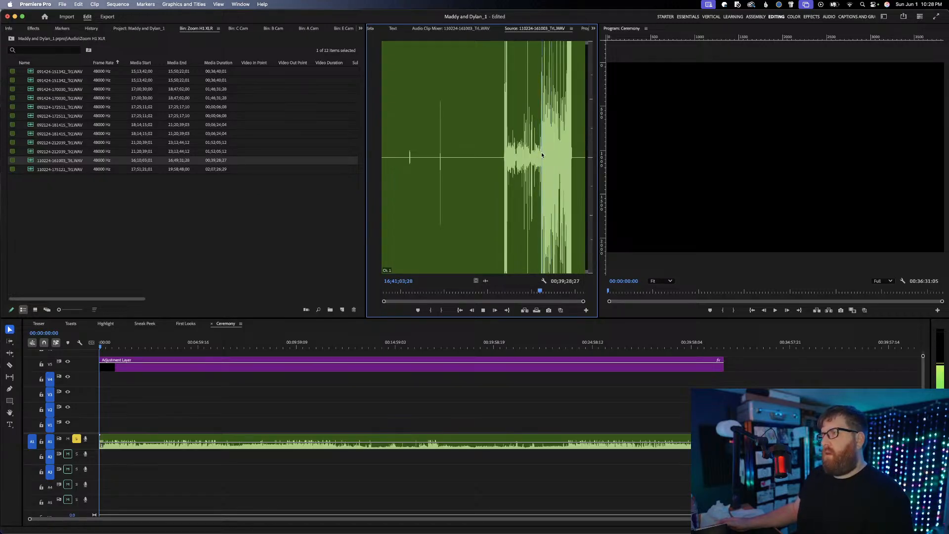
pyautogui.moveTo(53, 161); pyautogui.dragTo(105, 458)
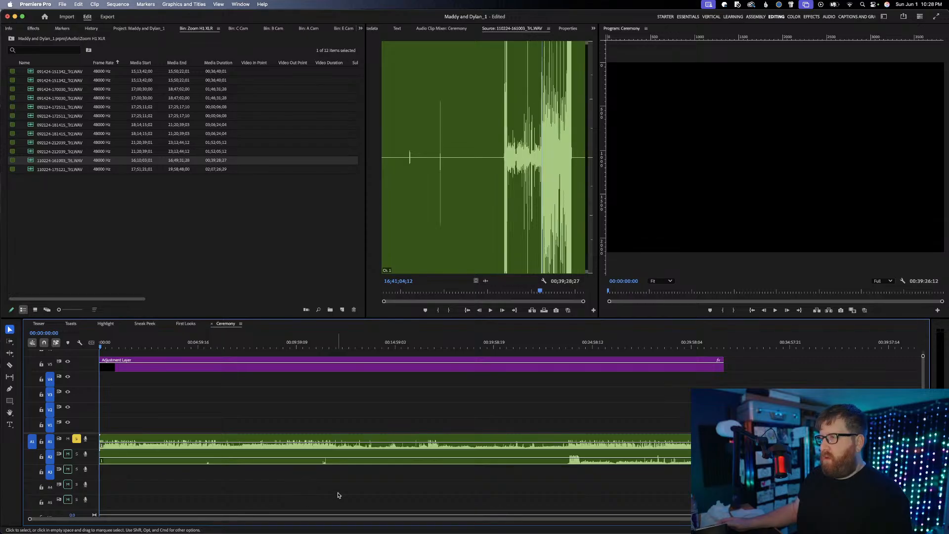
# Synchronize the A1 and A2 recordings with each other
pyautogui.moveTo(338, 495); pyautogui.dragTo(307, 442)
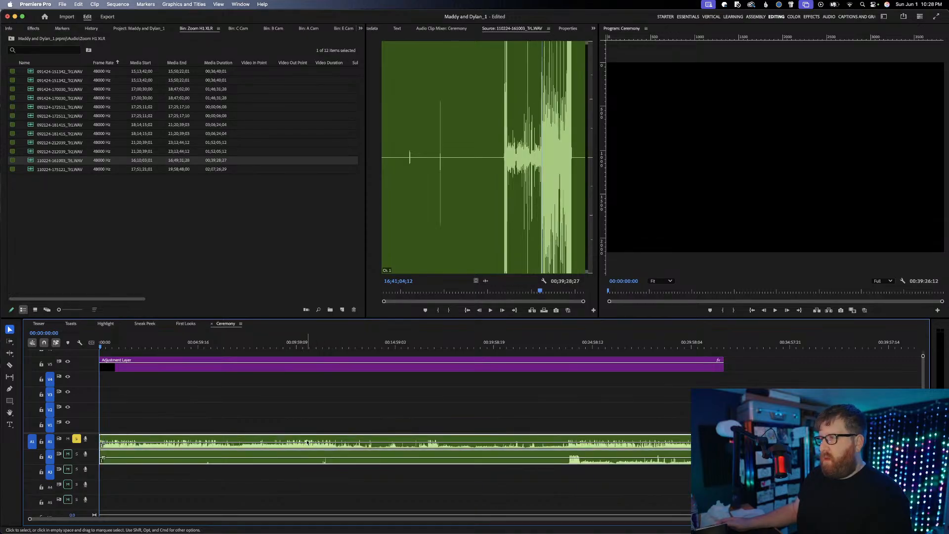
pyautogui.rightClick(621, 441)
pyautogui.click(640, 362)
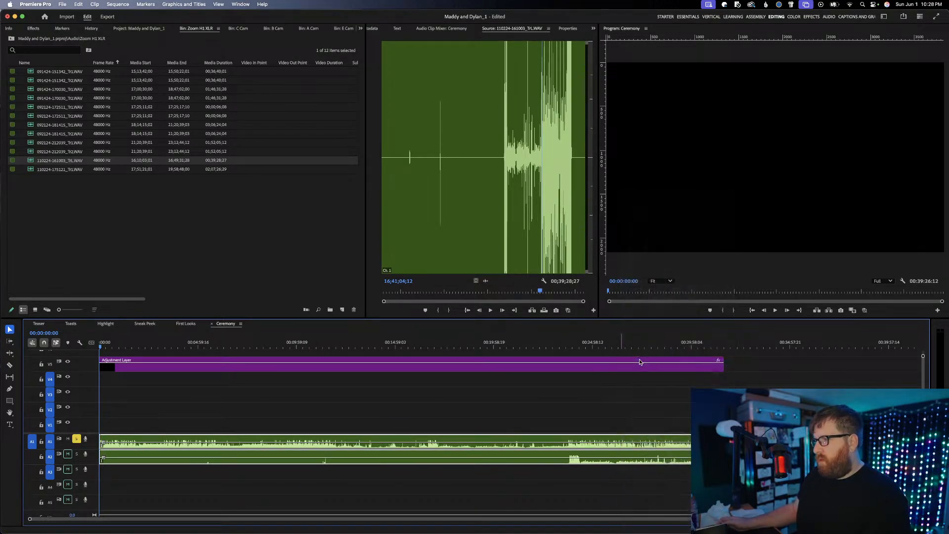
pyautogui.press('Return')
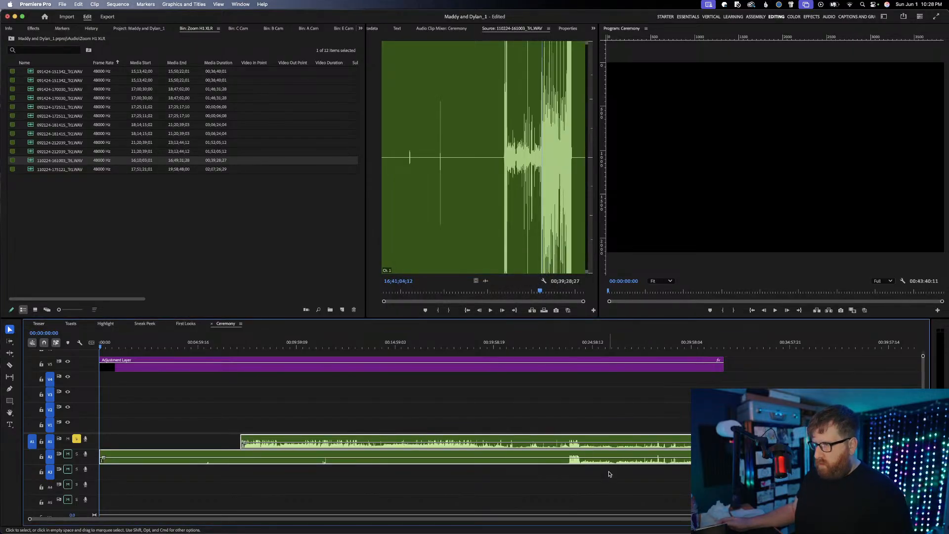
# Split both recordings just before the A2 waveform gets loud and remove everything before the cut, closing the gap
pyautogui.press('super+shift+a')
pyautogui.press('c')
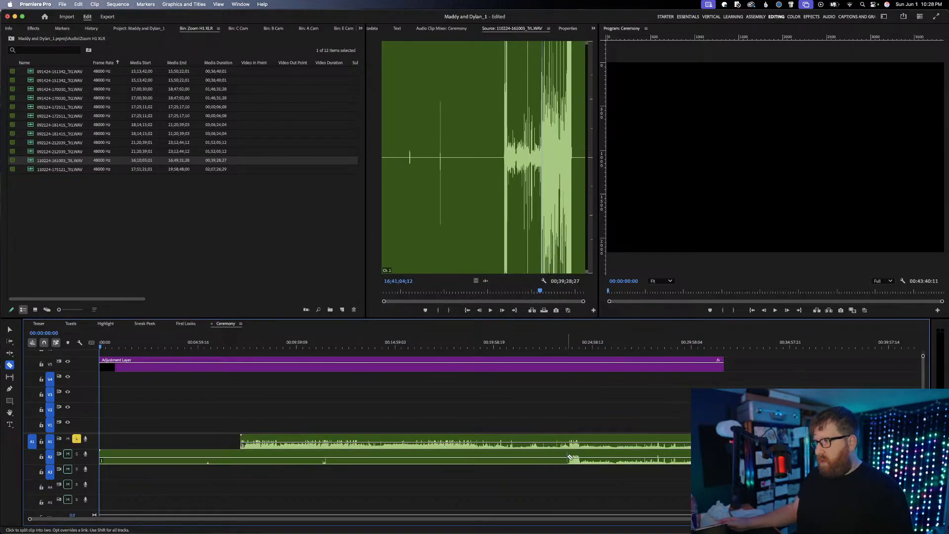
pyautogui.click(570, 447)
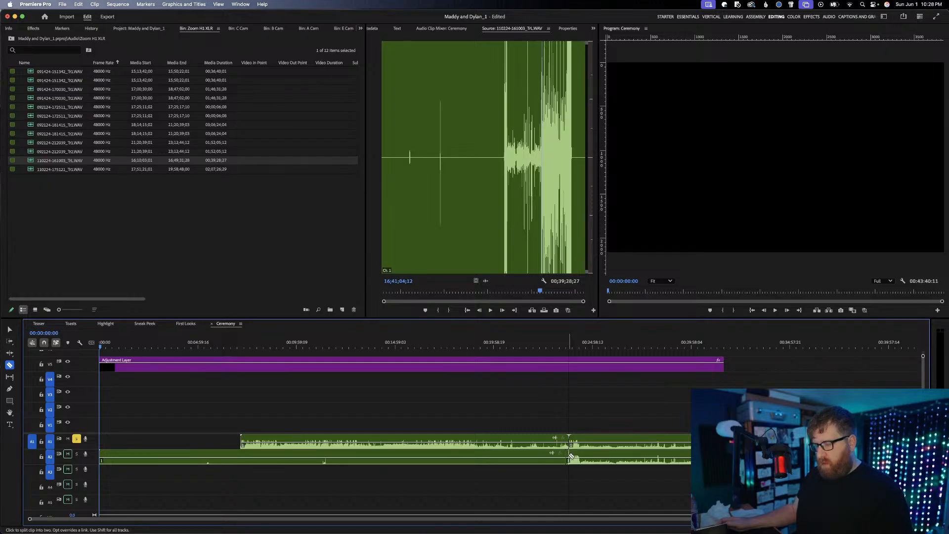
pyautogui.press('v')
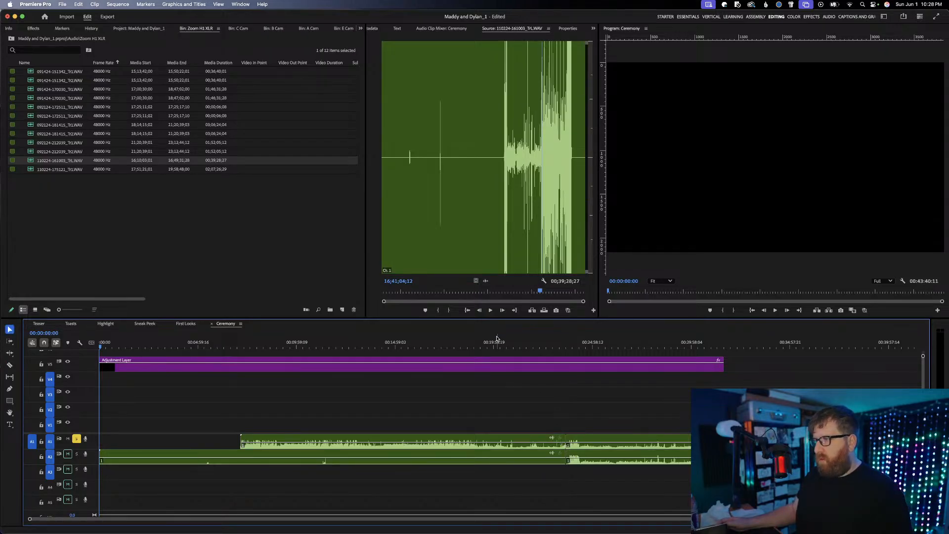
pyautogui.moveTo(490, 346); pyautogui.dragTo(453, 347)
pyautogui.press('space')
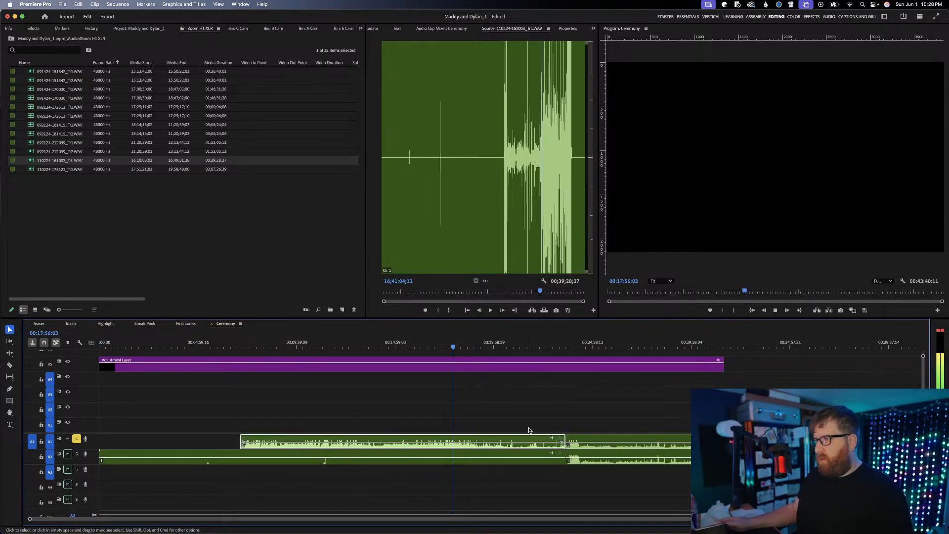
pyautogui.press('space')
pyautogui.moveTo(551, 491); pyautogui.dragTo(501, 413)
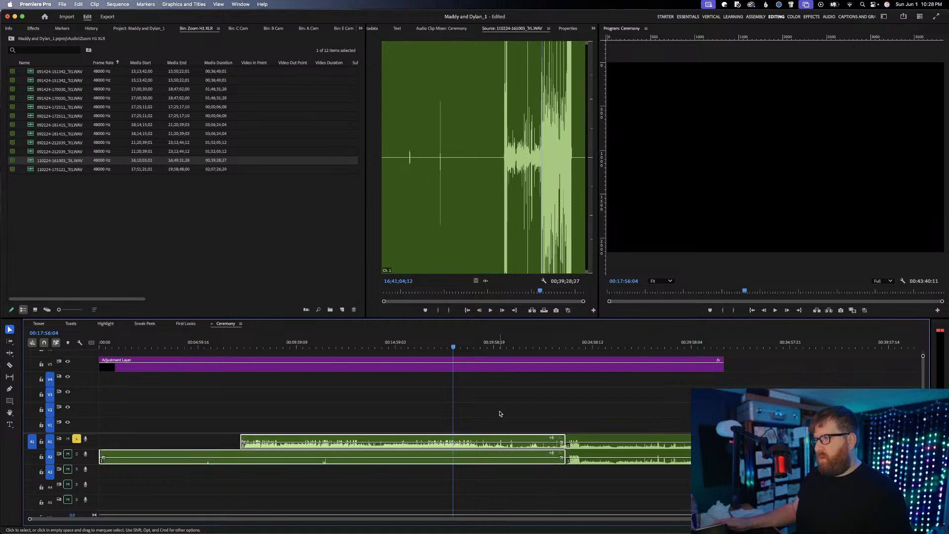
pyautogui.press('Delete')
pyautogui.click(494, 444)
pyautogui.press('Delete')
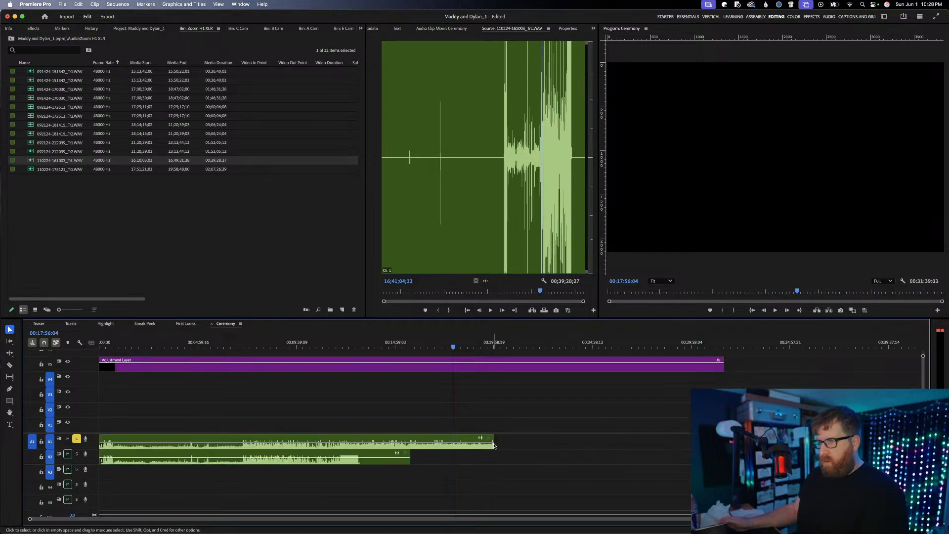
# Trim the ends of both recordings to the same point after the ceremony and turn off solo on A1
pyautogui.moveTo(493, 442); pyautogui.dragTo(378, 453)
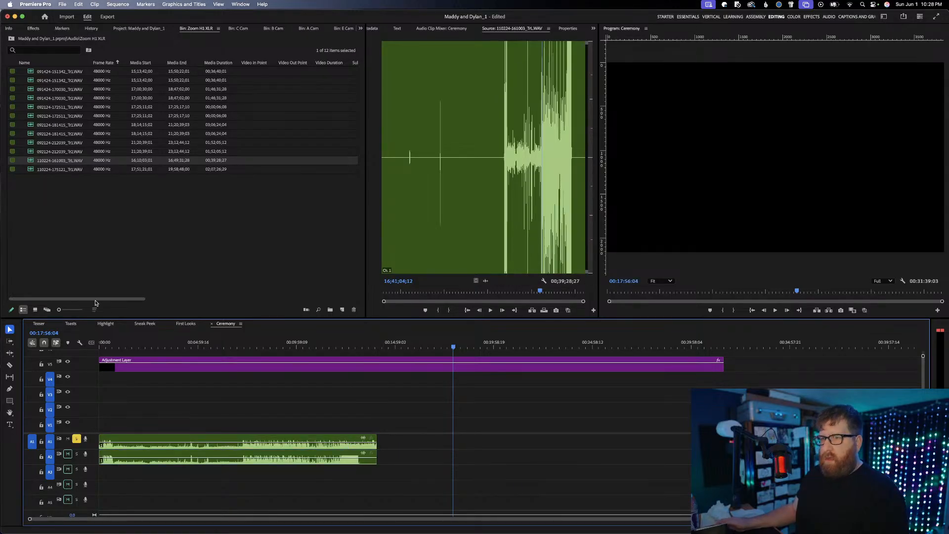
pyautogui.click(76, 438)
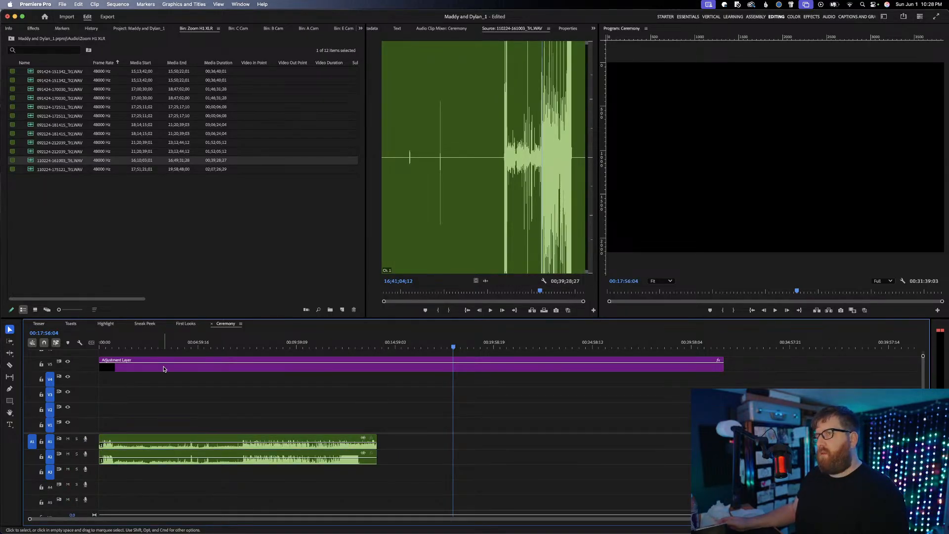
# Open the E Cam bin, find the ceremony clip E2337.MP4 and open it in the source monitor
pyautogui.click(150, 29)
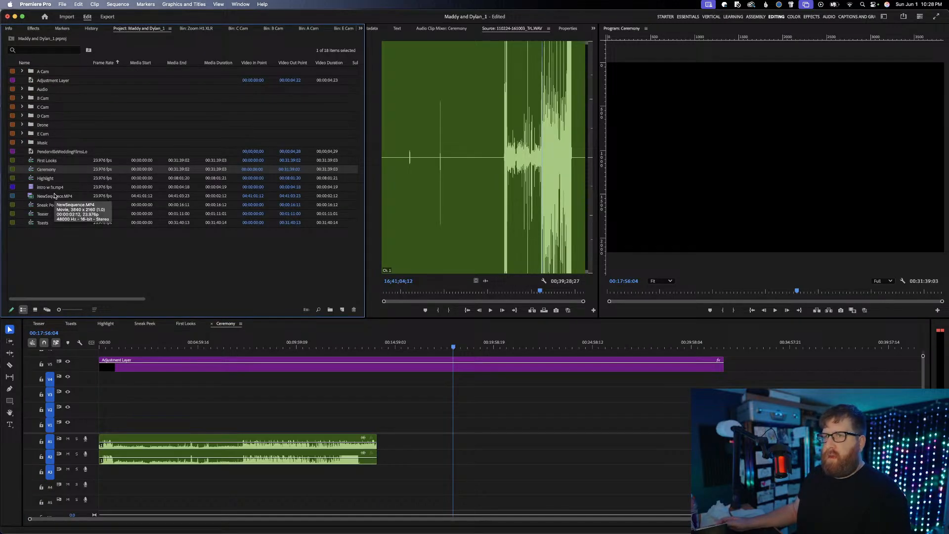
pyautogui.click(196, 28)
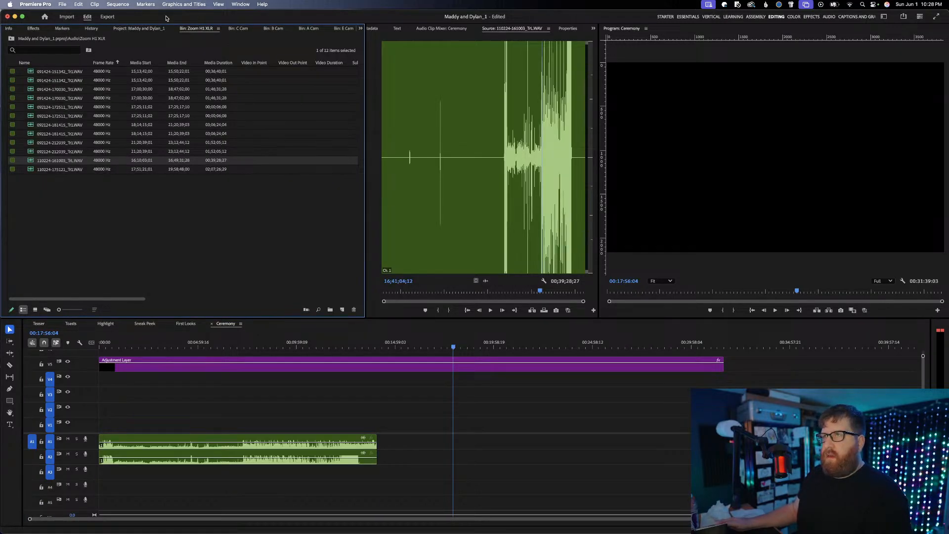
pyautogui.click(144, 29)
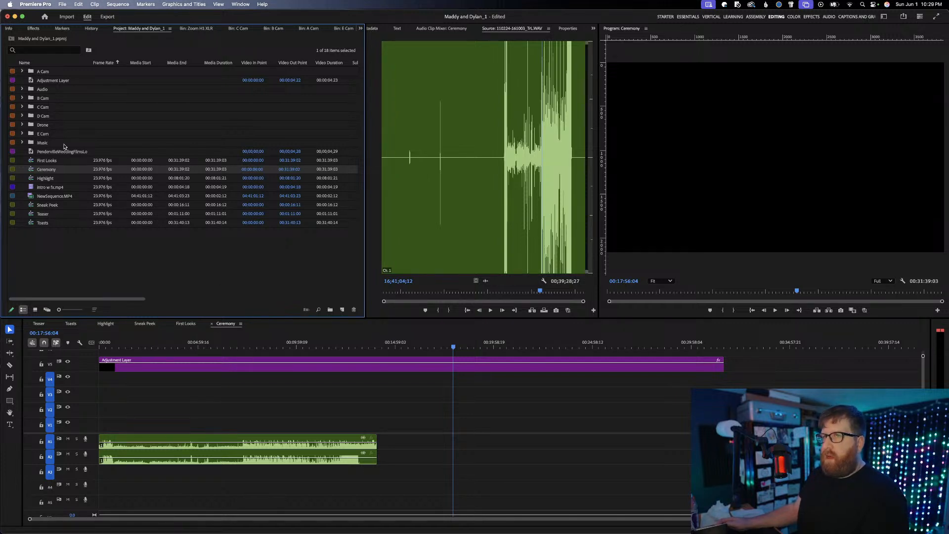
pyautogui.doubleClick(44, 134)
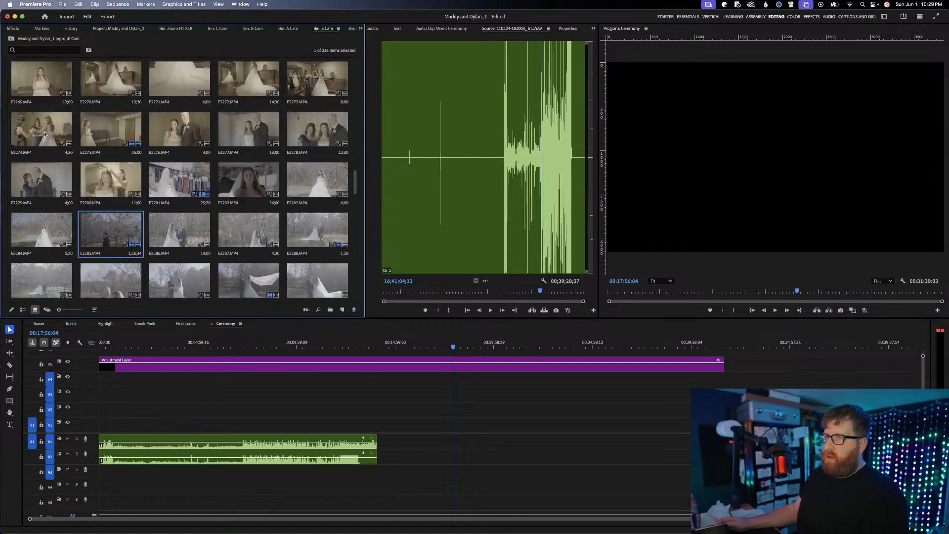
pyautogui.scroll(-3, 166, 232)
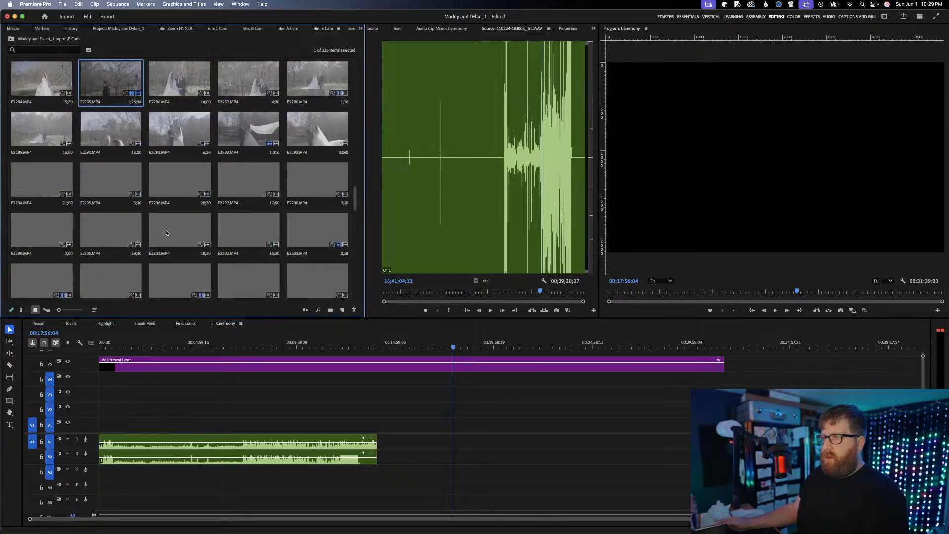
pyautogui.scroll(-3, 166, 233)
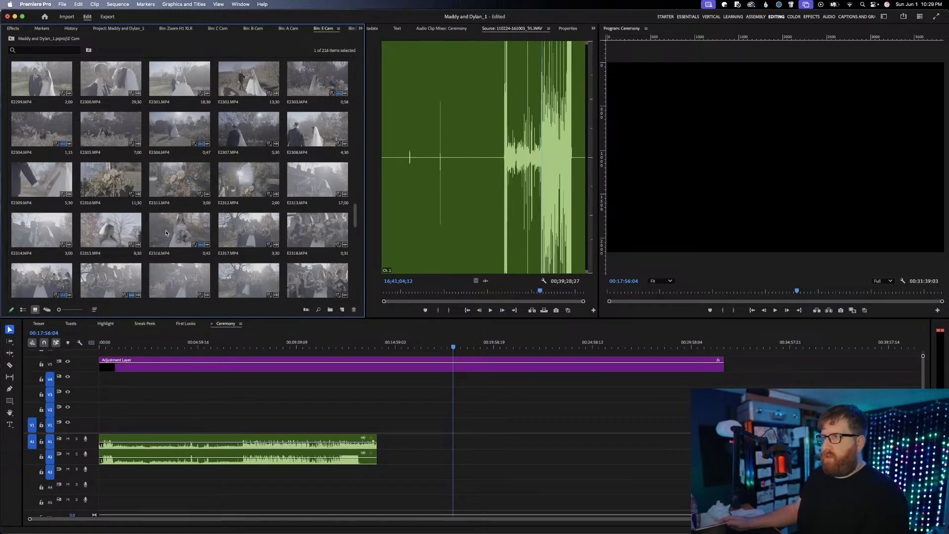
pyautogui.scroll(-4, 166, 233)
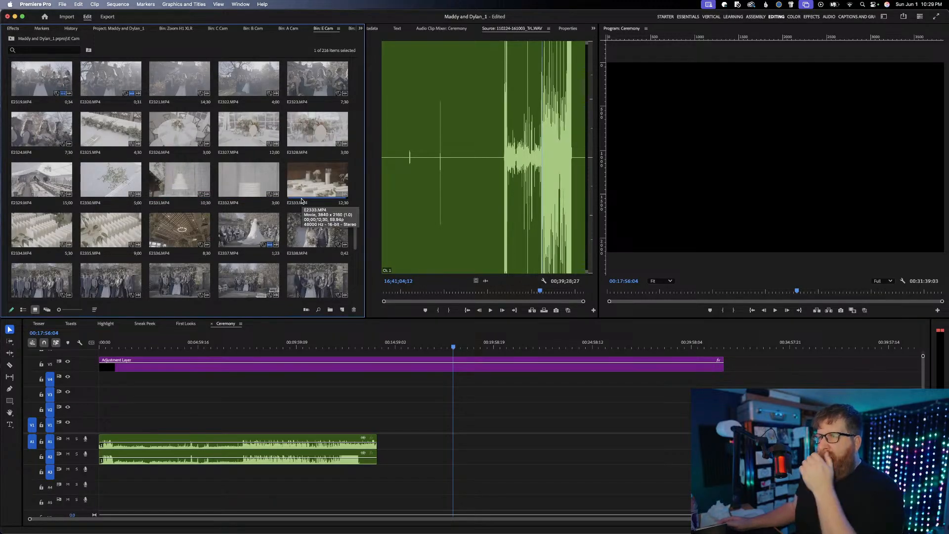
pyautogui.scroll(-2, 302, 201)
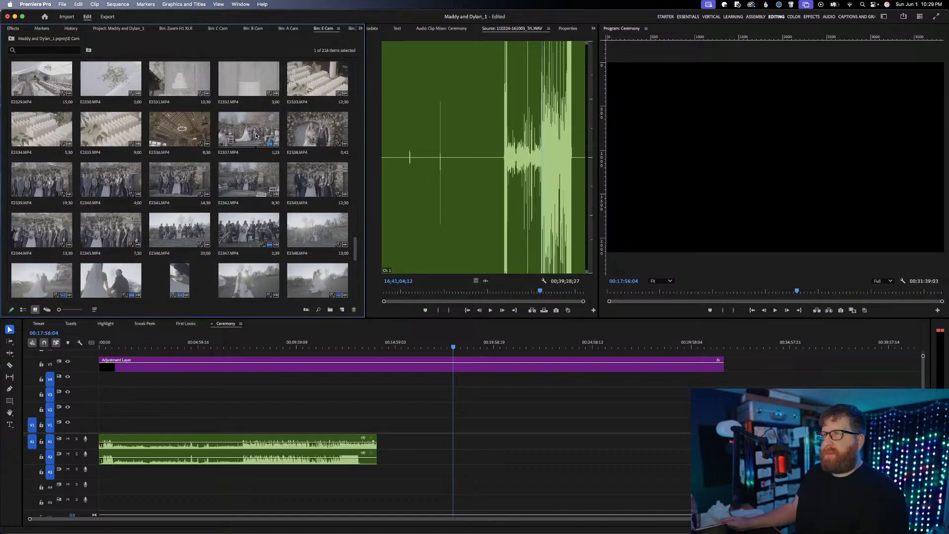
pyautogui.click(254, 135)
pyautogui.doubleClick(254, 135)
pyautogui.rightClick(253, 136)
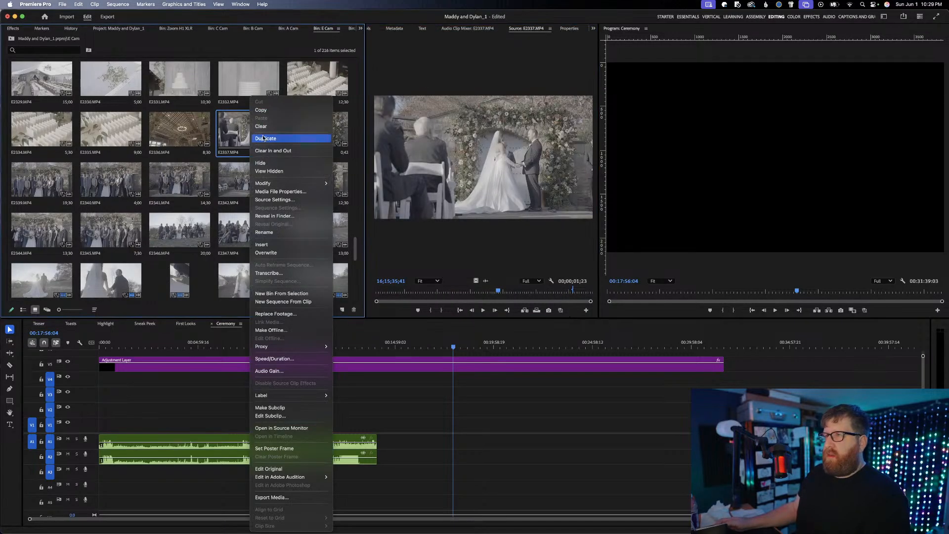
pyautogui.click(269, 139)
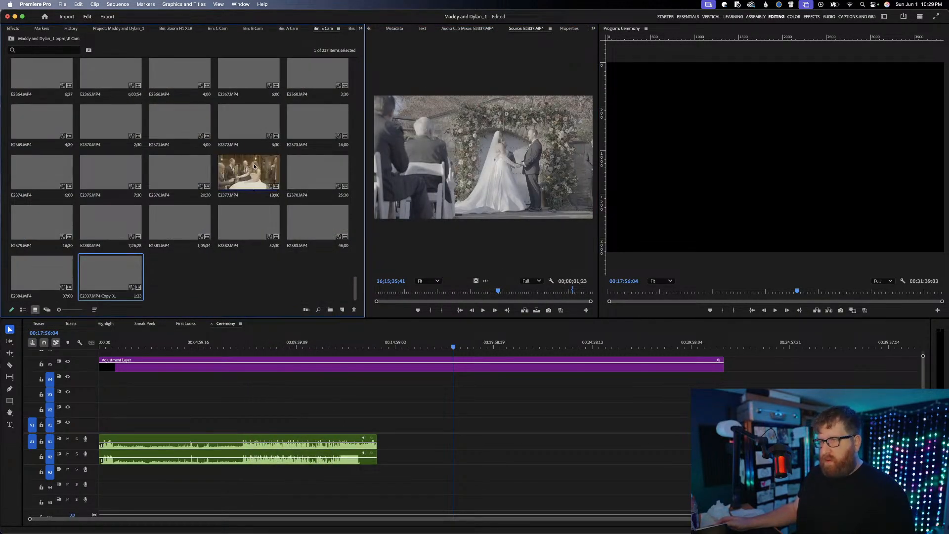
pyautogui.scroll(2, 249, 177)
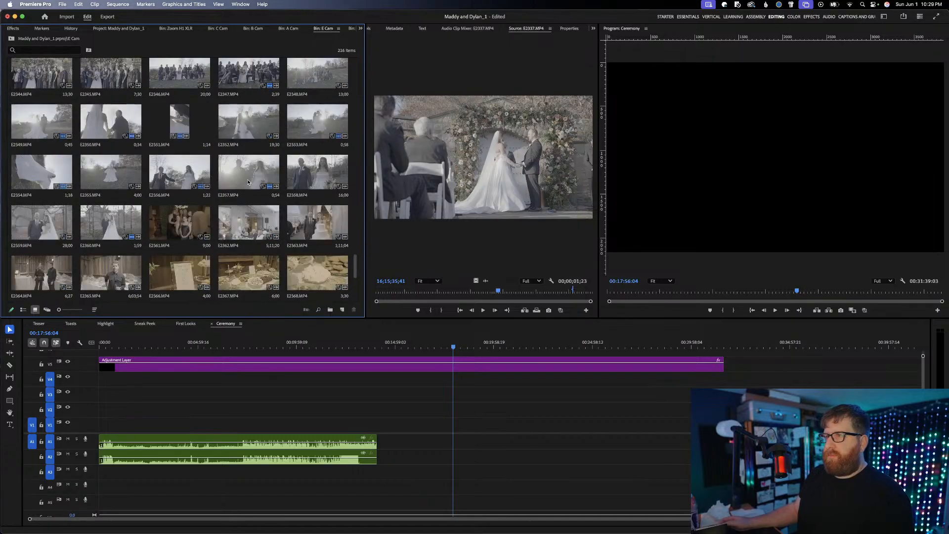
pyautogui.scroll(3, 248, 182)
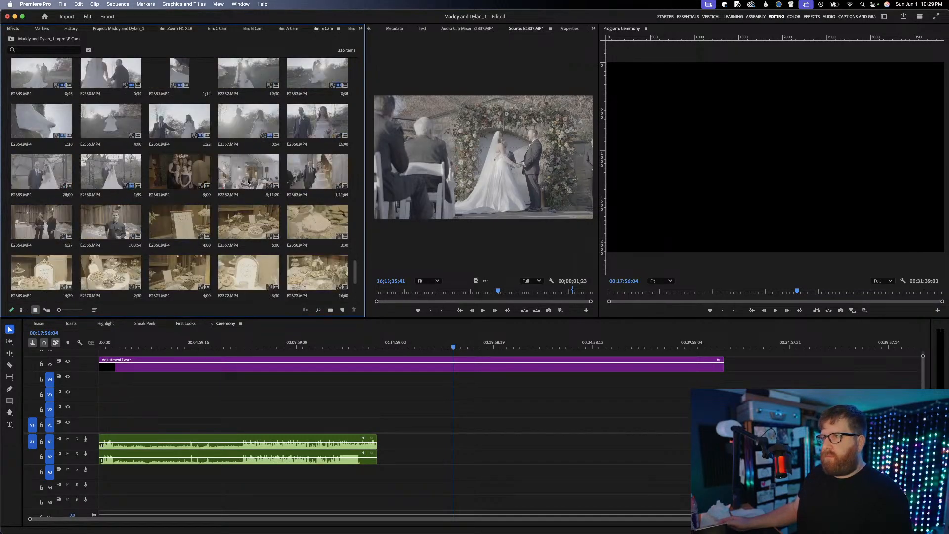
pyautogui.scroll(2, 248, 182)
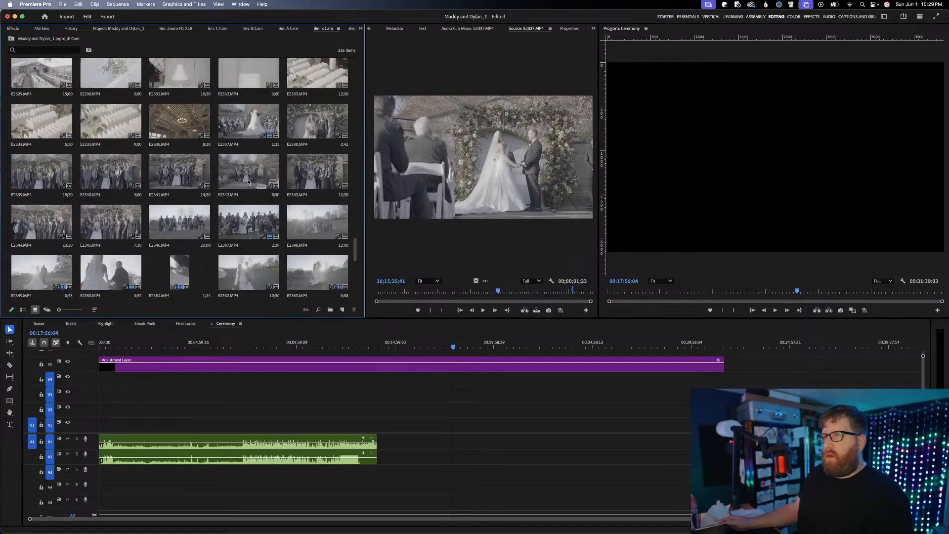
# Clear the In and Out points of E2337.MP4 and place it at the sequence start, video on V1 and audio on A3
pyautogui.rightClick(242, 129)
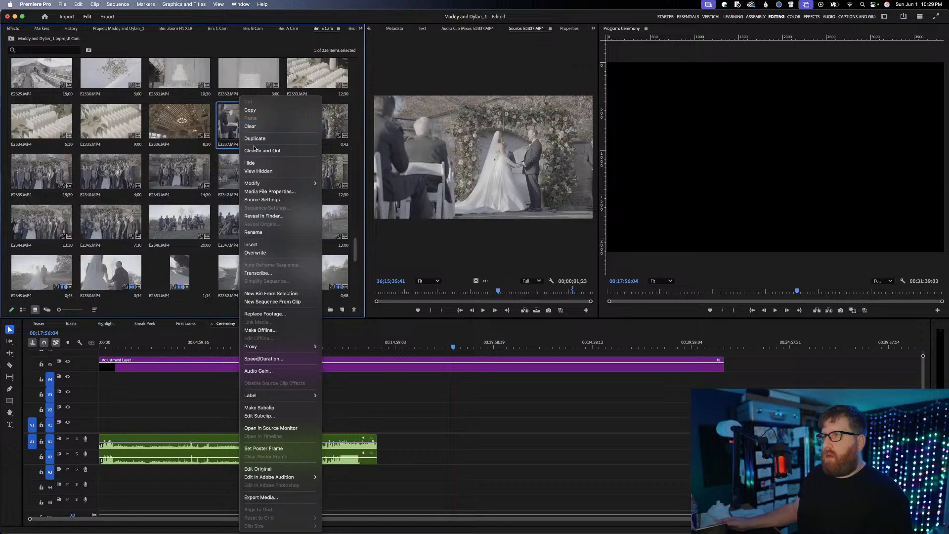
pyautogui.click(248, 152)
pyautogui.moveTo(464, 182); pyautogui.dragTo(305, 431)
pyautogui.moveTo(304, 431); pyautogui.dragTo(125, 430)
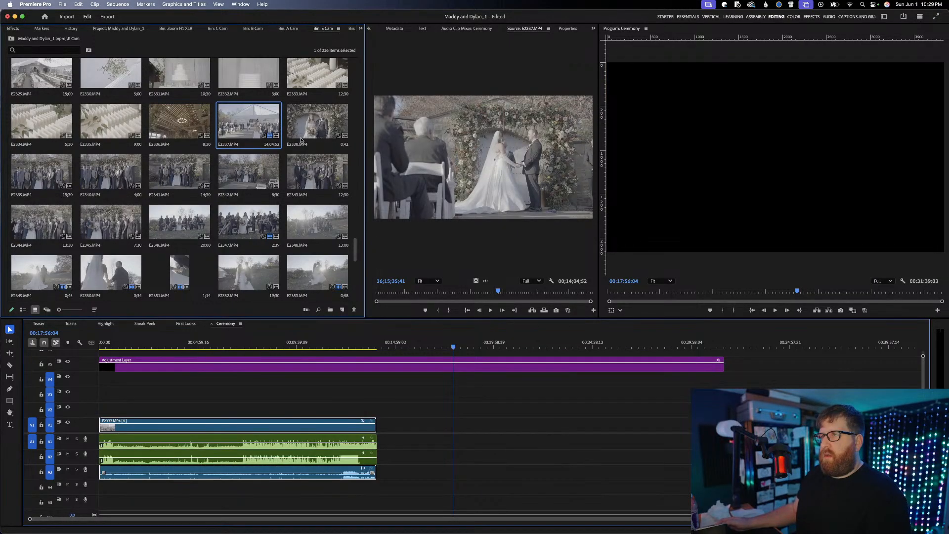
# Clear the In and Out points of A2020.MP4 in the A Cam bin and place it on V2 with its audio on A4
pyautogui.click(289, 29)
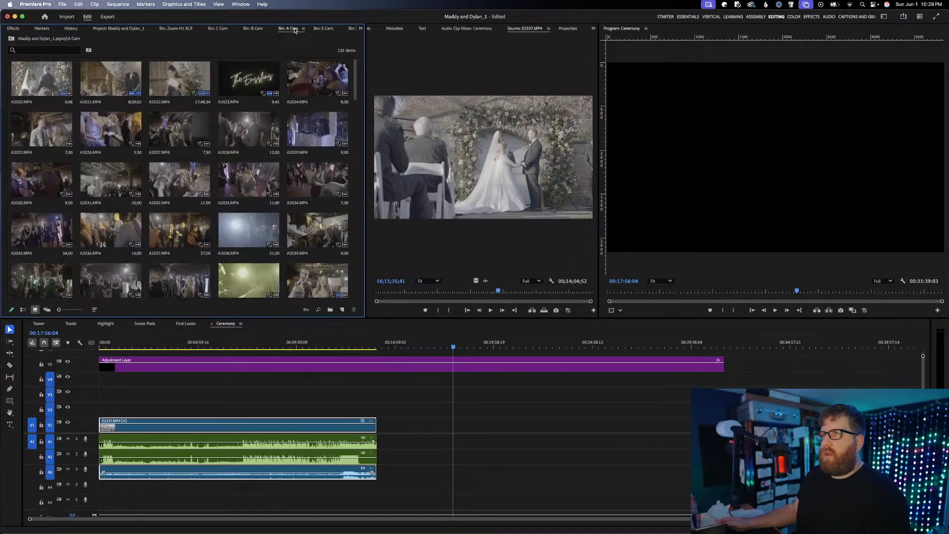
pyautogui.rightClick(42, 80)
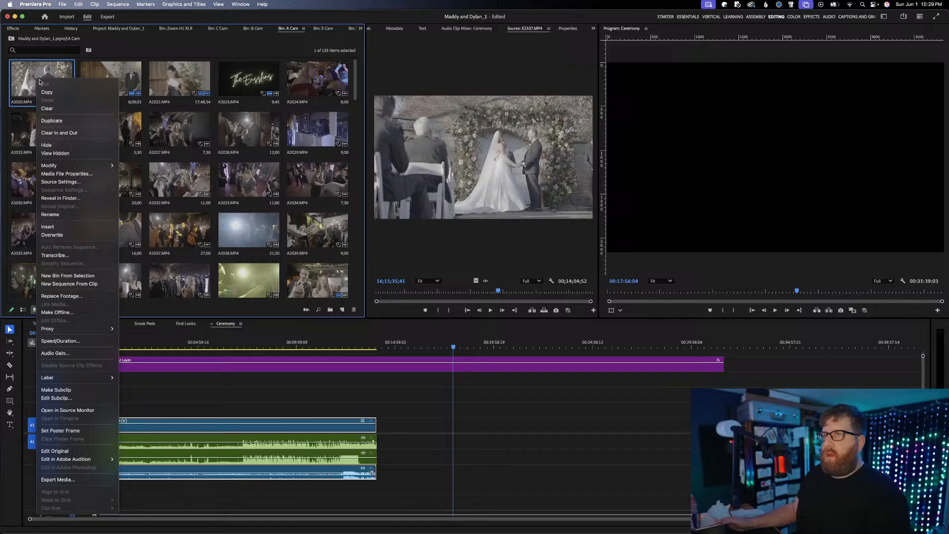
pyautogui.click(59, 132)
pyautogui.moveTo(44, 81); pyautogui.dragTo(206, 411)
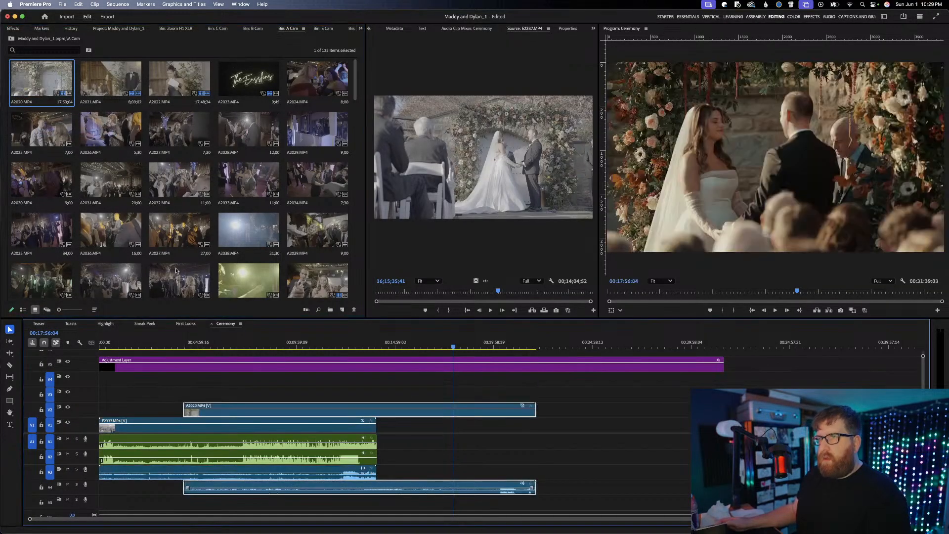
# Clear the In and Out points of B0827.MP4 in the B Cam bin and place it on V3 with its audio on A5
pyautogui.click(255, 28)
pyautogui.doubleClick(33, 83)
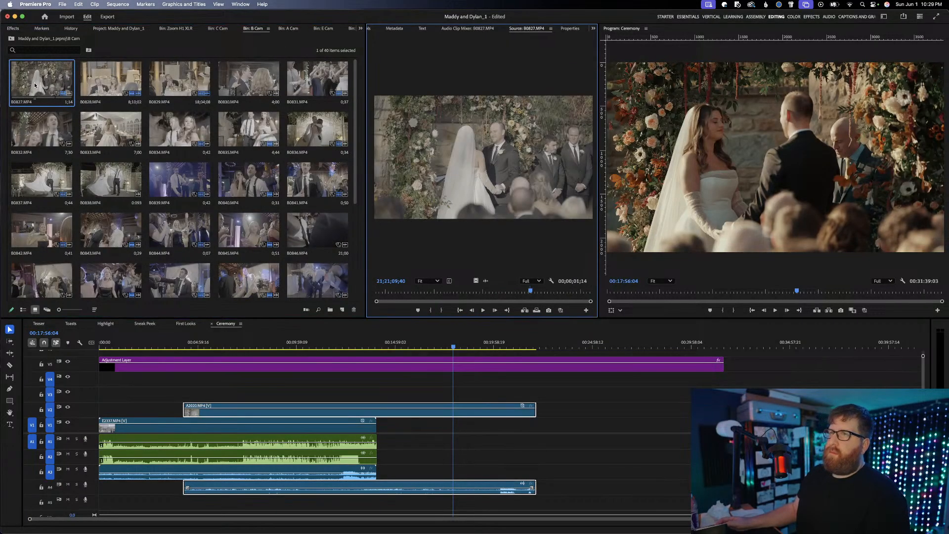
pyautogui.rightClick(33, 83)
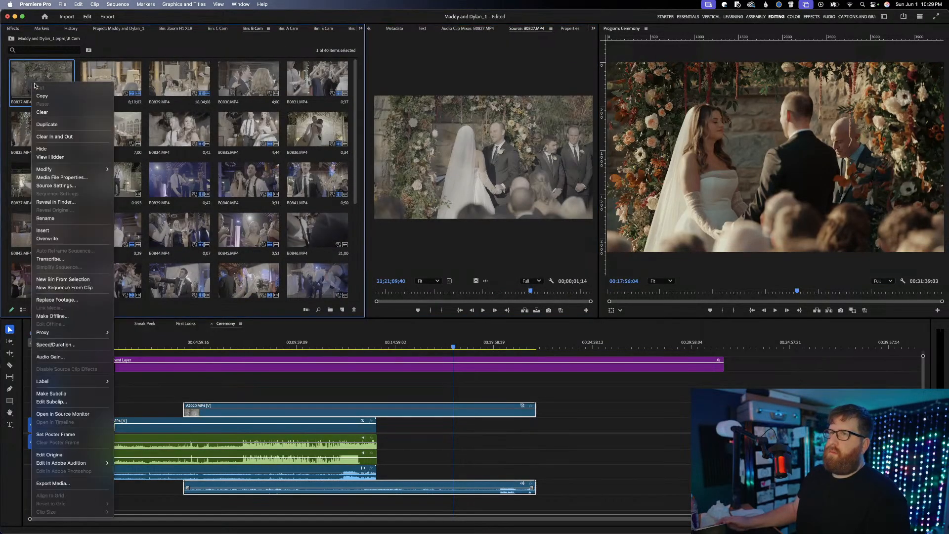
pyautogui.click(68, 137)
pyautogui.moveTo(42, 77); pyautogui.dragTo(607, 501)
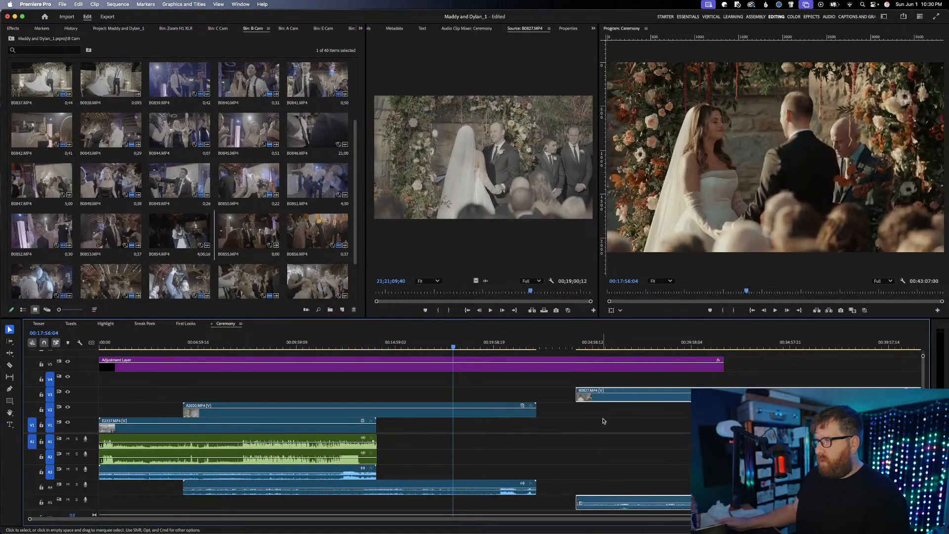
pyautogui.moveTo(607, 399); pyautogui.dragTo(218, 399)
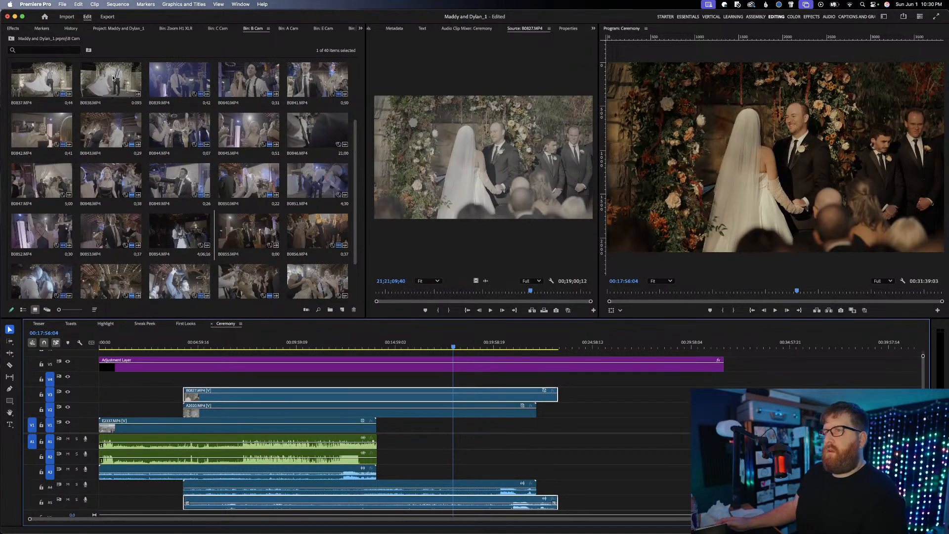
# Look through the C Cam bin for the ceremony footage and open FX3_4158.MP4 in the source monitor
pyautogui.scroll(3, 145, 79)
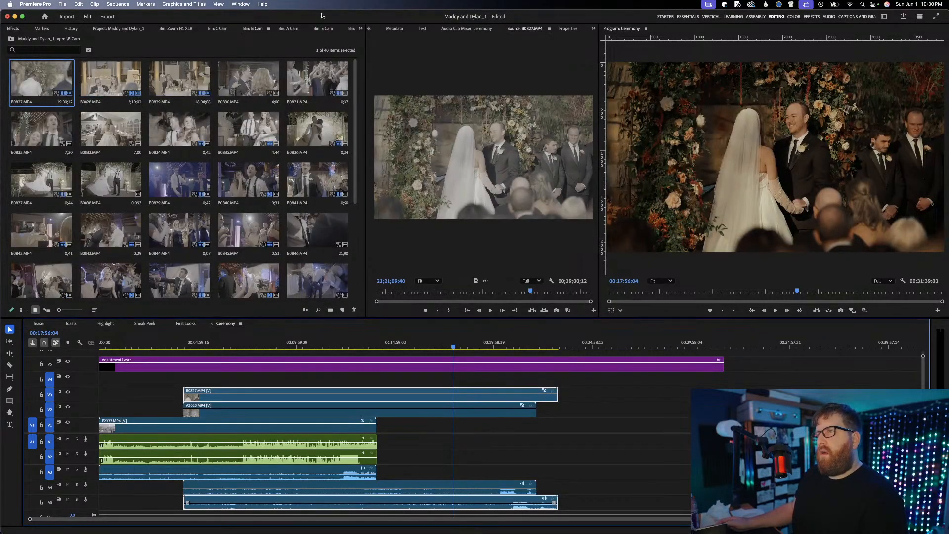
pyautogui.click(217, 28)
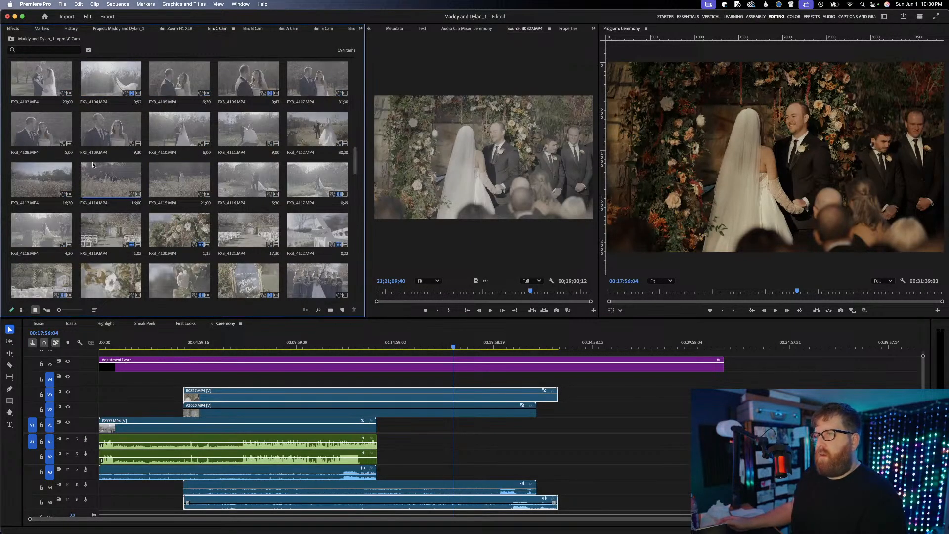
pyautogui.scroll(-1, 93, 165)
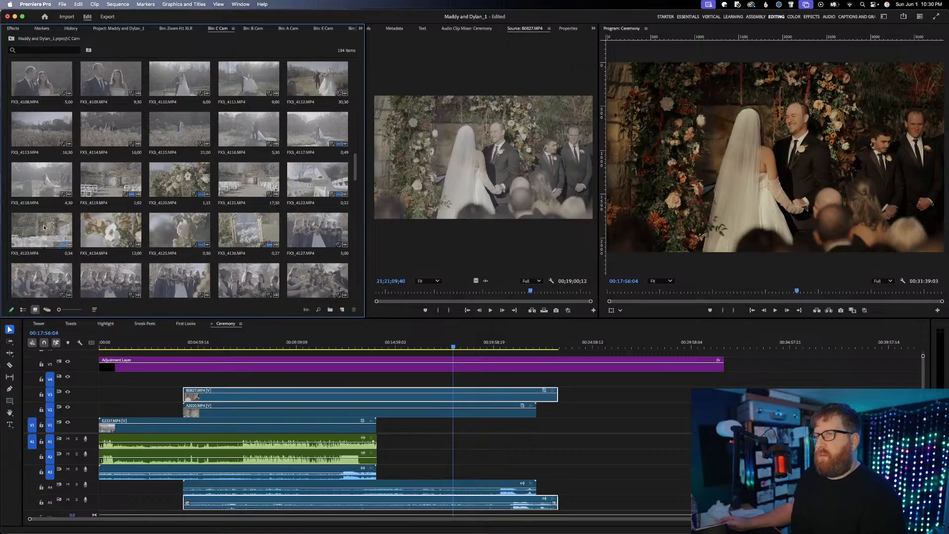
pyautogui.scroll(-1, 140, 226)
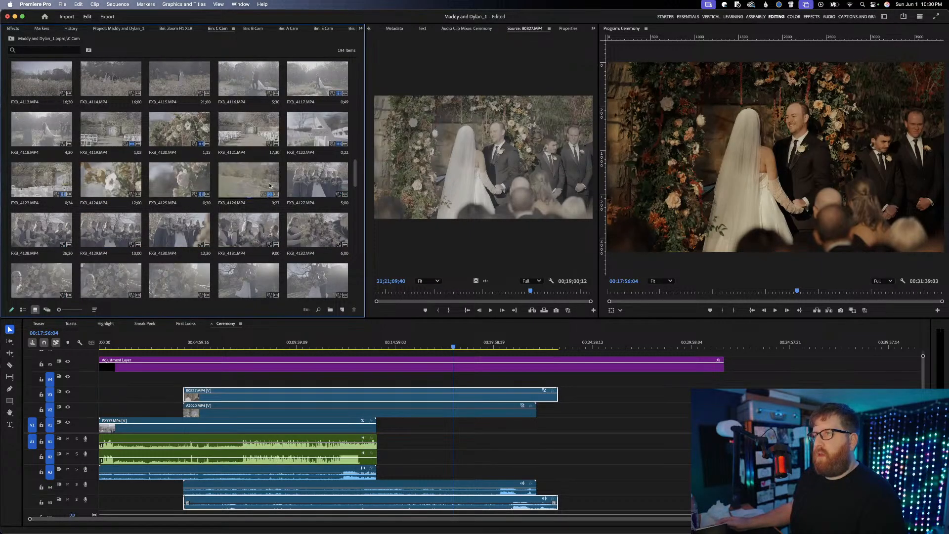
pyautogui.scroll(-1, 284, 179)
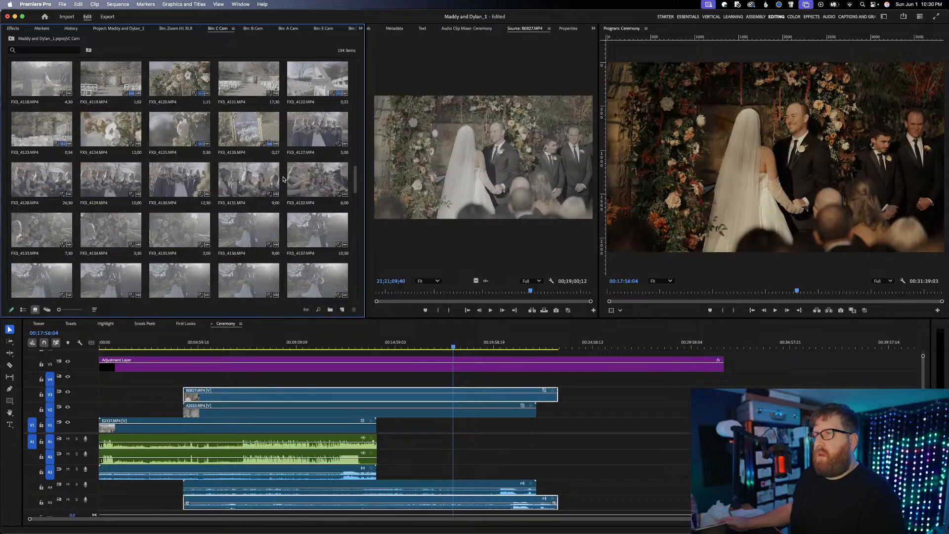
pyautogui.scroll(-2, 283, 179)
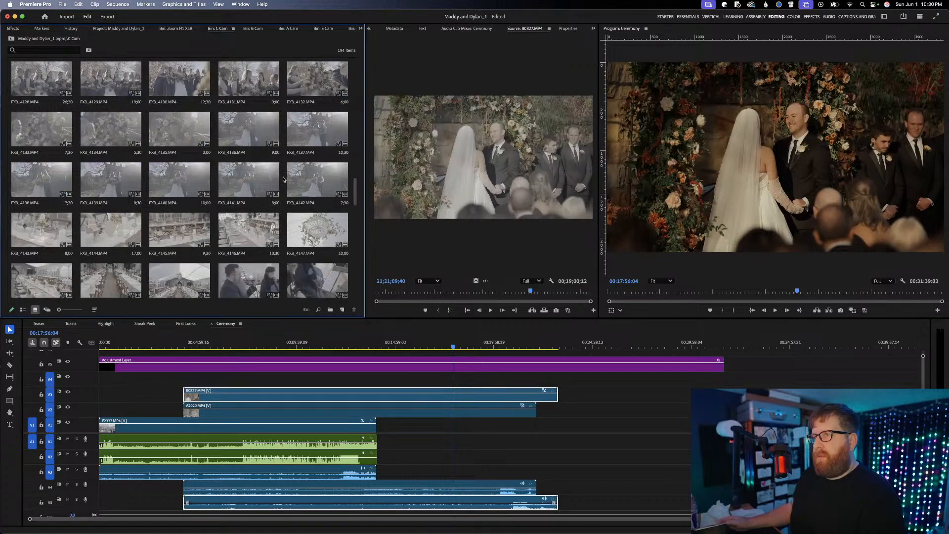
pyautogui.scroll(-2, 284, 179)
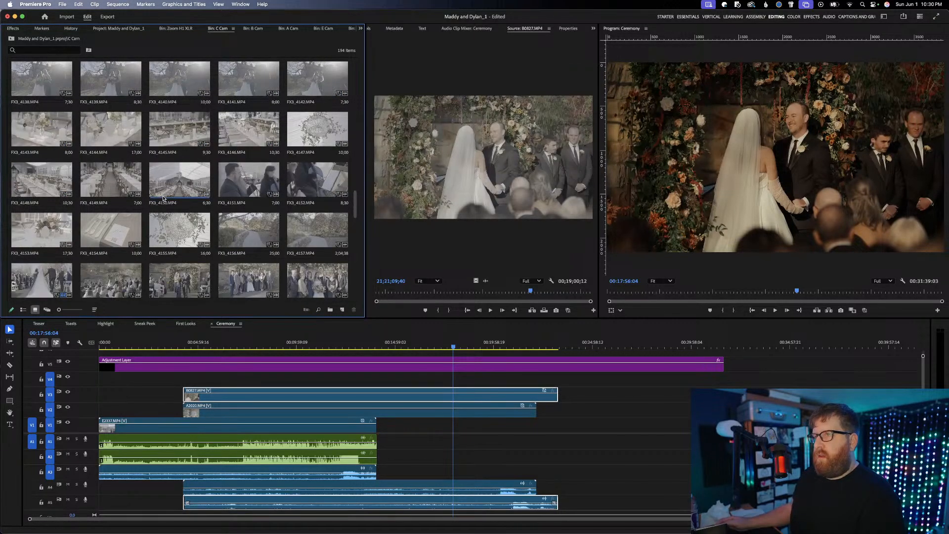
pyautogui.scroll(-2, 173, 240)
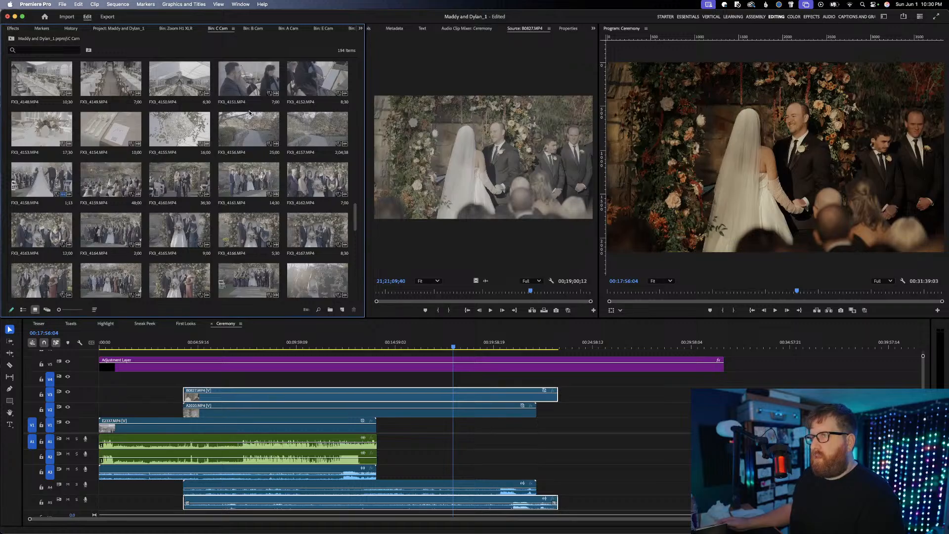
pyautogui.doubleClick(248, 129)
pyautogui.moveTo(440, 290); pyautogui.dragTo(557, 290)
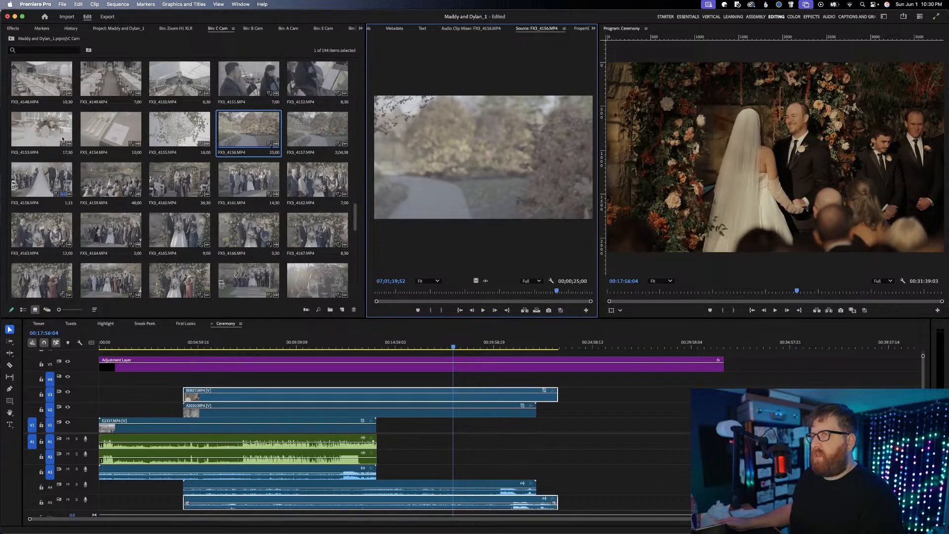
pyautogui.doubleClick(42, 175)
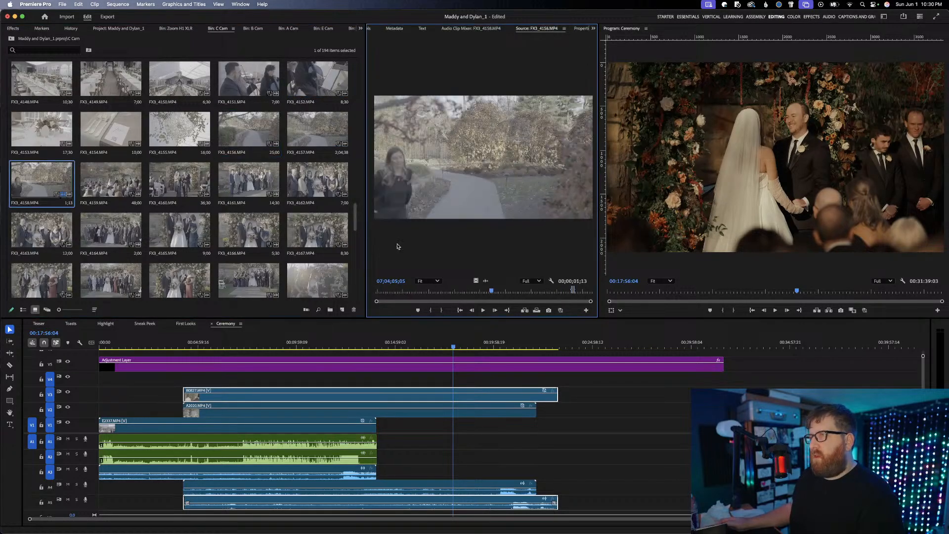
# Clear the In and Out points of FX3_4158.MP4 and place it on V4 with its audio on the track below A5
pyautogui.rightClick(546, 291)
pyautogui.click(568, 363)
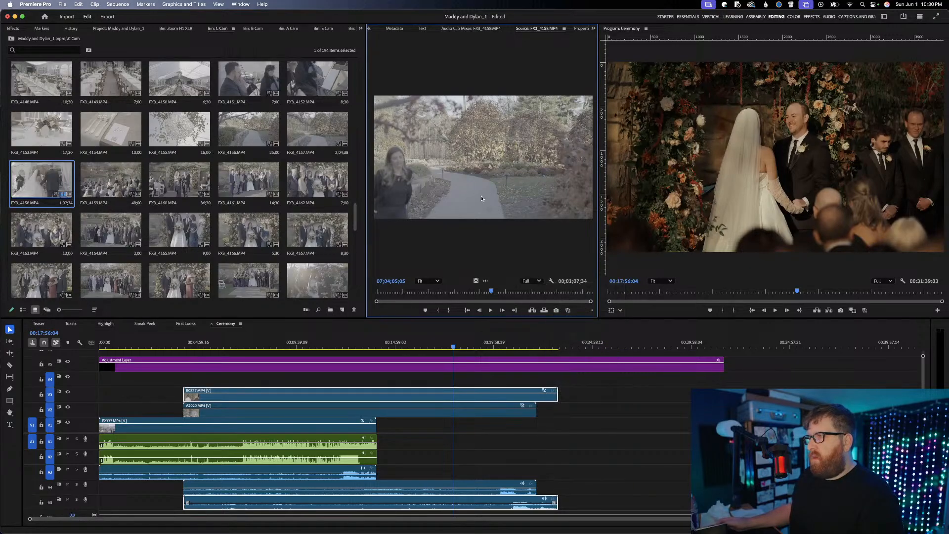
pyautogui.moveTo(481, 198); pyautogui.dragTo(131, 384)
pyautogui.scroll(-1, 153, 441)
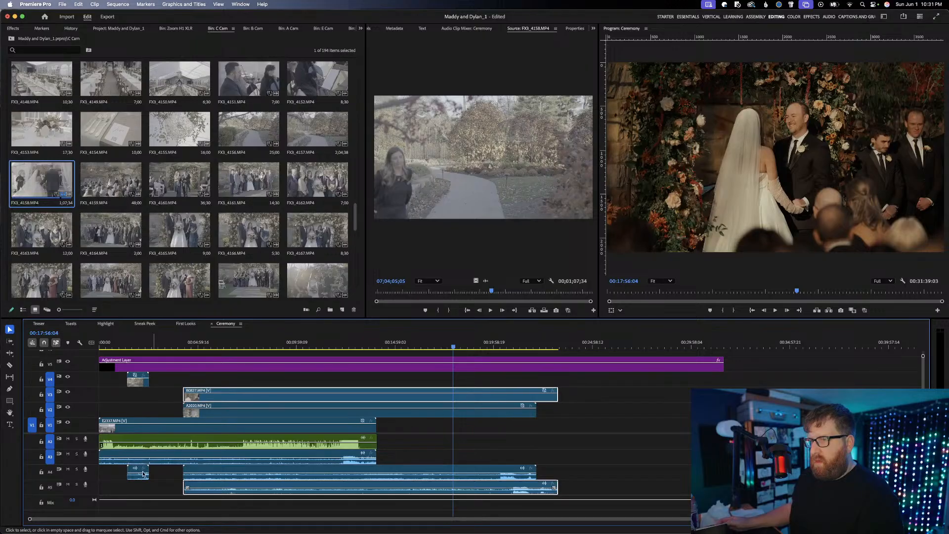
pyautogui.moveTo(139, 476); pyautogui.dragTo(139, 512)
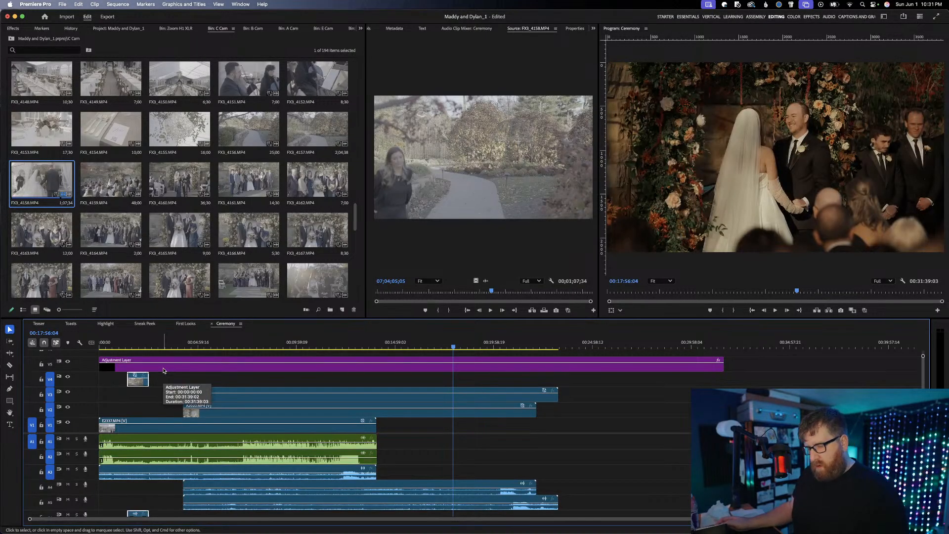
# Synchronize all clips in the Ceremony sequence except the adjustment layer by audio track channel 1
pyautogui.press('super+a')
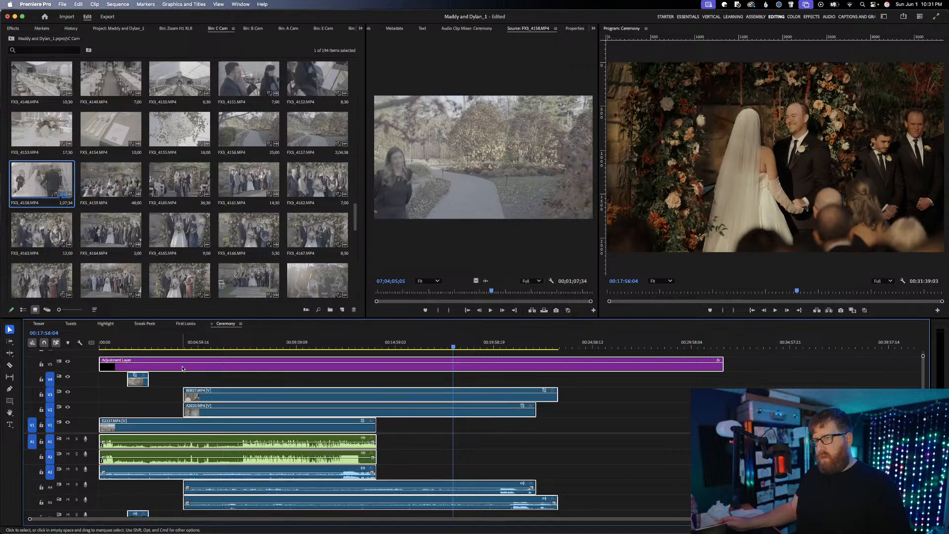
pyautogui.keyDown('shift'); pyautogui.click(183, 368); pyautogui.keyUp('shift')
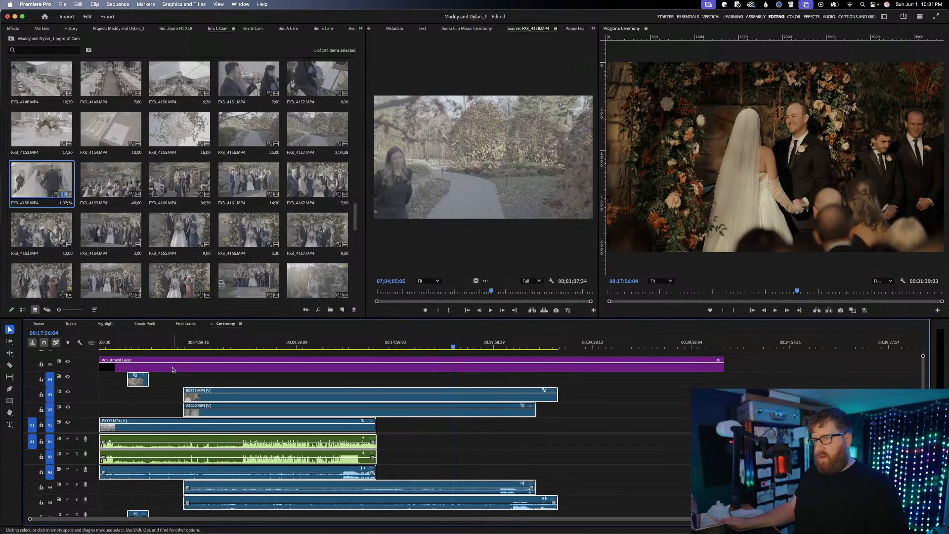
pyautogui.rightClick(137, 385)
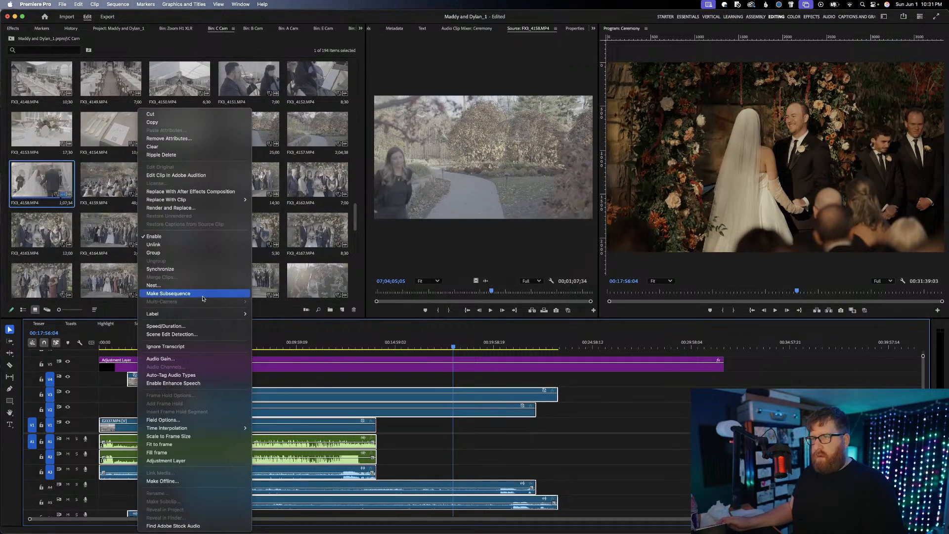
pyautogui.click(190, 271)
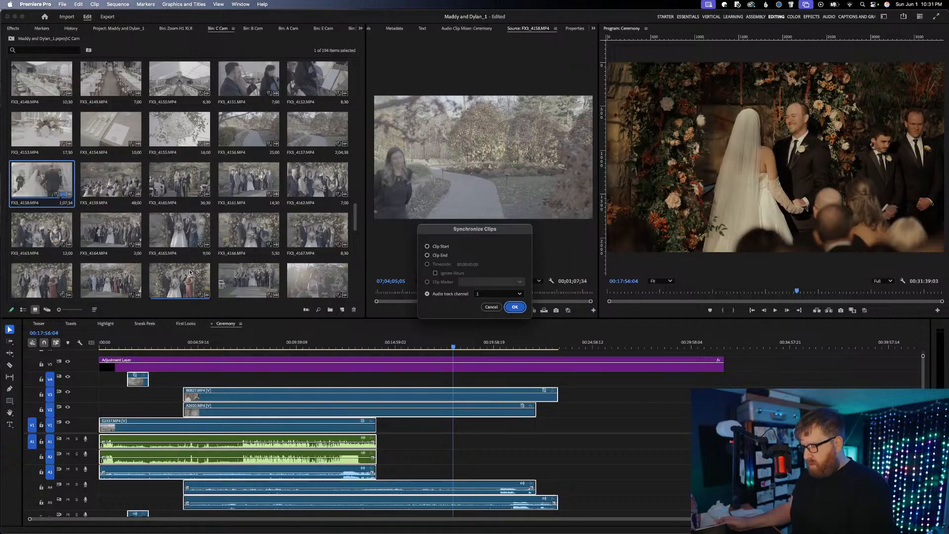
pyautogui.press('Return')
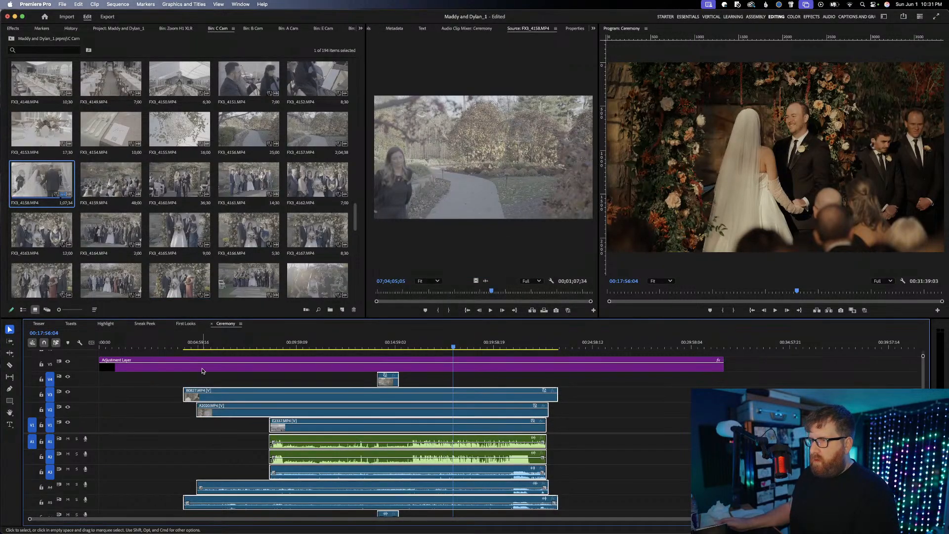
# Cut the camera clips where E2337.MP4 begins, delete the parts before the cut and close the gap at the sequence start
pyautogui.click(225, 382)
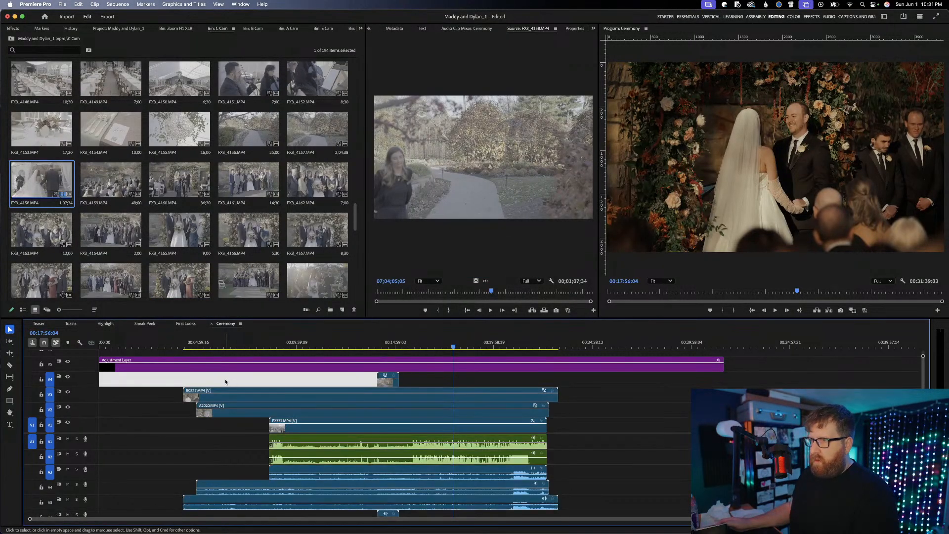
pyautogui.press('c')
pyautogui.keyDown('shift'); pyautogui.click(269, 393); pyautogui.keyUp('shift')
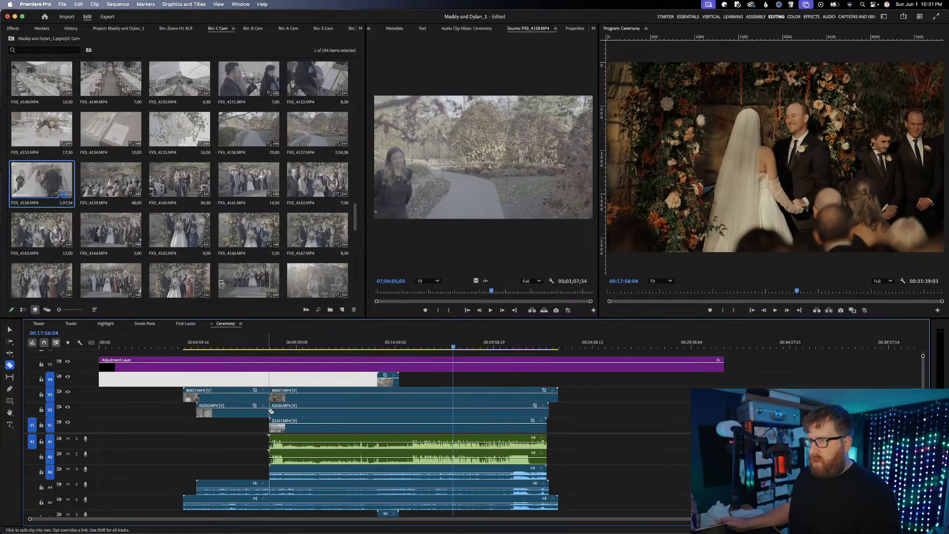
pyautogui.press('v')
pyautogui.moveTo(234, 423); pyautogui.dragTo(226, 390)
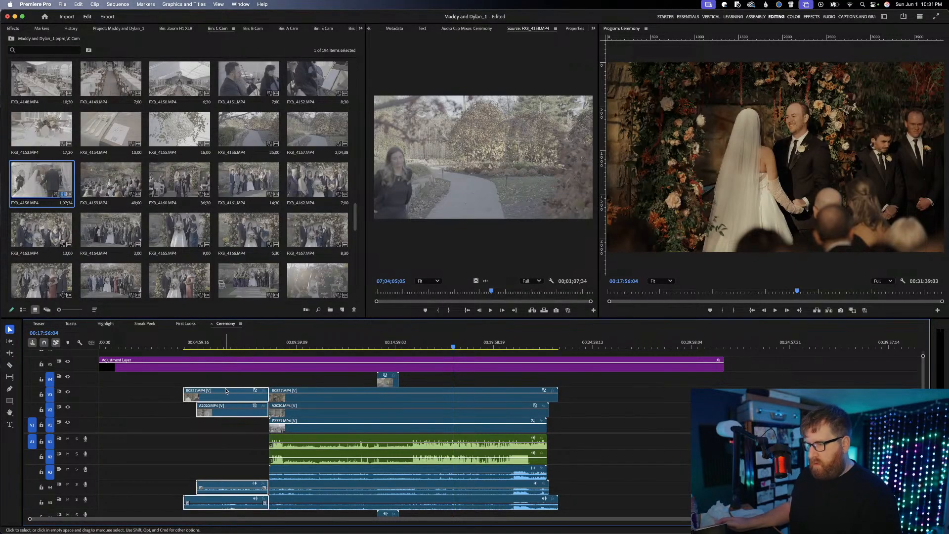
pyautogui.press('Delete')
pyautogui.click(258, 397)
pyautogui.press('Delete')
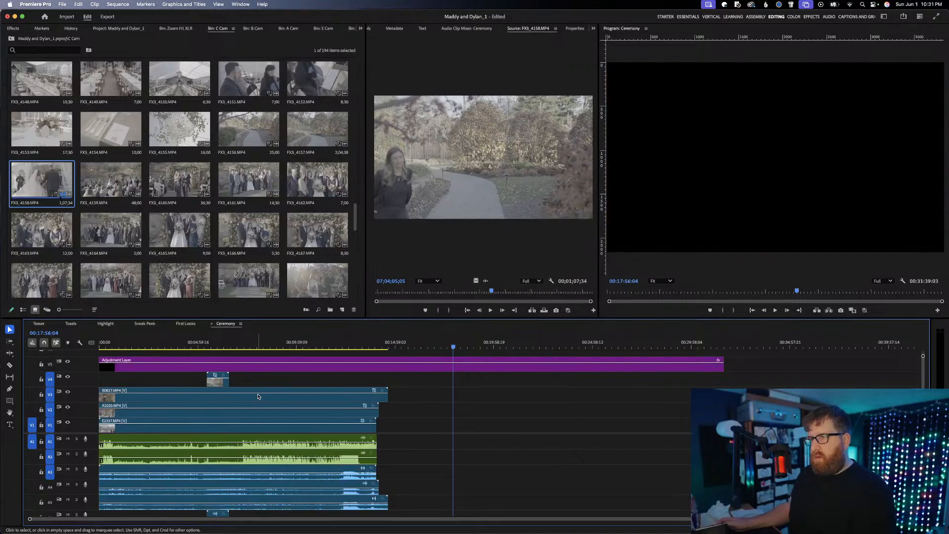
# Shorten the adjustment layer to the end of B0827.MP4, solo audio track A1 and scrub through the synced ceremony
pyautogui.moveTo(722, 370); pyautogui.dragTo(388, 370)
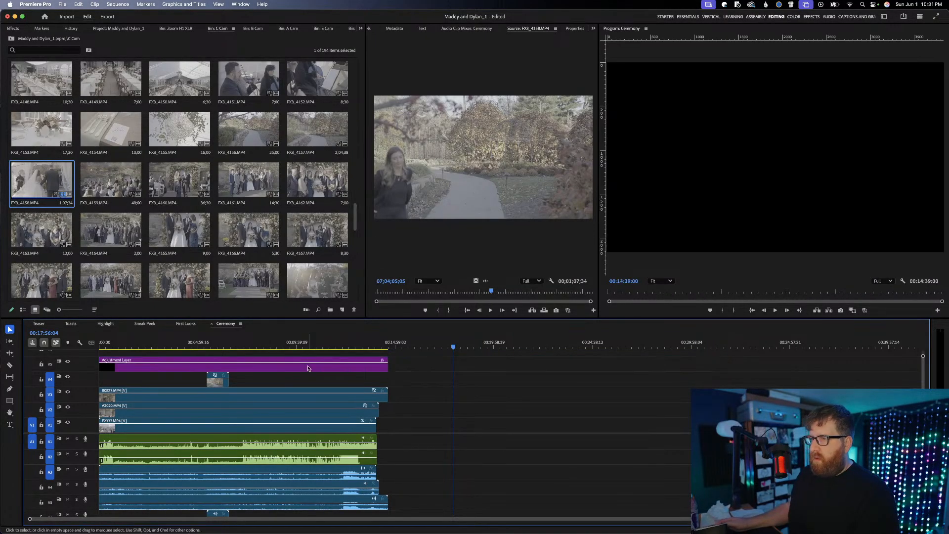
pyautogui.click(76, 439)
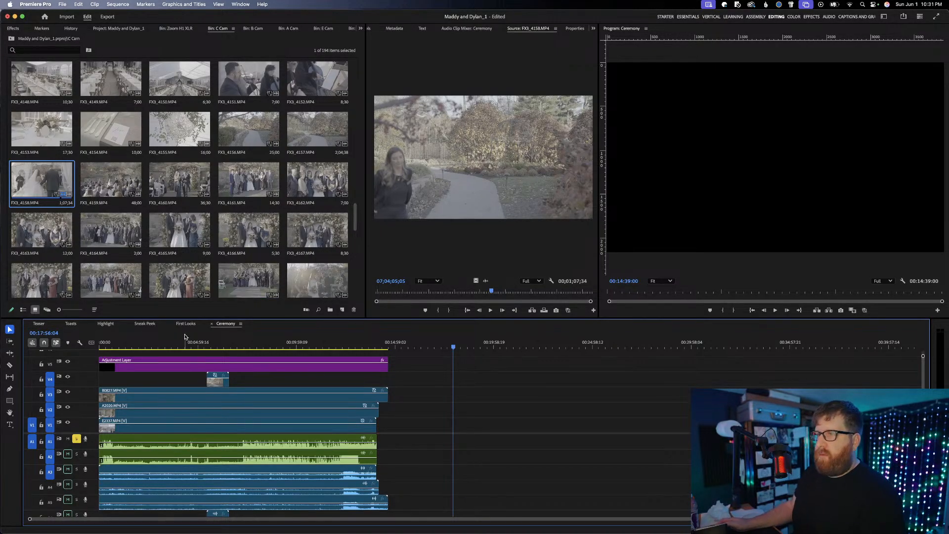
pyautogui.click(170, 342)
pyautogui.moveTo(169, 342); pyautogui.dragTo(307, 332)
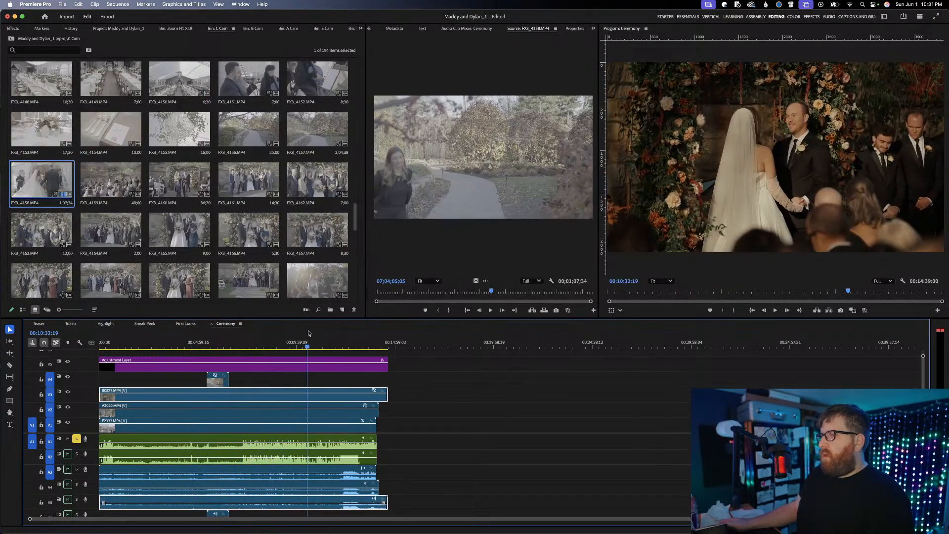
# Review the First Looks, Ceremony, Sneak Peek and Toasts sequences and preview the first toast
pyautogui.click(185, 324)
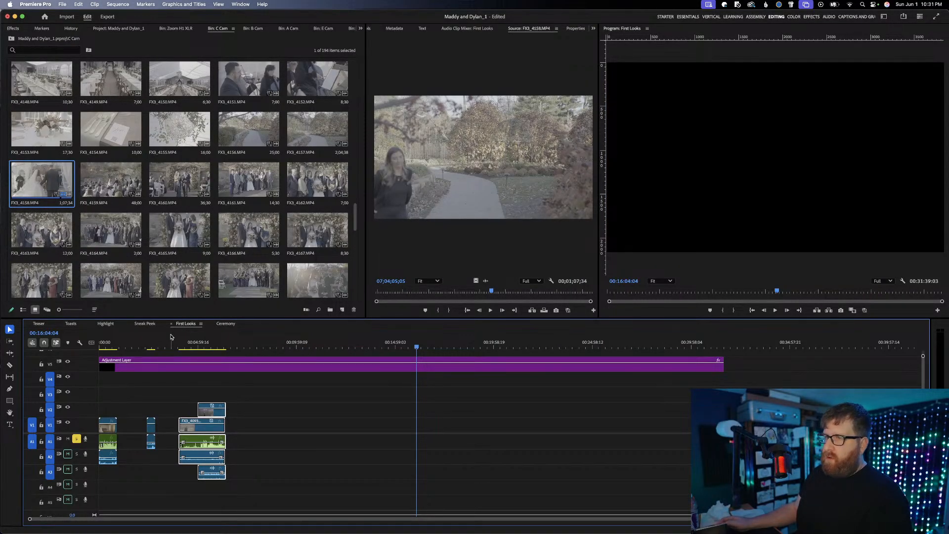
pyautogui.click(225, 323)
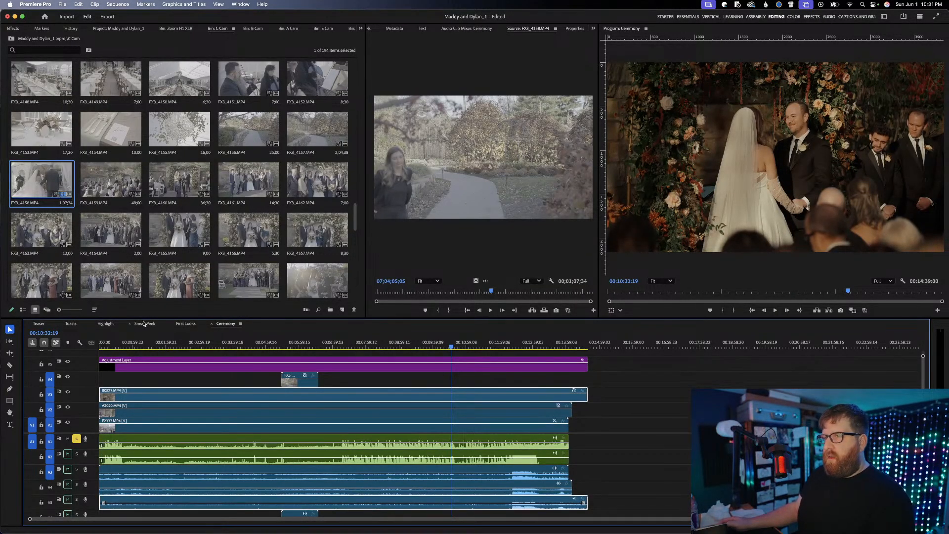
pyautogui.click(186, 323)
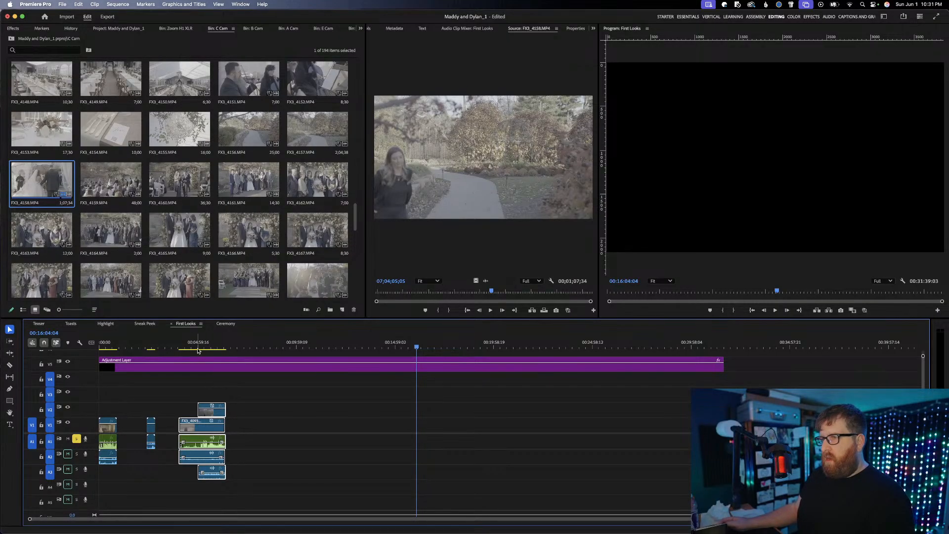
pyautogui.click(151, 324)
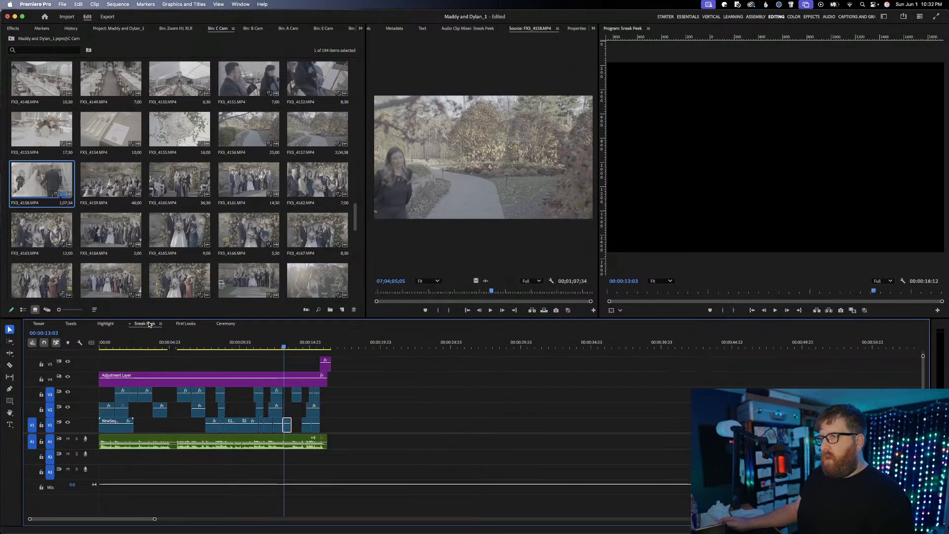
pyautogui.click(82, 324)
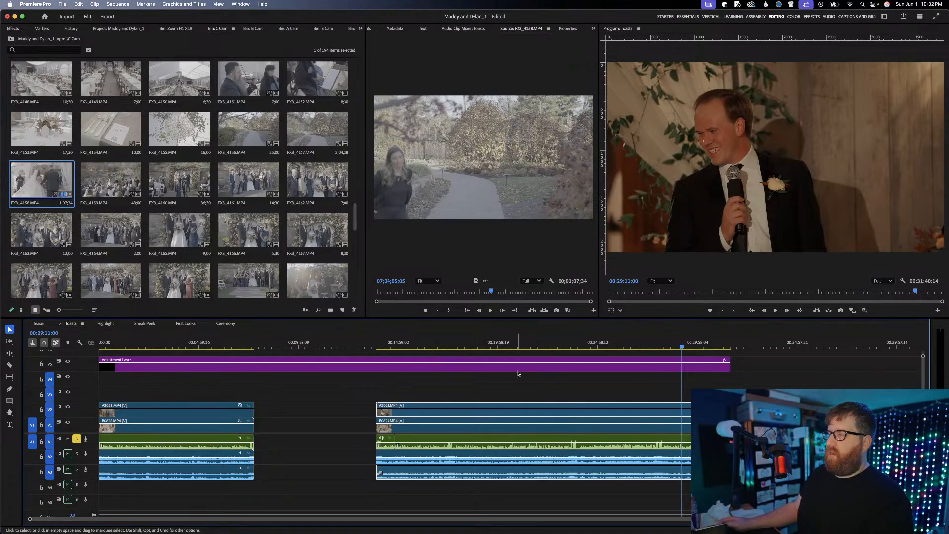
pyautogui.click(177, 345)
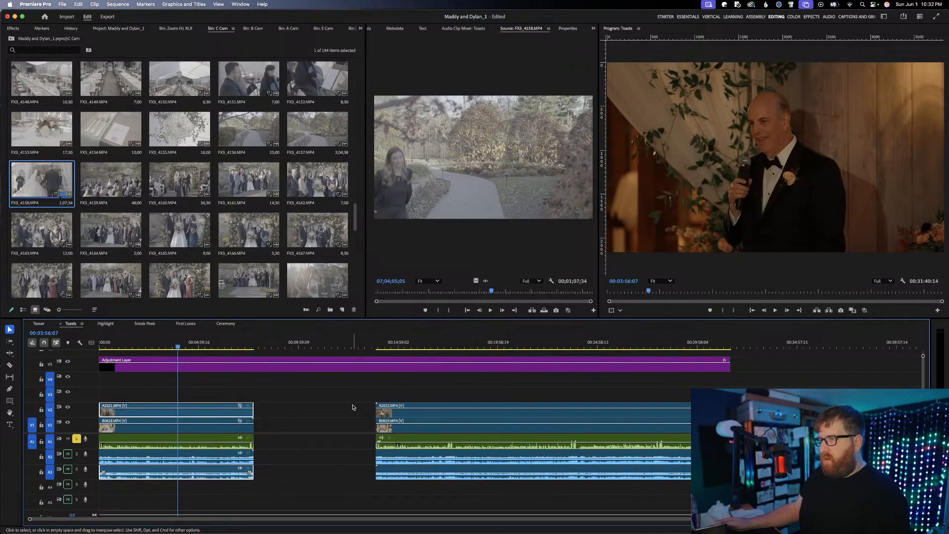
# Move the second toast's synced clips, starting with A2022.MP4, earlier to narrow the gap after the first toast, and look at the Highlight sequence
pyautogui.moveTo(419, 420); pyautogui.dragTo(341, 419)
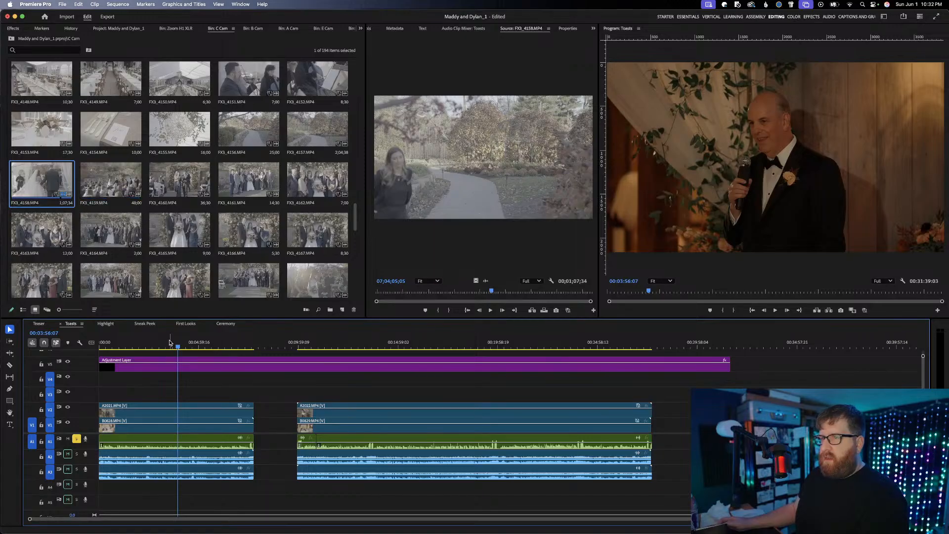
pyautogui.click(106, 324)
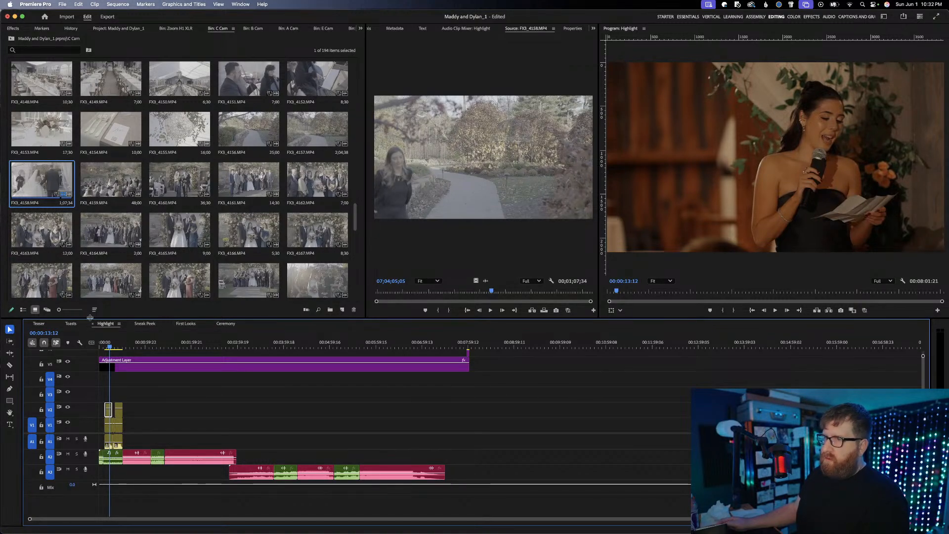
# Return to the Toasts sequence and shorten its adjustment layer to the end of the second toast's clips, at 00:27:43:03
pyautogui.click(71, 324)
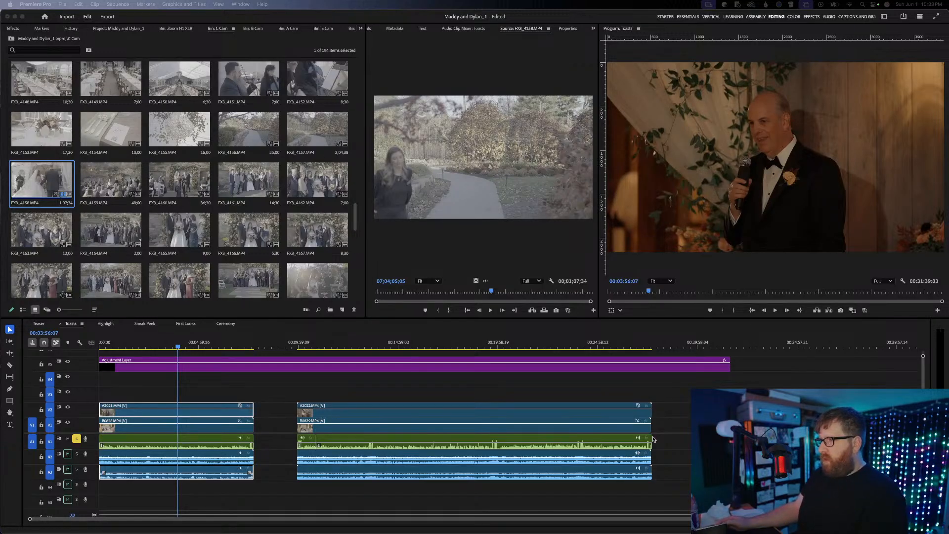
pyautogui.scroll(5, 652, 439)
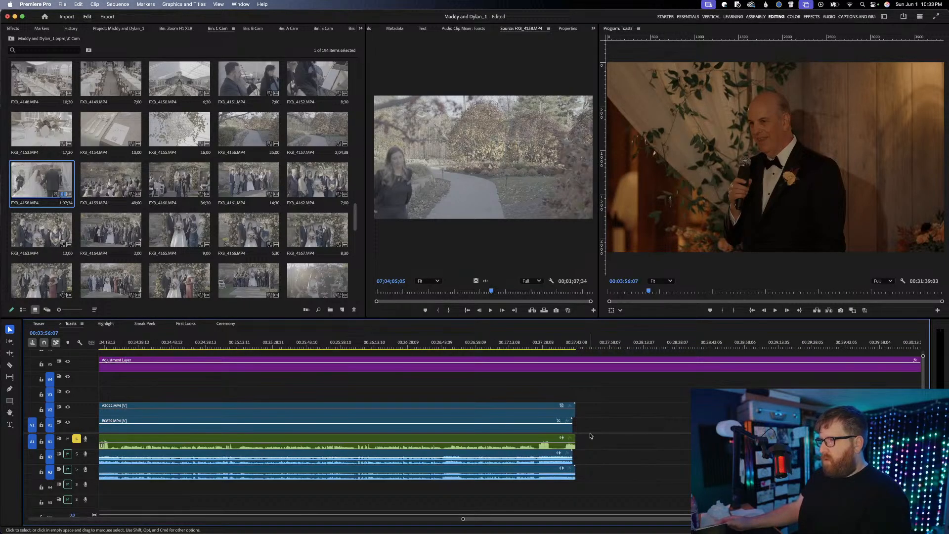
pyautogui.scroll(-5, 578, 440)
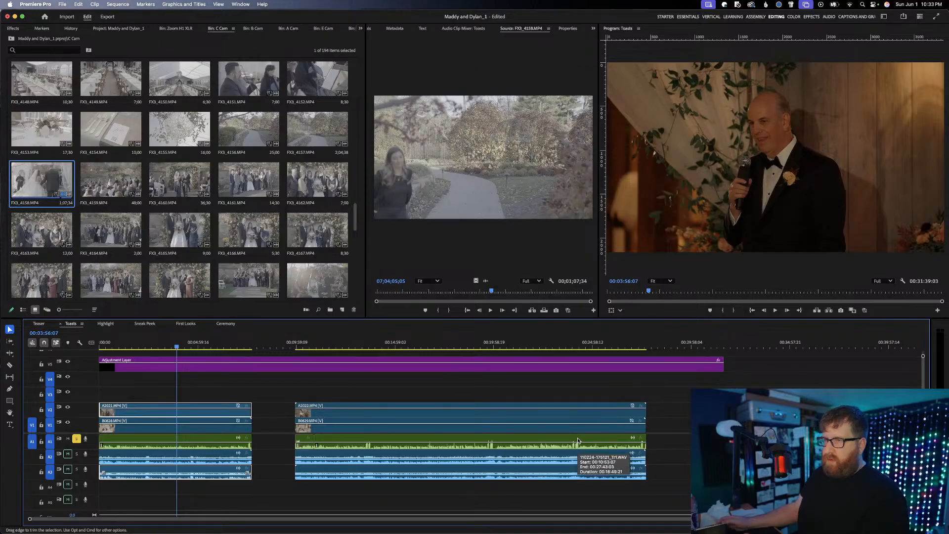
pyautogui.moveTo(723, 367); pyautogui.dragTo(645, 370)
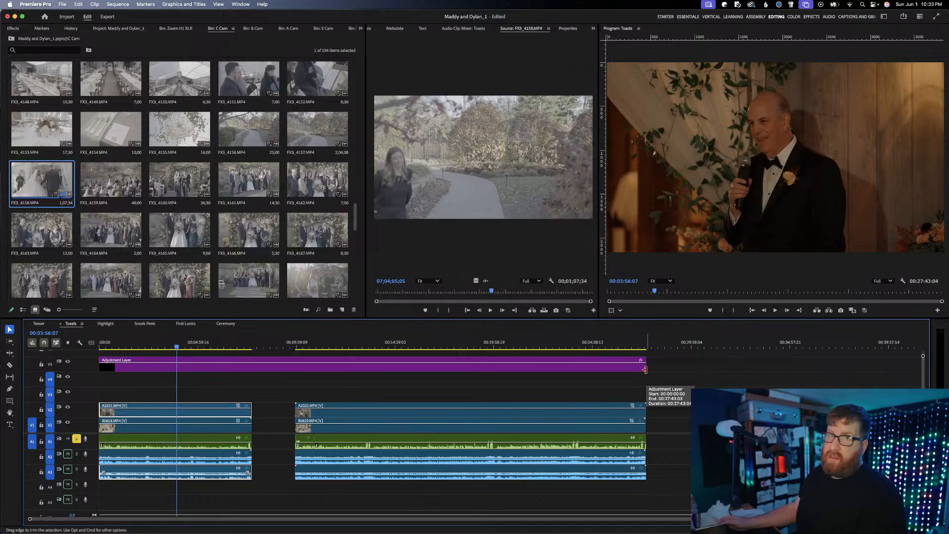